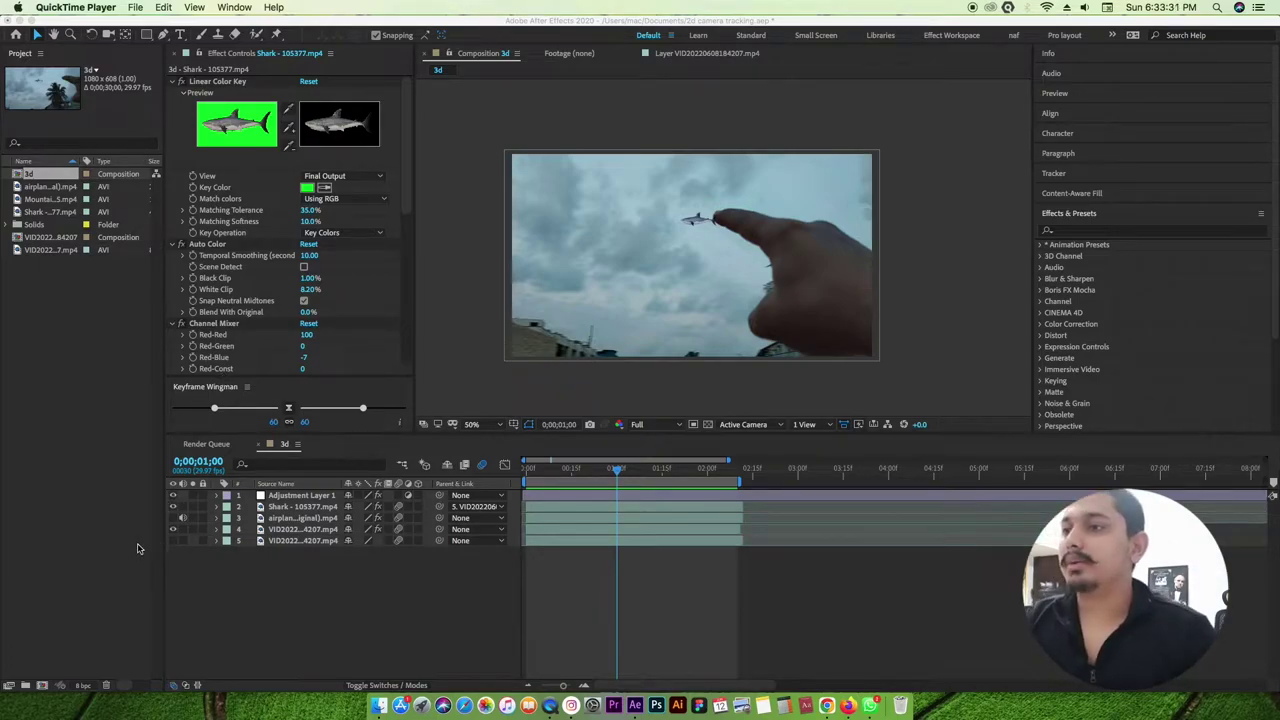
# Preview the existing shark animation and inspect the Shark layer's mask path and position keyframes.
pyautogui.click(617, 470)
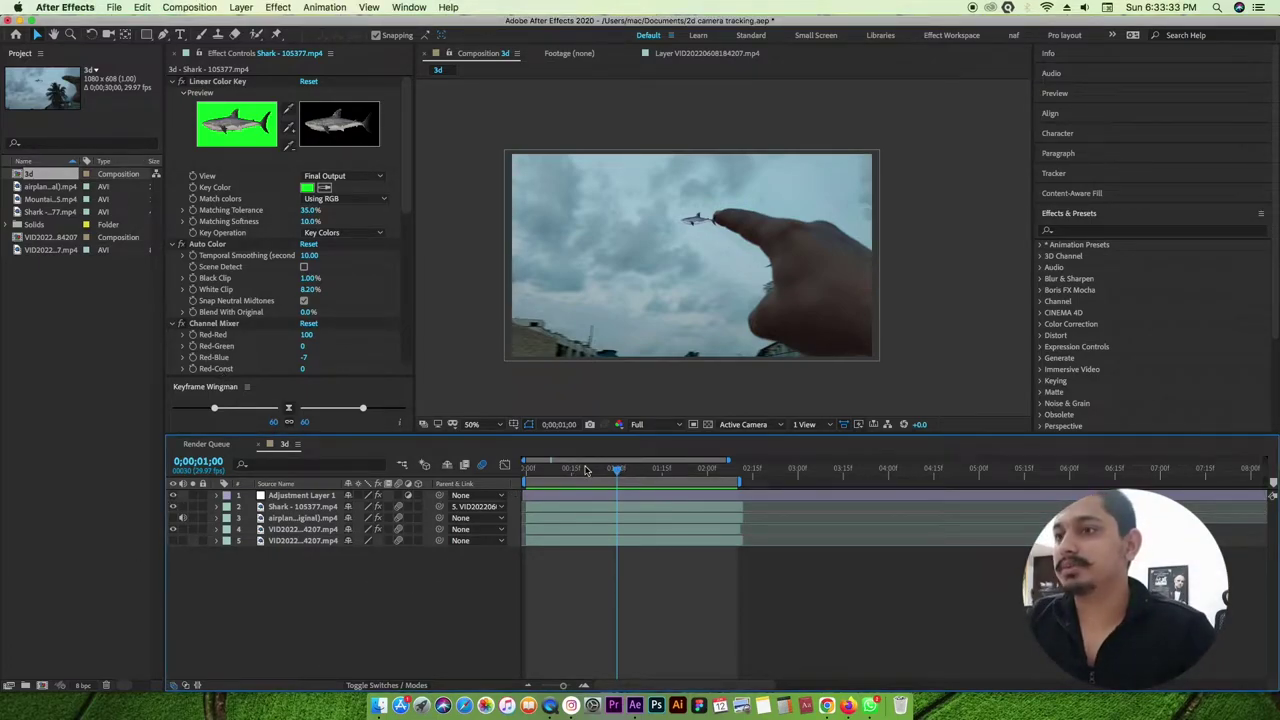
pyautogui.moveTo(616, 472); pyautogui.dragTo(527, 470)
pyautogui.press('space')
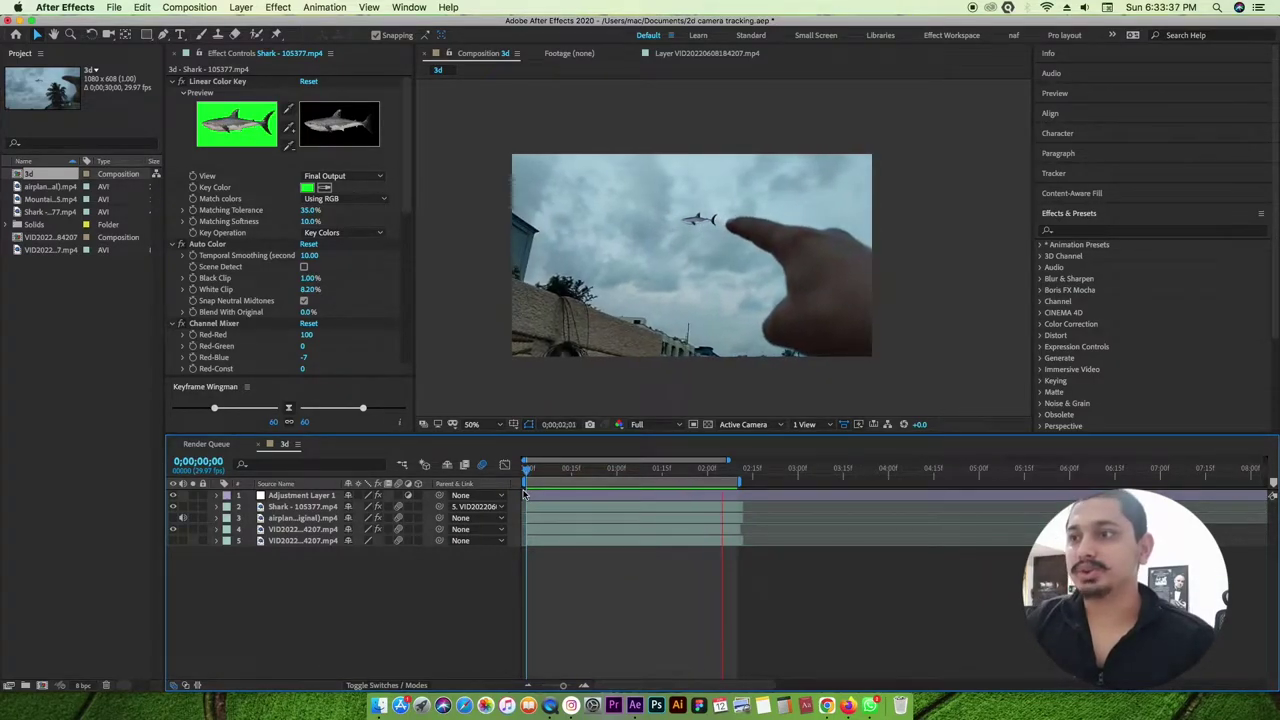
pyautogui.press('space')
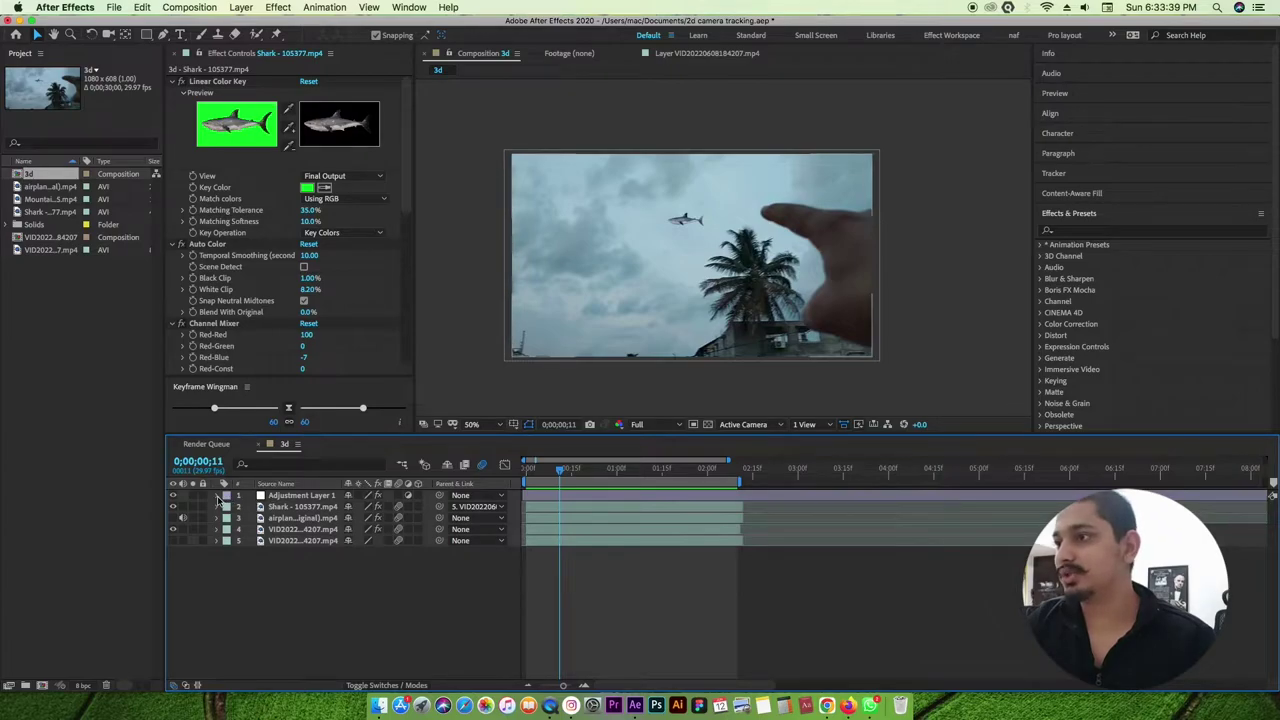
pyautogui.click(217, 496)
pyautogui.click(218, 497)
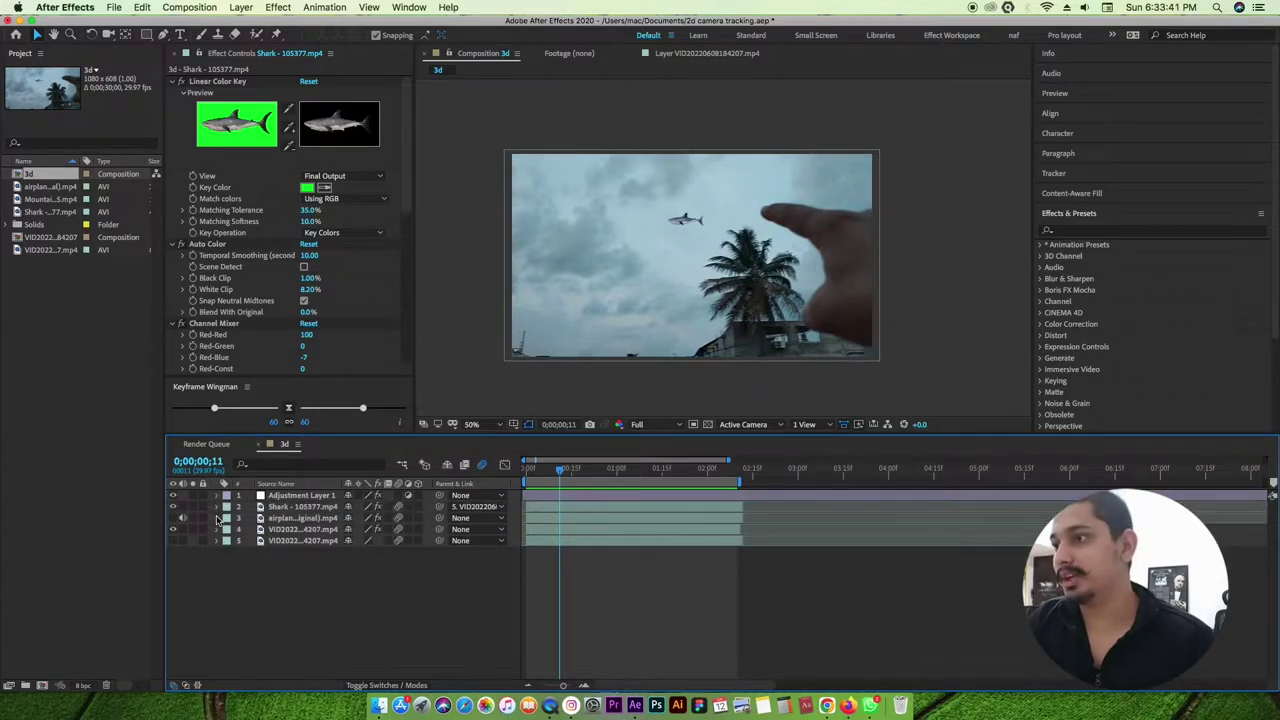
pyautogui.click(300, 508)
pyautogui.click(217, 507)
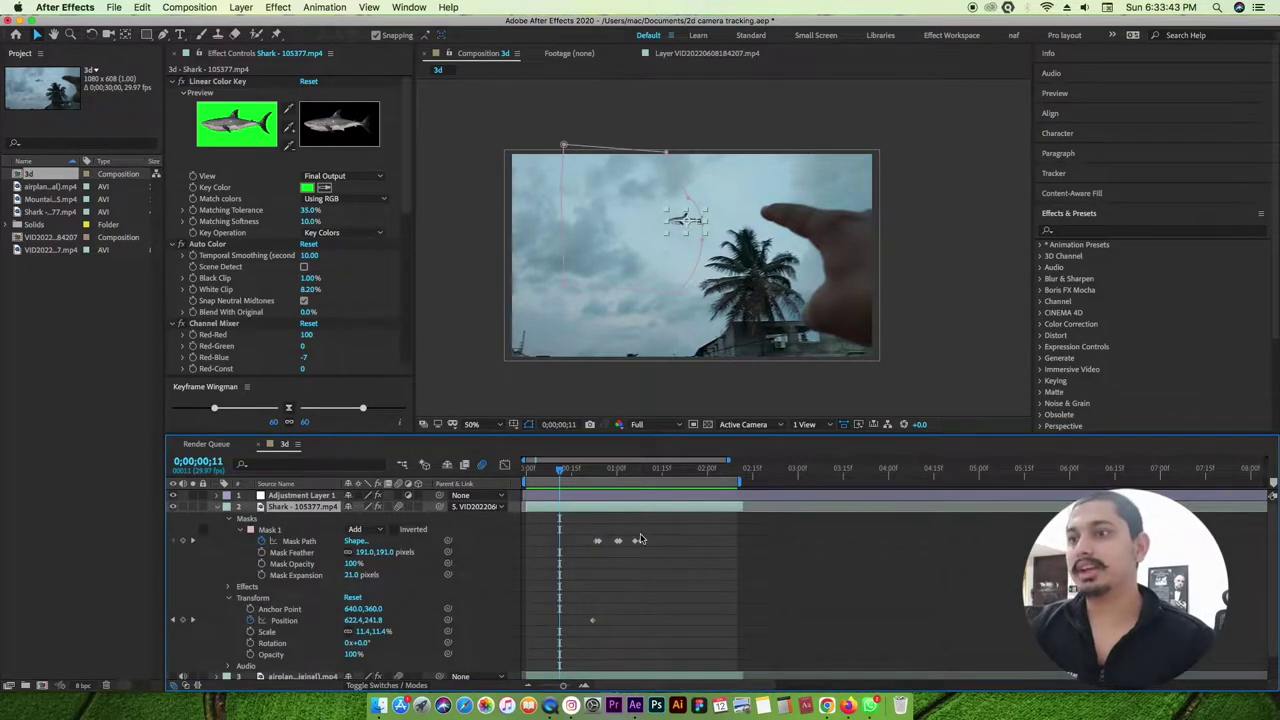
pyautogui.moveTo(688, 524); pyautogui.dragTo(557, 633)
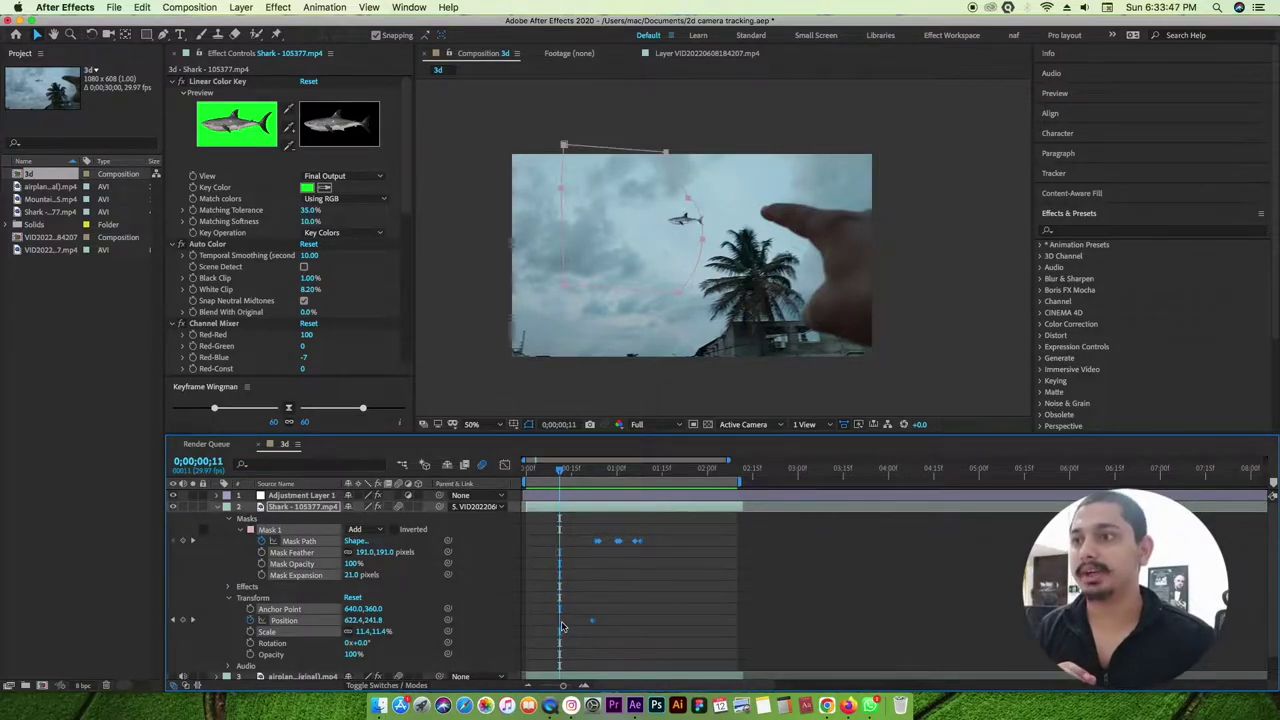
pyautogui.moveTo(560, 470); pyautogui.dragTo(649, 483)
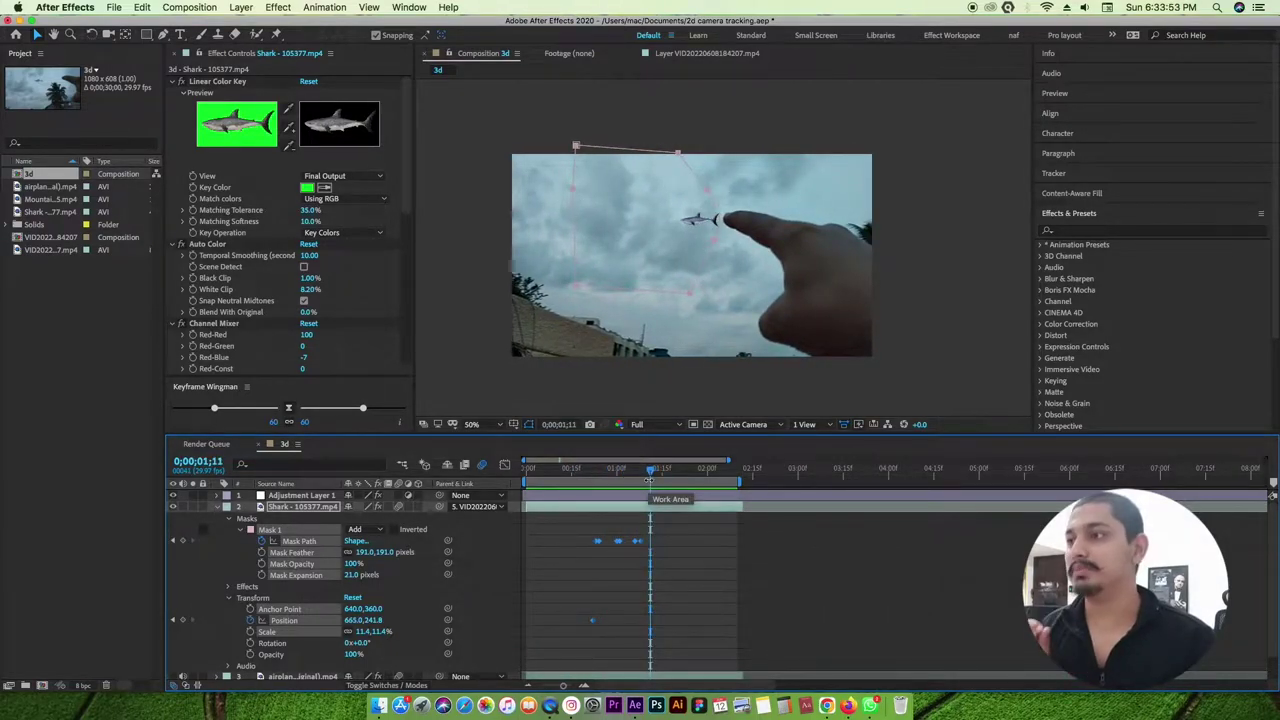
pyautogui.click(220, 508)
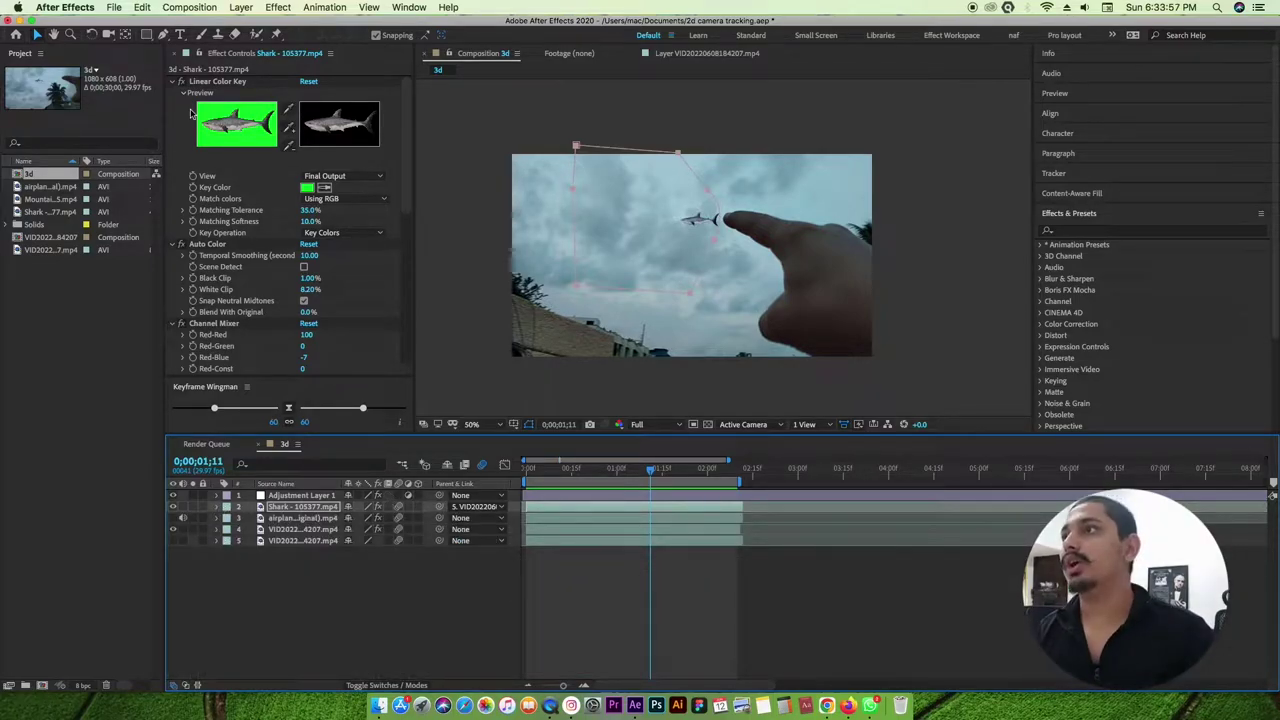
# Start a new composition sized 1280×720 with the aspect ratio lock turned off.
pyautogui.click(180, 9)
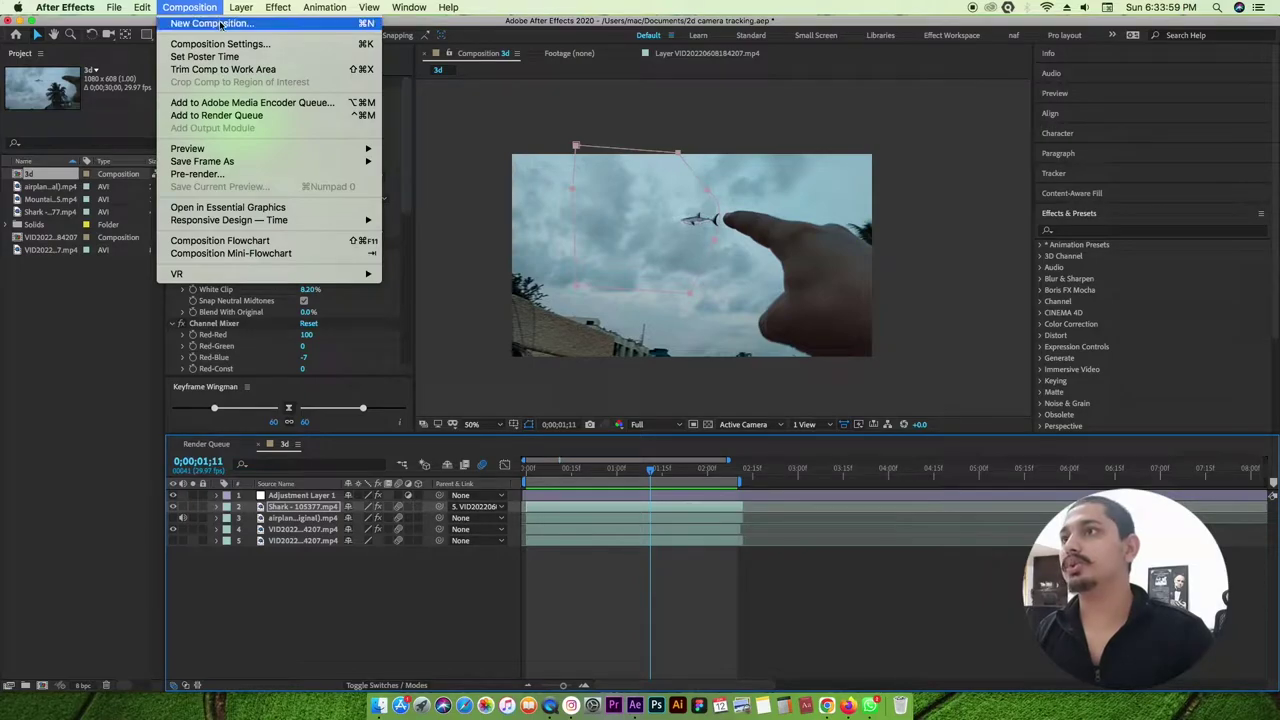
pyautogui.click(221, 24)
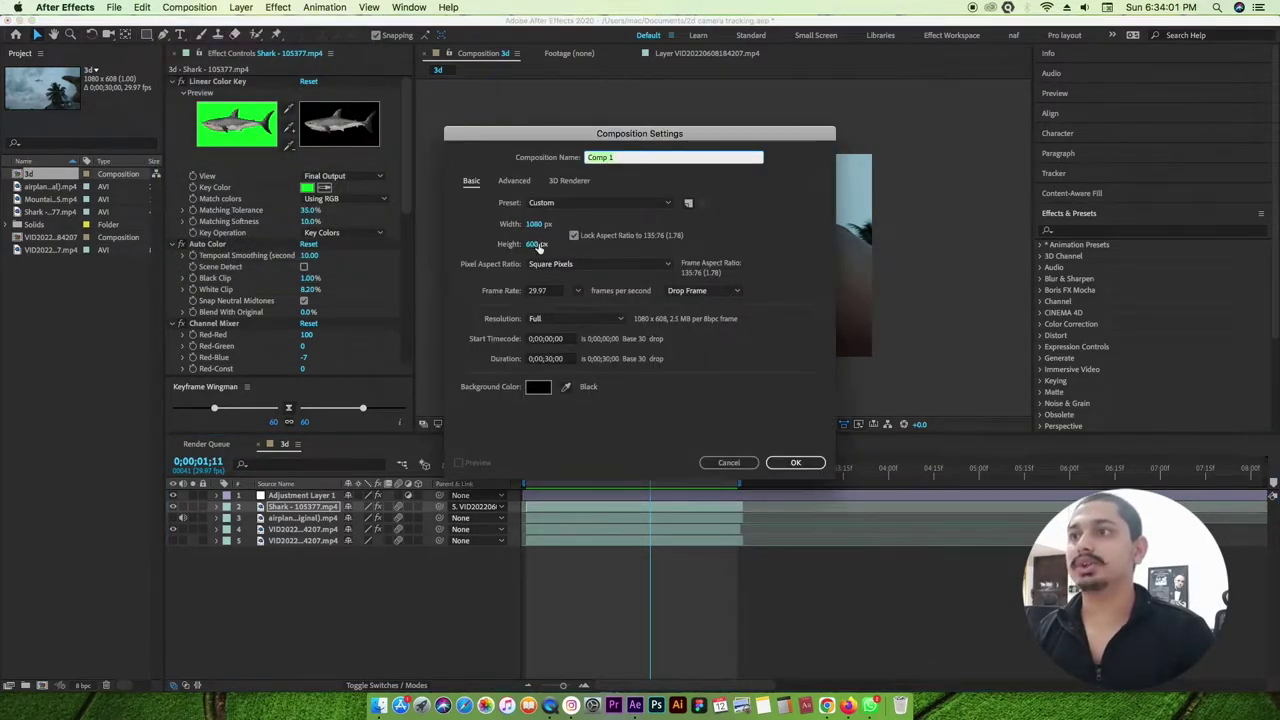
pyautogui.click(535, 247)
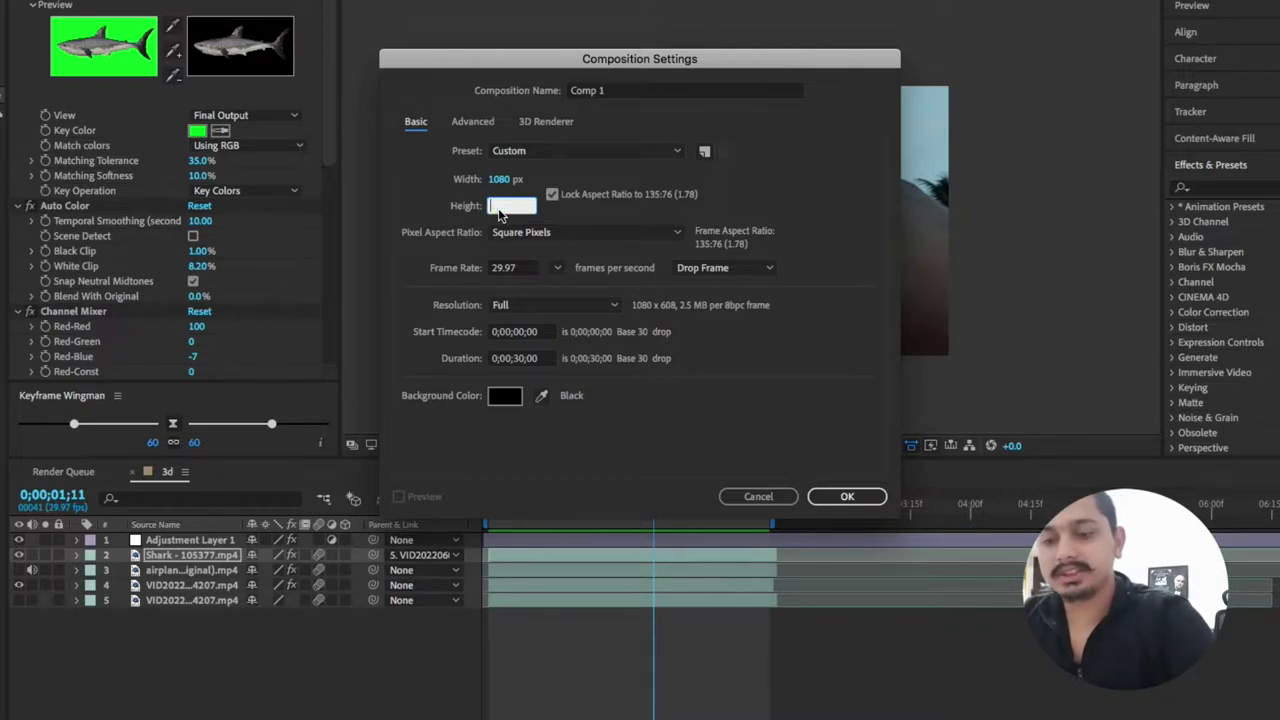
pyautogui.write('720')
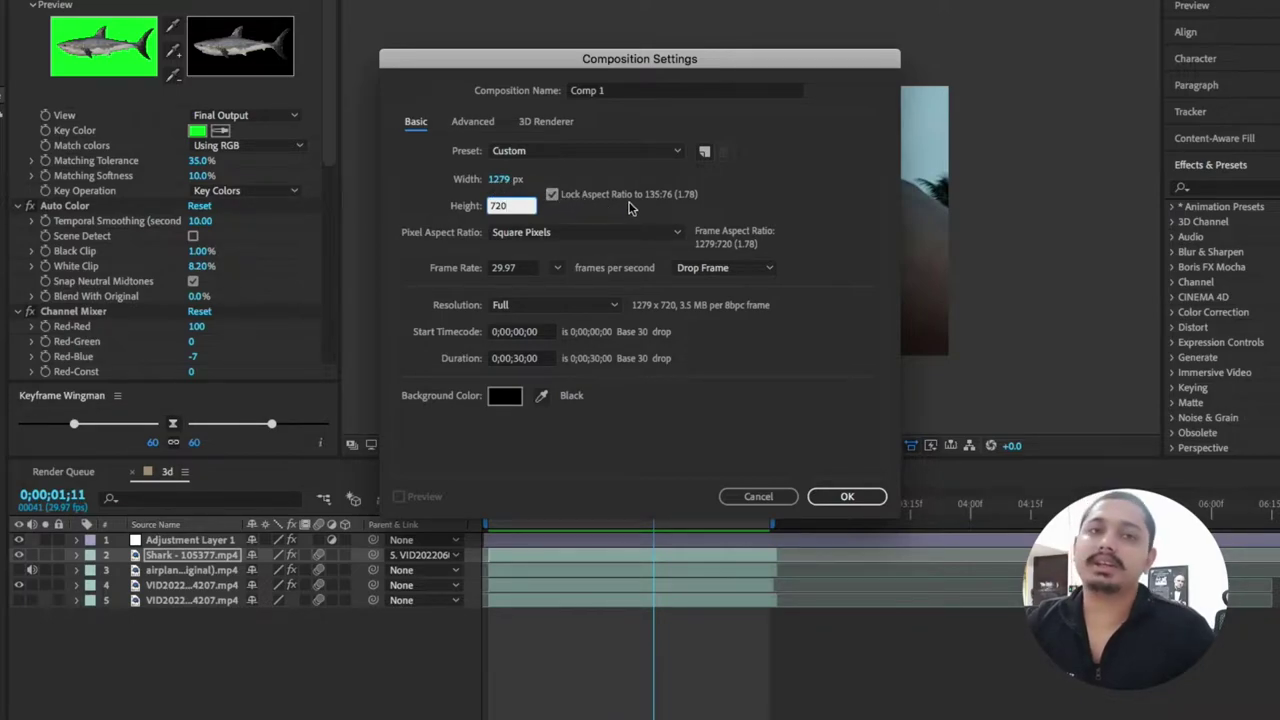
pyautogui.click(552, 194)
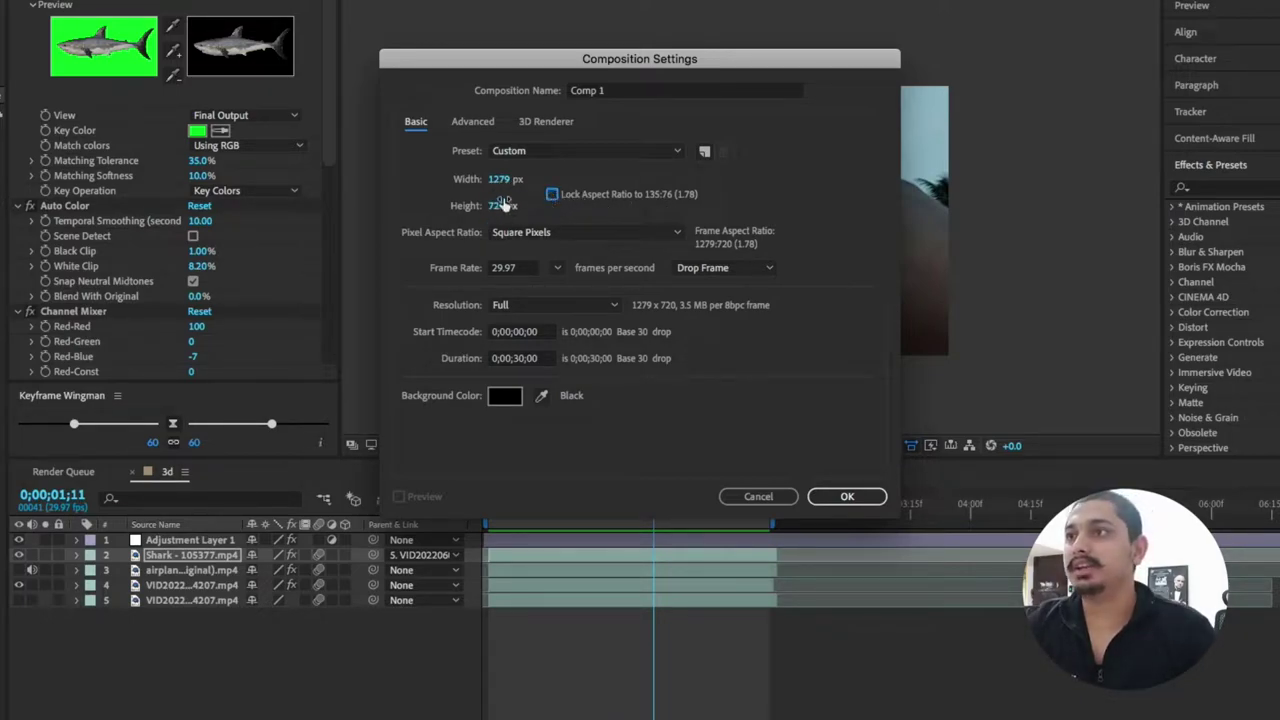
pyautogui.click(500, 179)
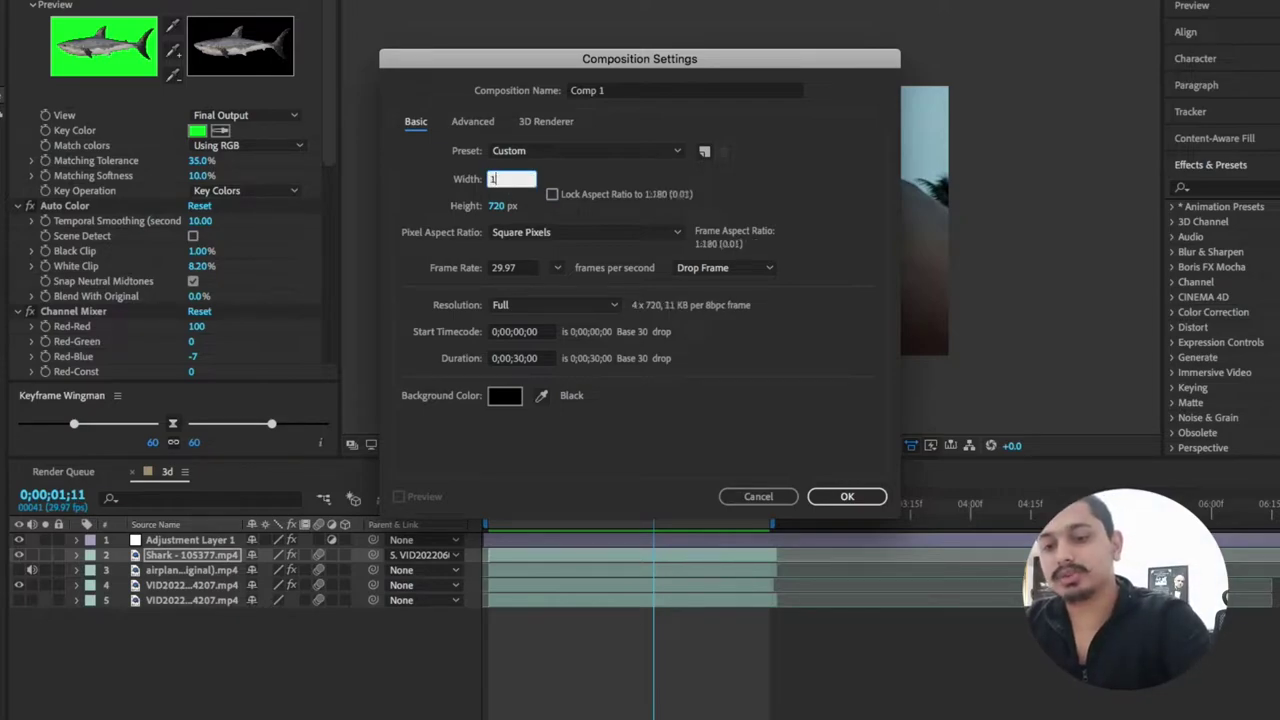
pyautogui.write('120')
pyautogui.press('BackSpace')
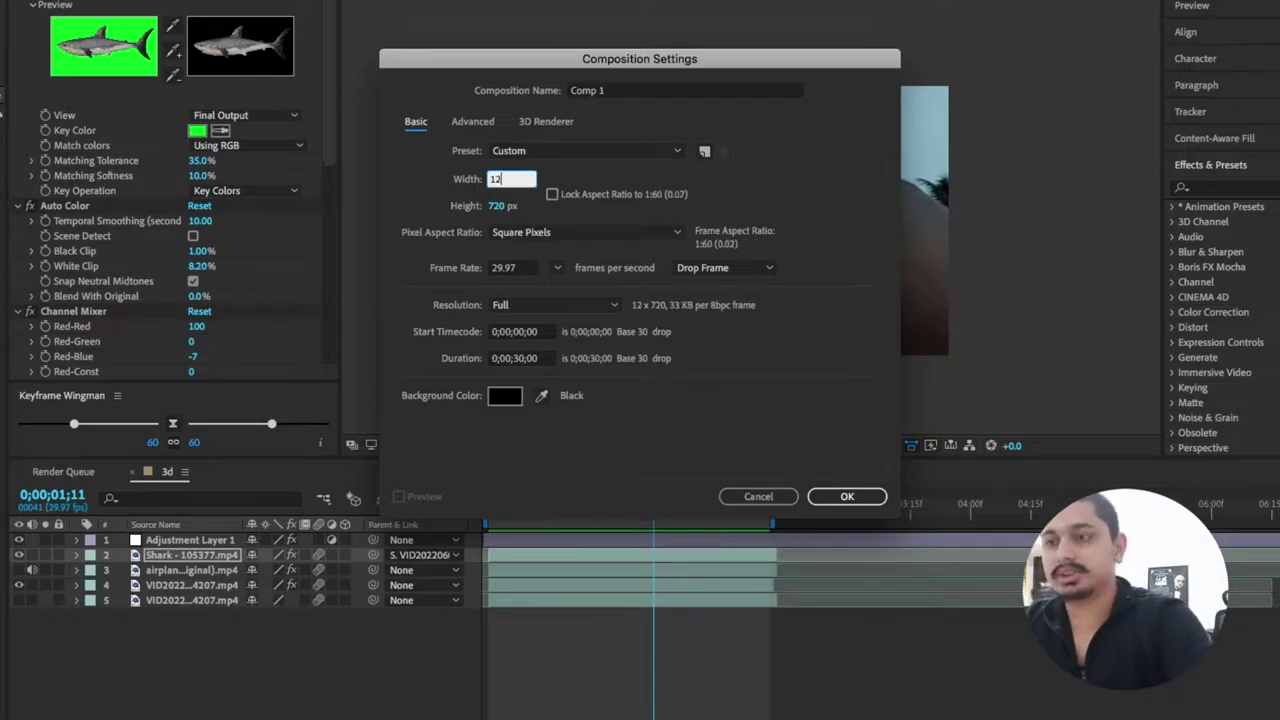
pyautogui.write('80')
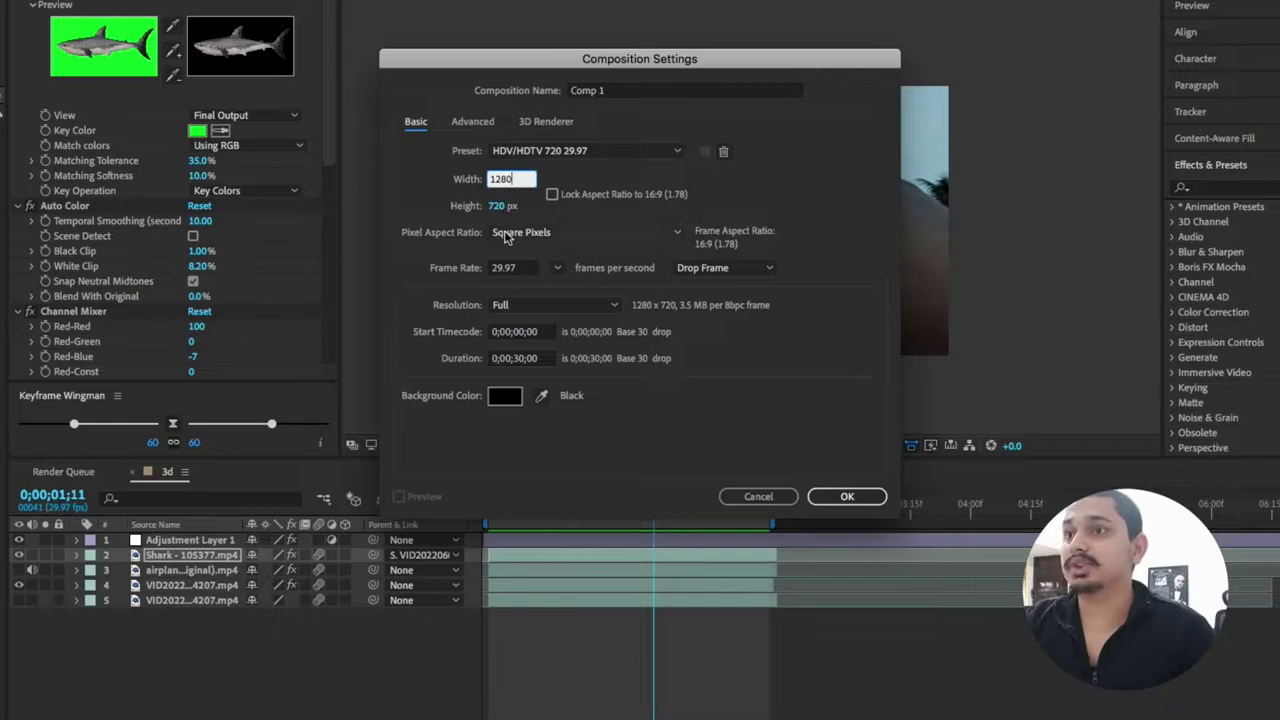
# Name the composition 'animation', give it a white FFFFFF background, and create it.
pyautogui.click(581, 90)
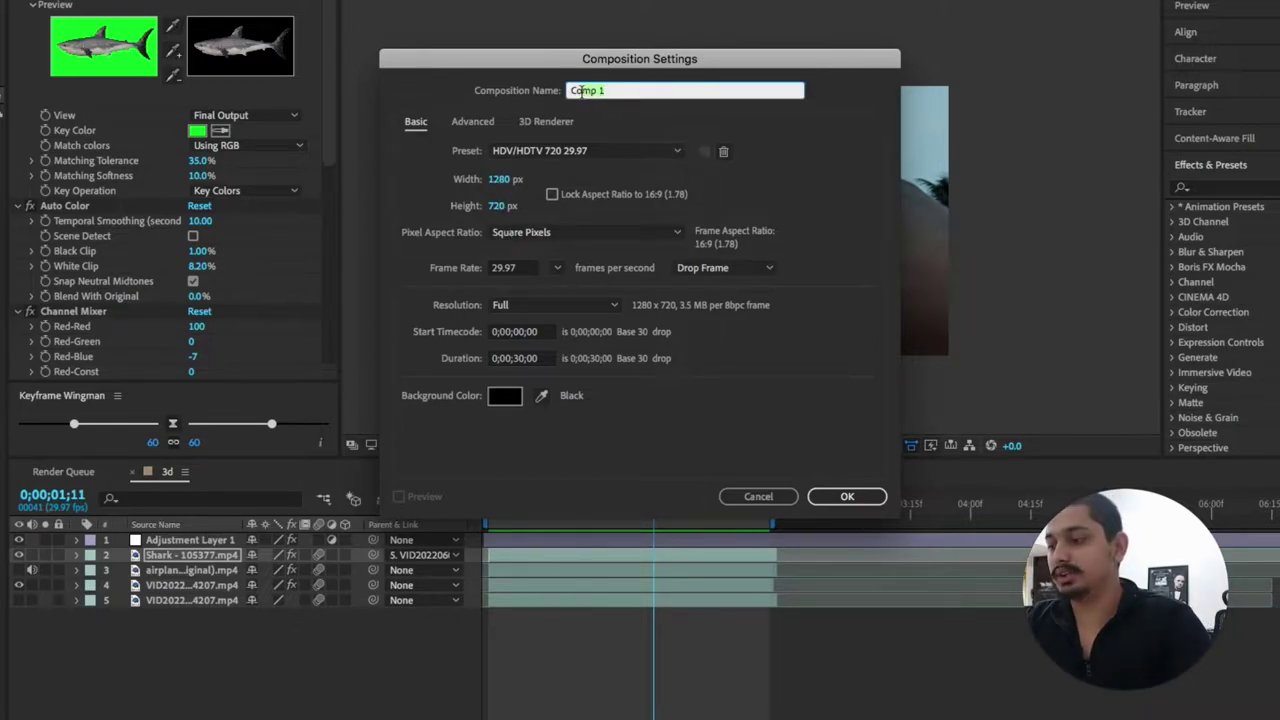
pyautogui.press('BackSpace')
pyautogui.write('n')
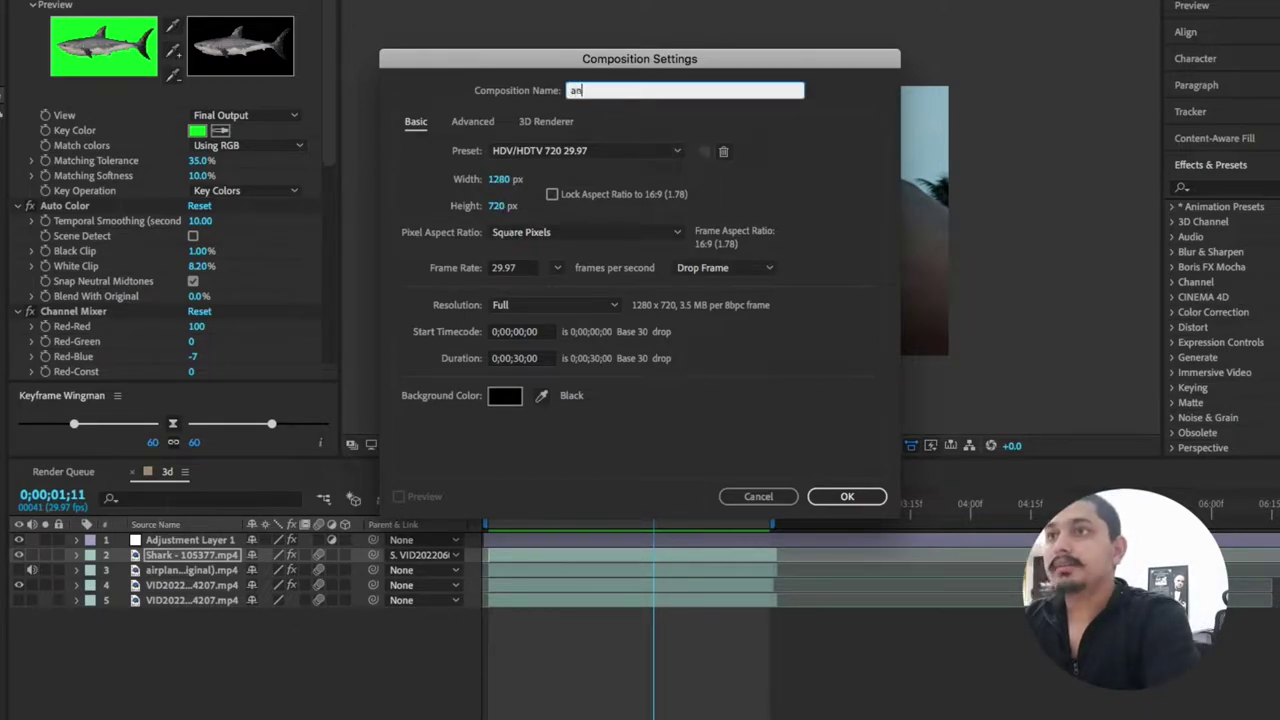
pyautogui.write('n')
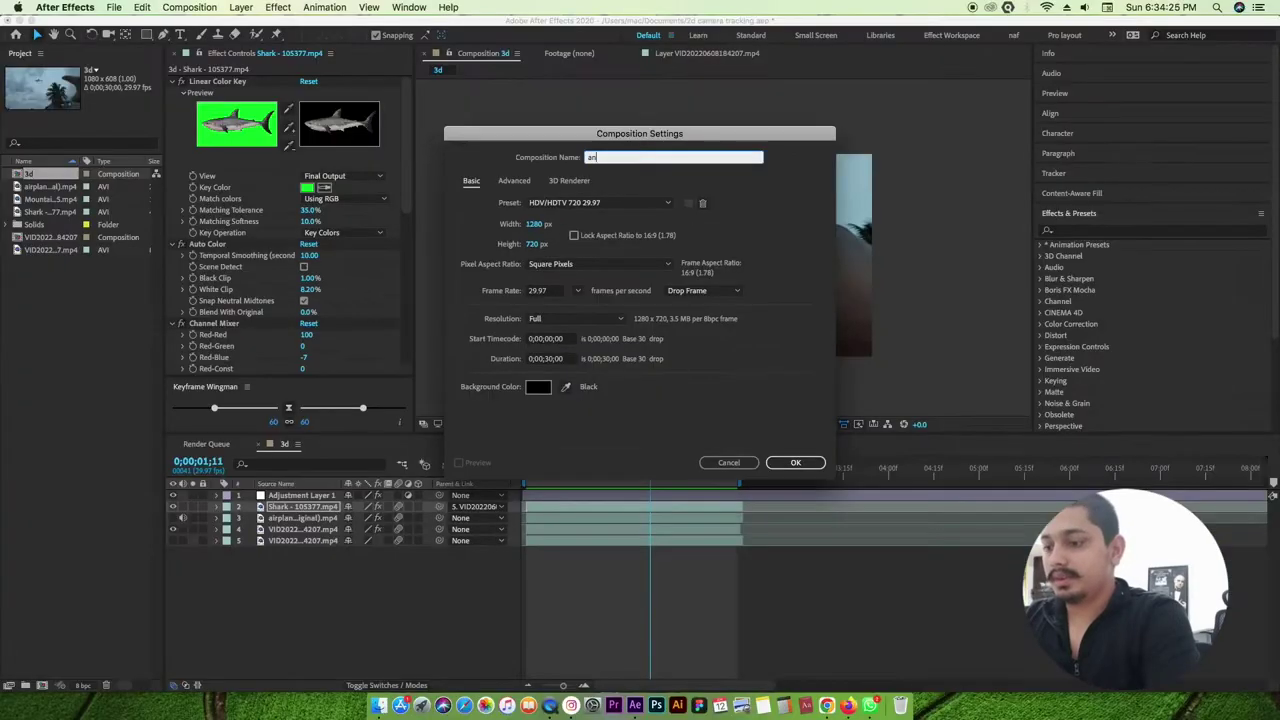
pyautogui.write('imation')
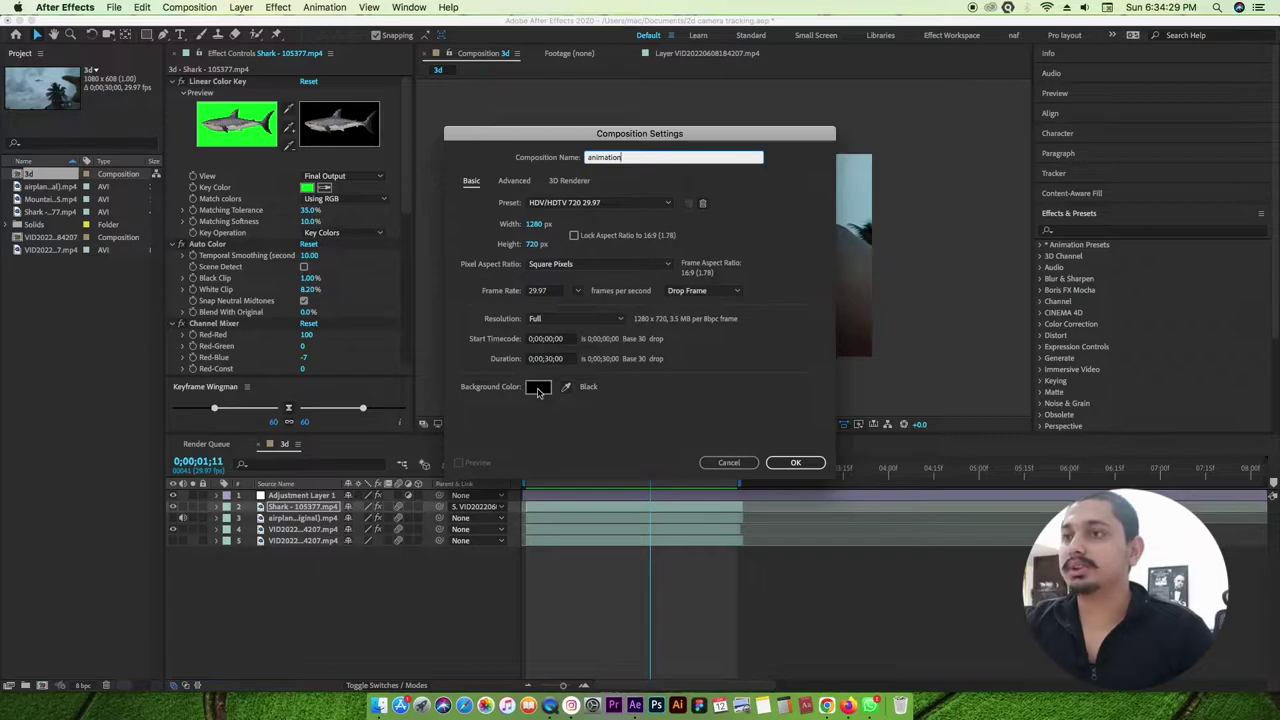
pyautogui.click(538, 389)
pyautogui.write('ffffff')
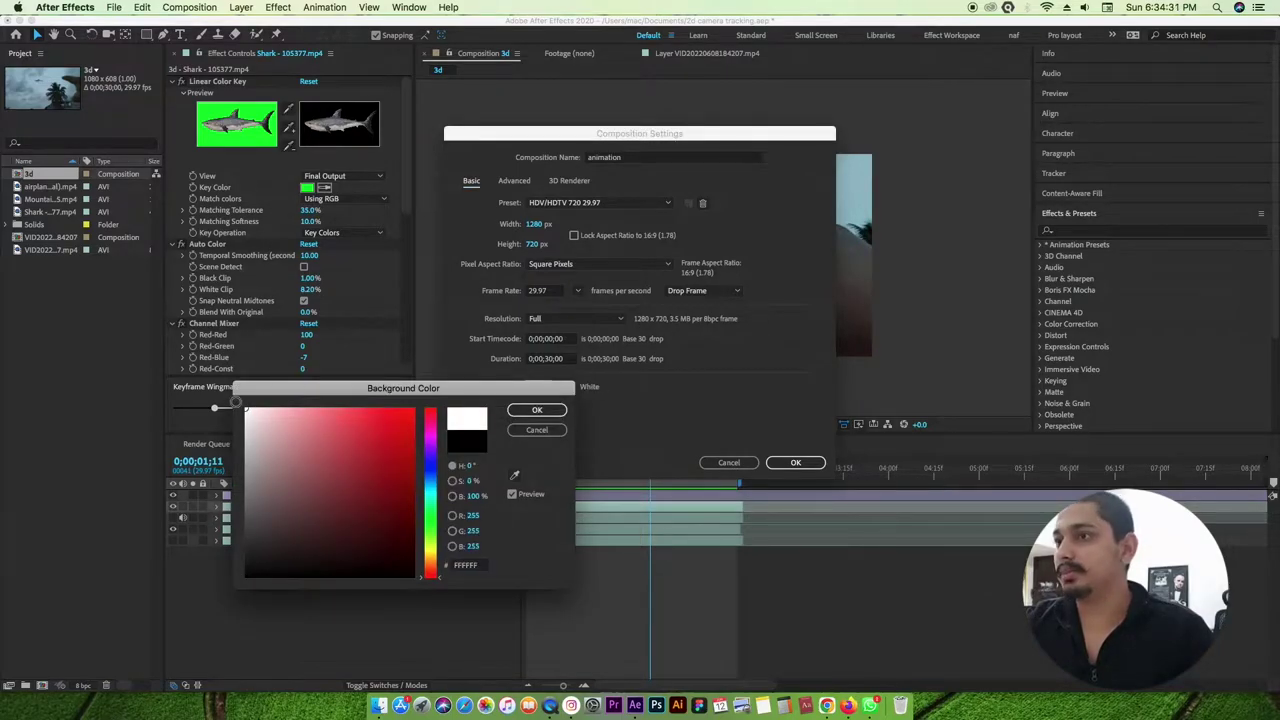
pyautogui.click(537, 410)
pyautogui.click(793, 463)
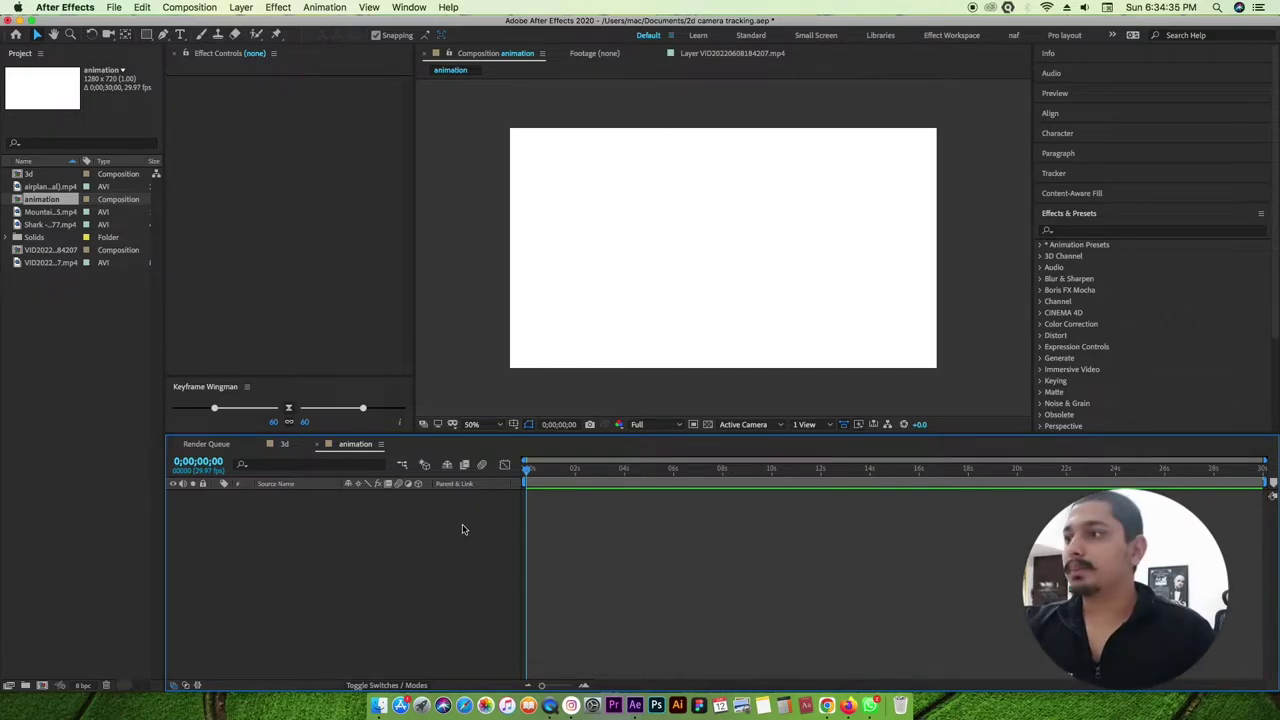
# Add a new solid layer coloured white FFFFFF, creating White Solid 1 at full frame.
pyautogui.rightClick(372, 527)
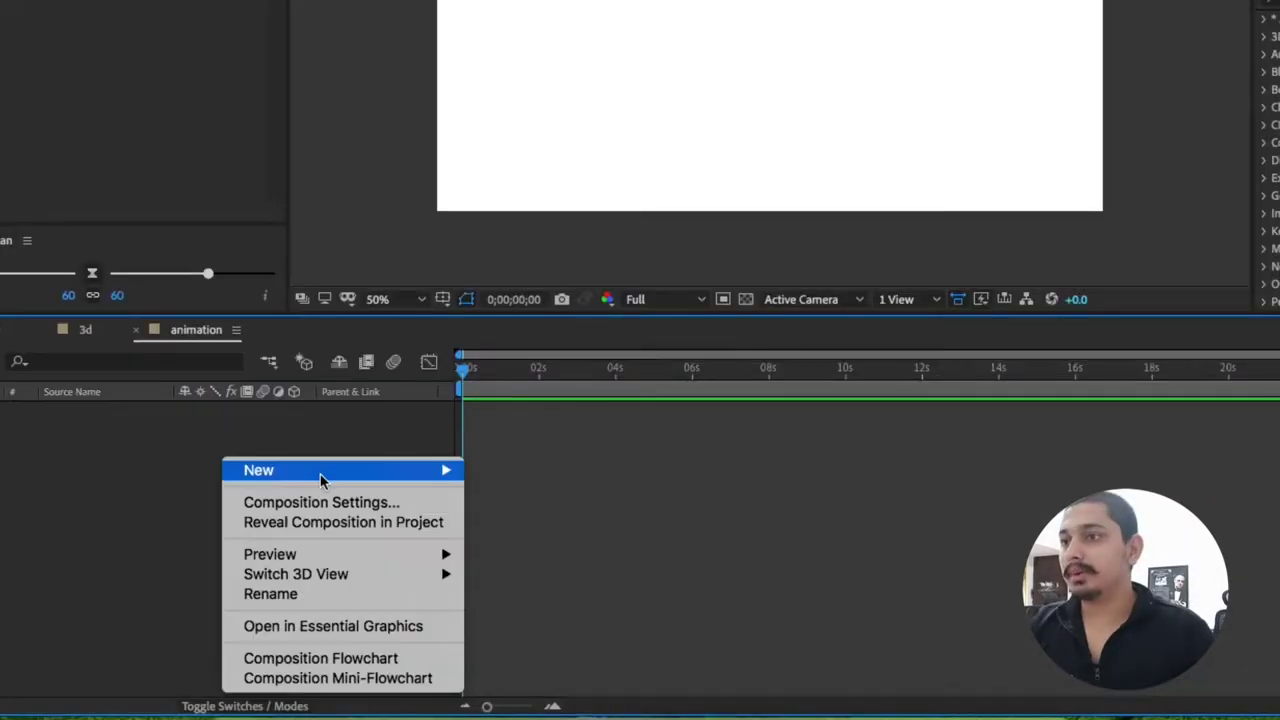
pyautogui.moveTo(436, 541)
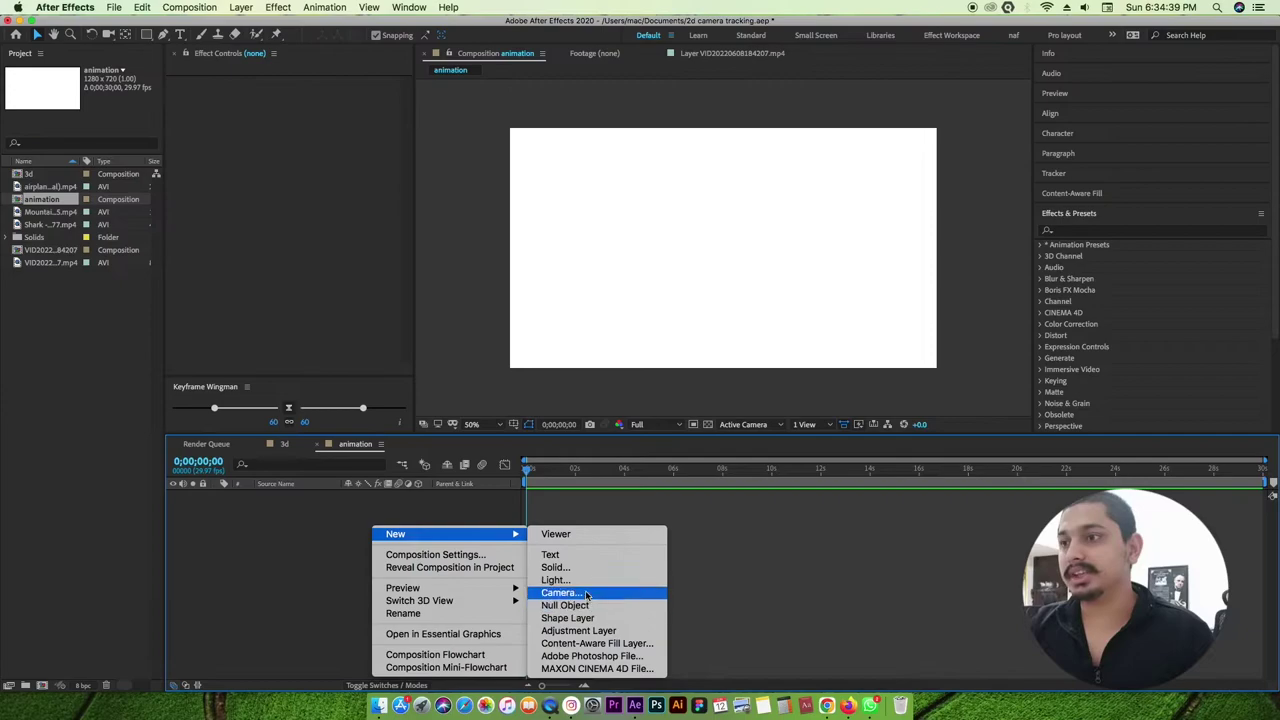
pyautogui.click(565, 573)
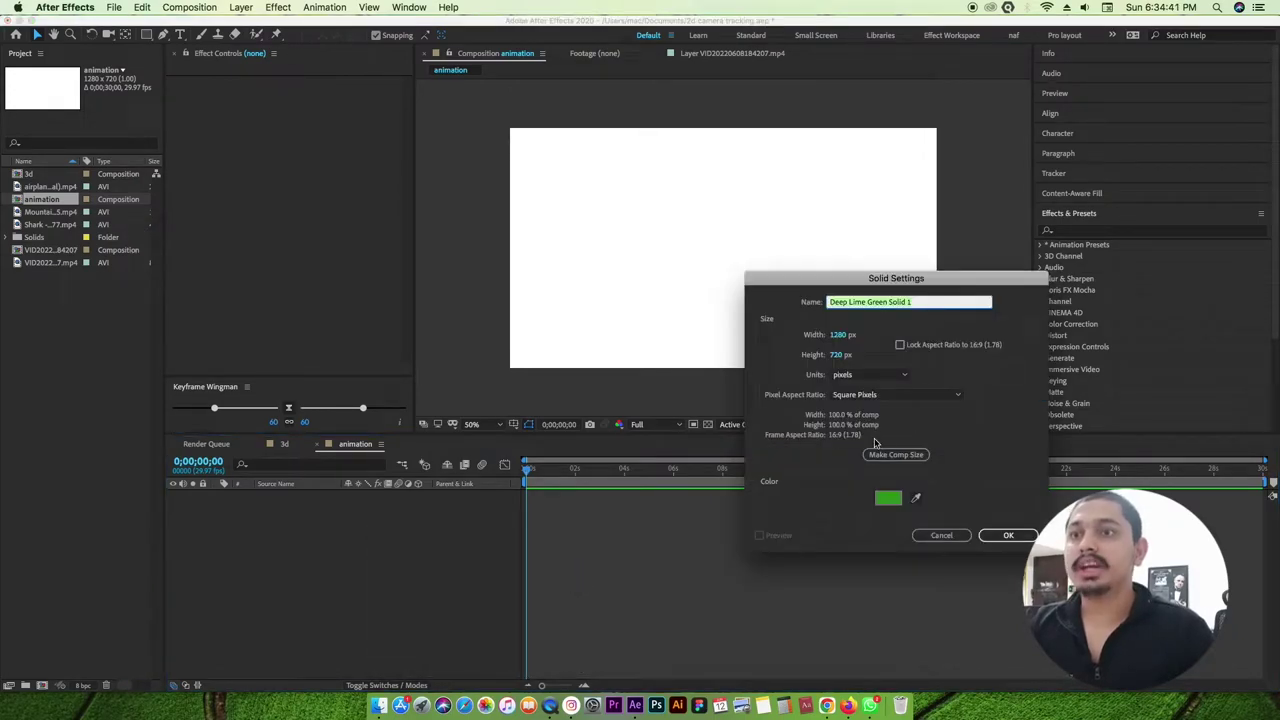
pyautogui.click(886, 499)
pyautogui.click(258, 404)
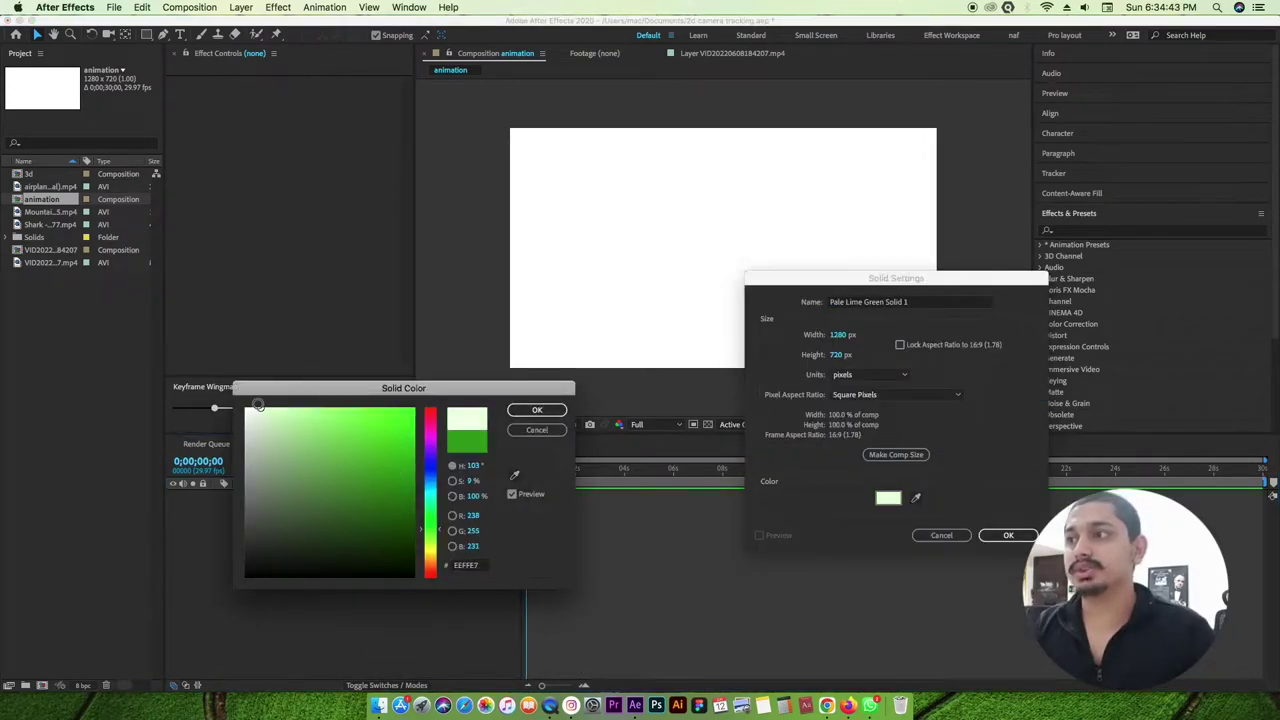
pyautogui.click(532, 410)
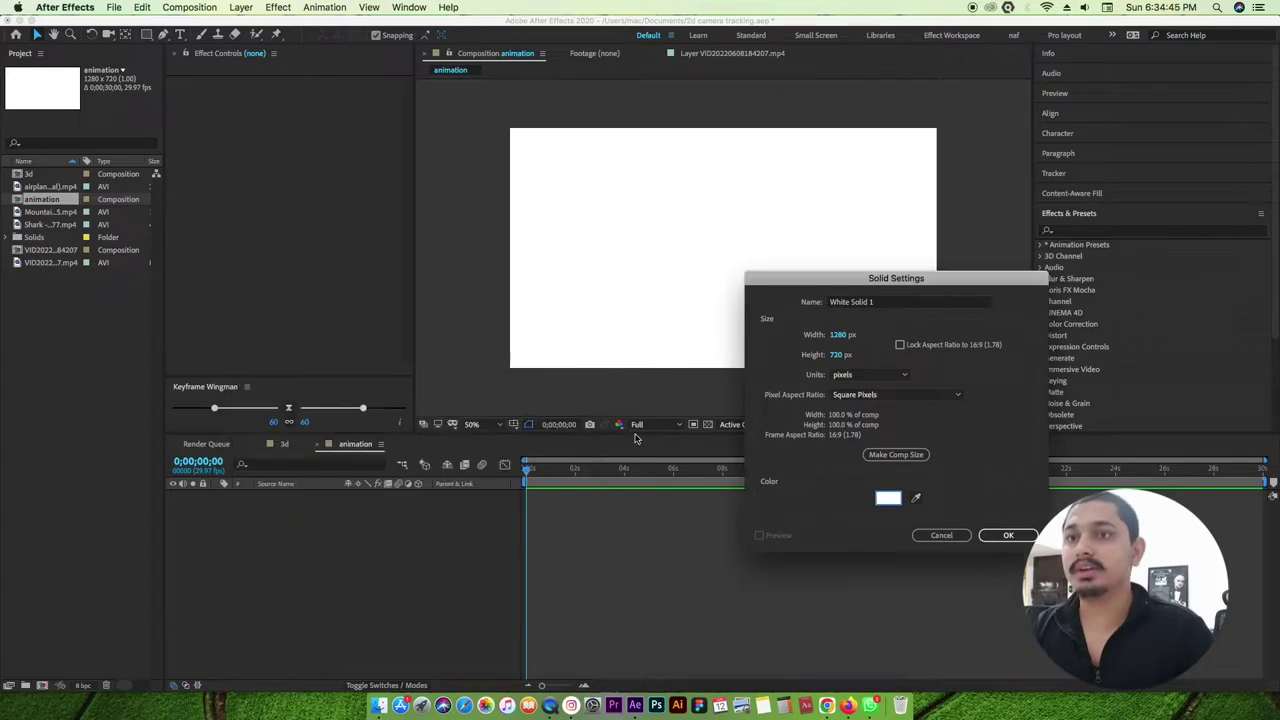
pyautogui.click(1012, 535)
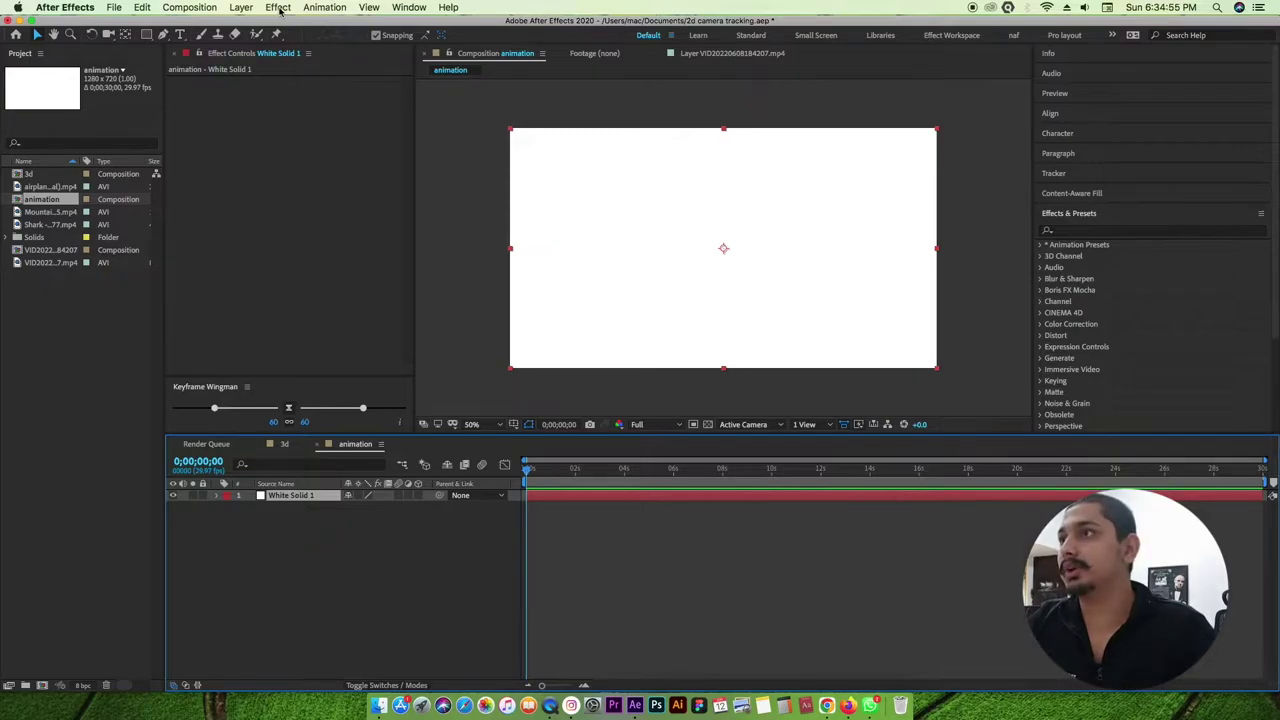
# In the animation comp's settings, set the duration to 0:00:10:00 and keep the HDV/HDTV 720 preset.
pyautogui.click(196, 8)
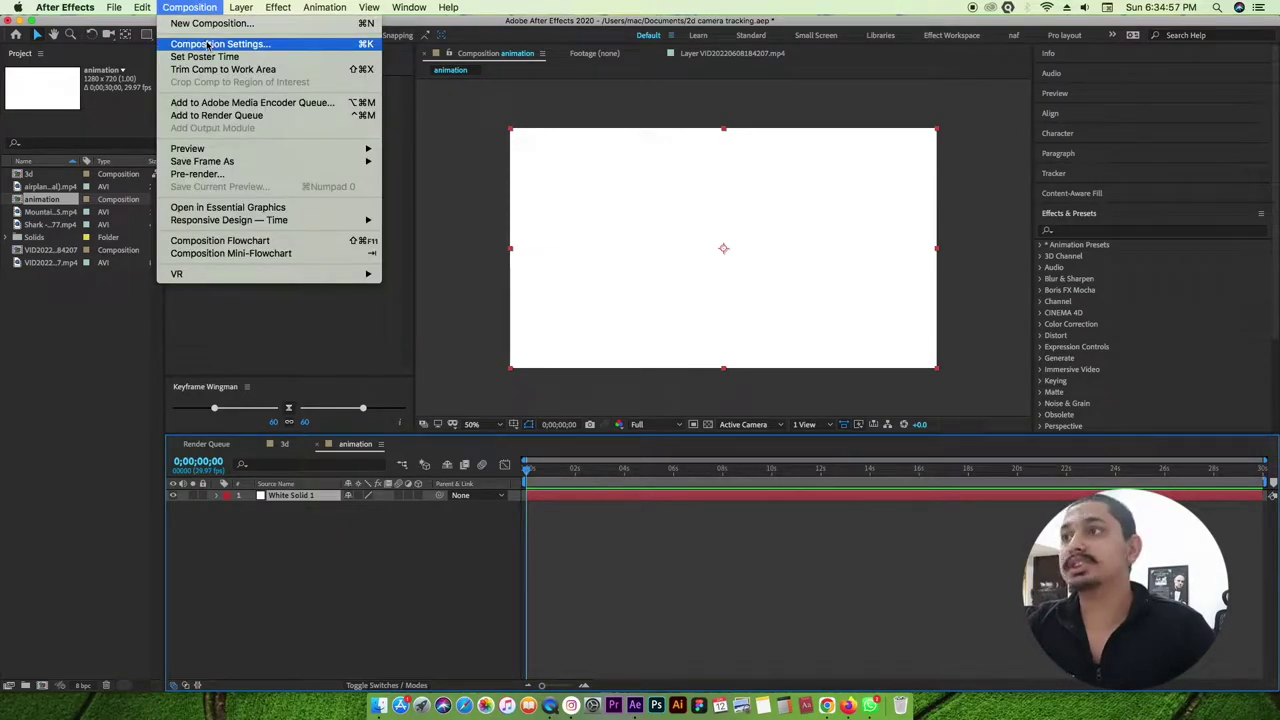
pyautogui.click(208, 44)
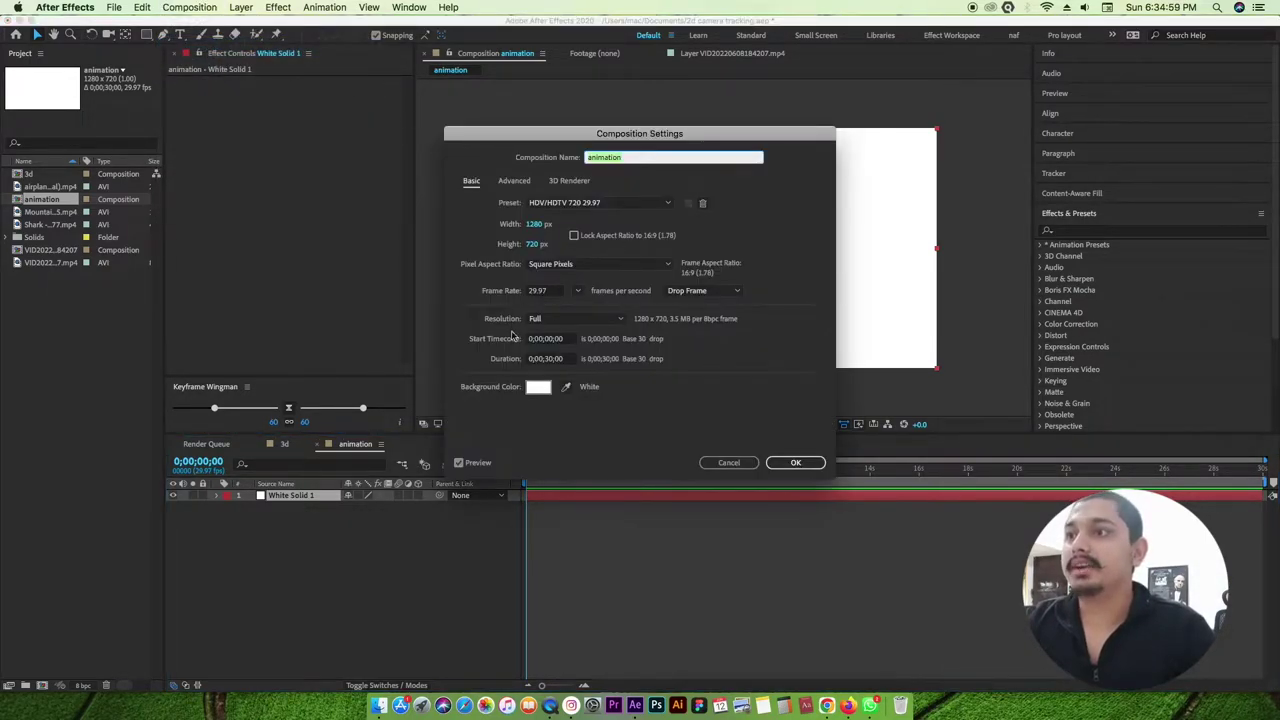
pyautogui.moveTo(538, 140); pyautogui.dragTo(381, 133)
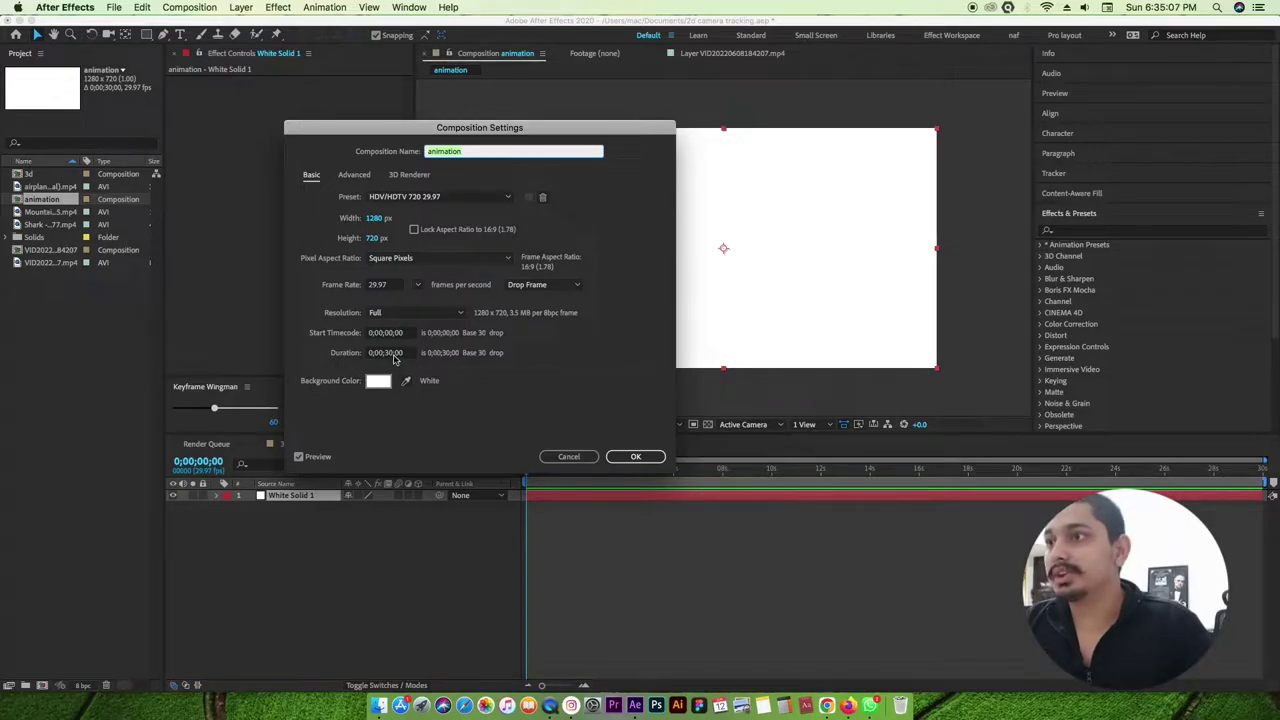
pyautogui.click(389, 354)
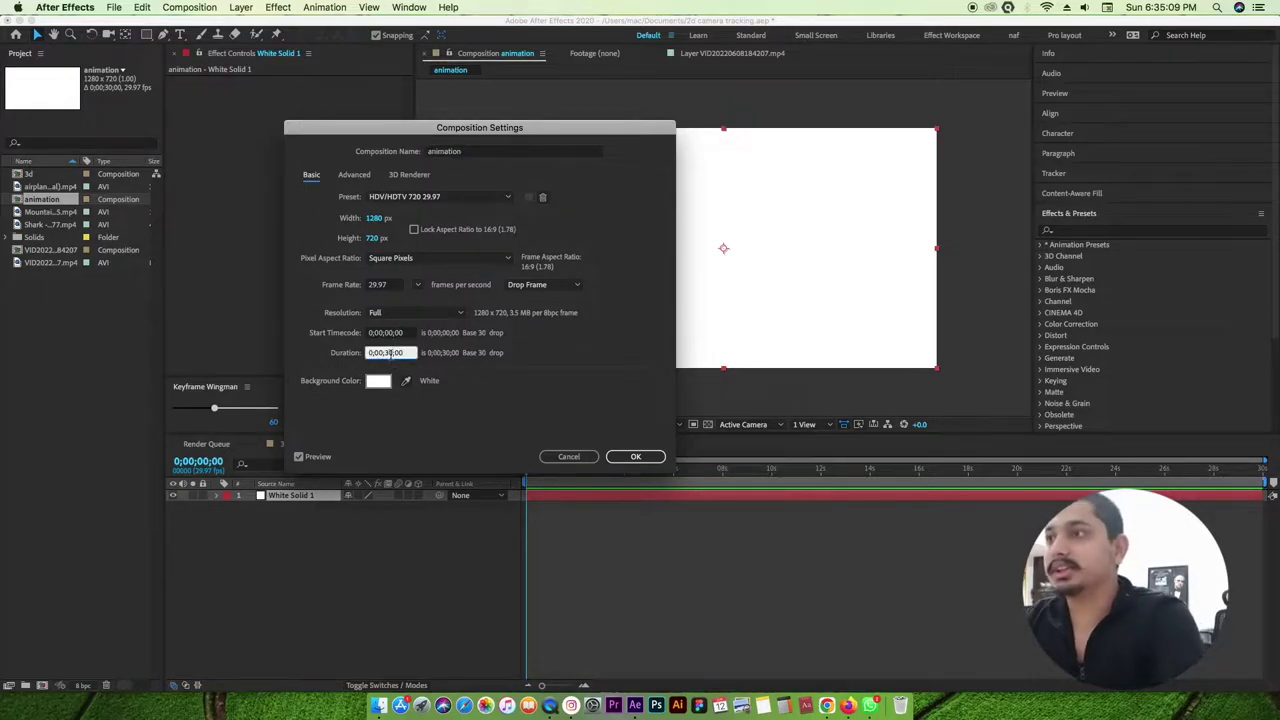
pyautogui.write('1')
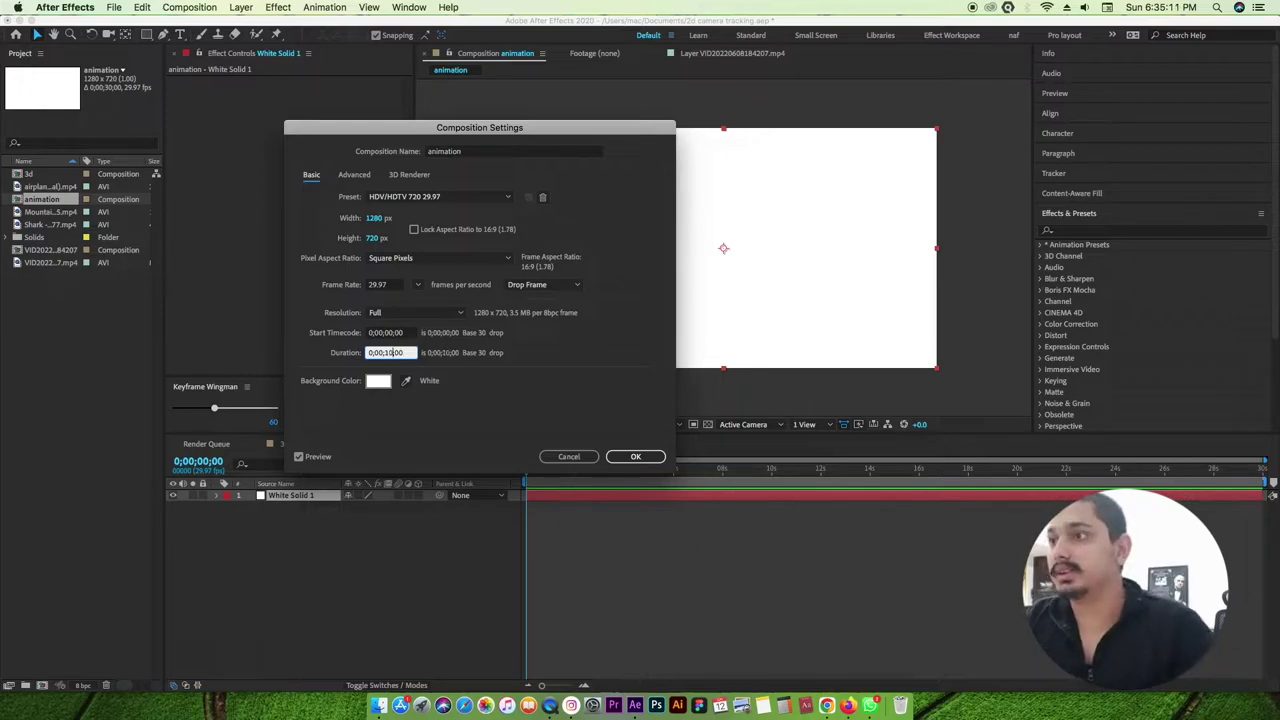
pyautogui.click(370, 352)
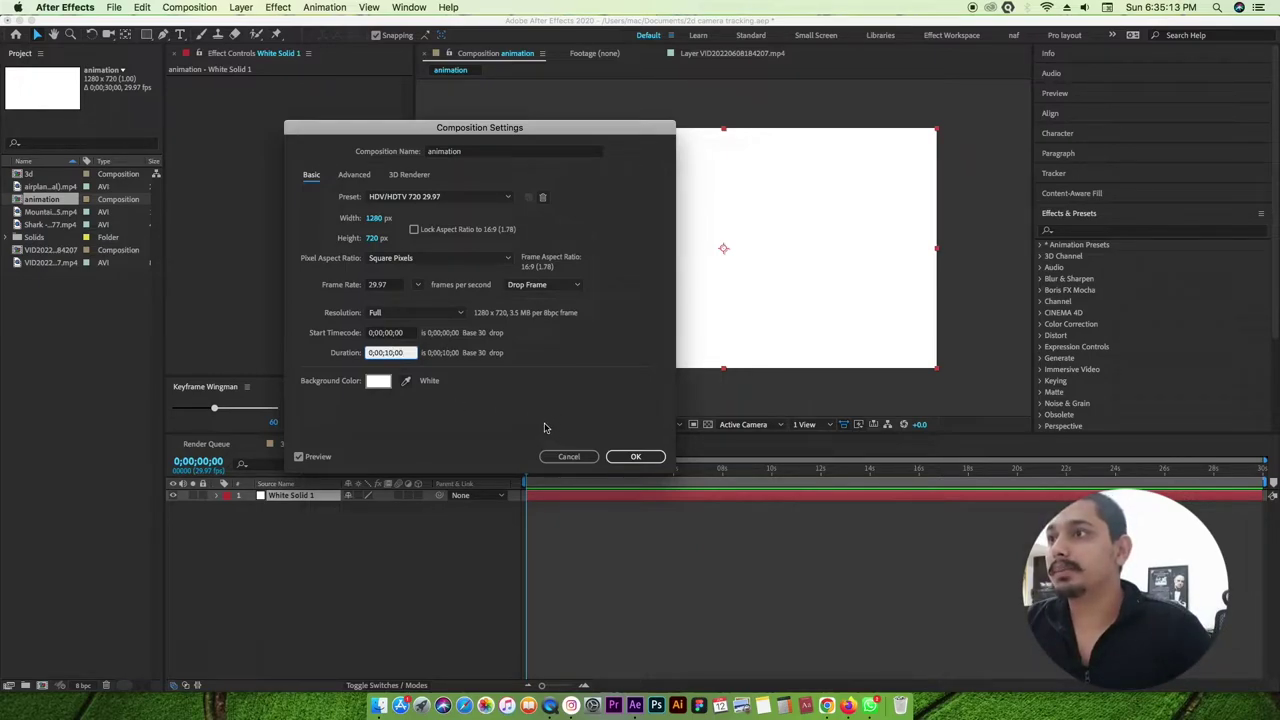
pyautogui.click(443, 200)
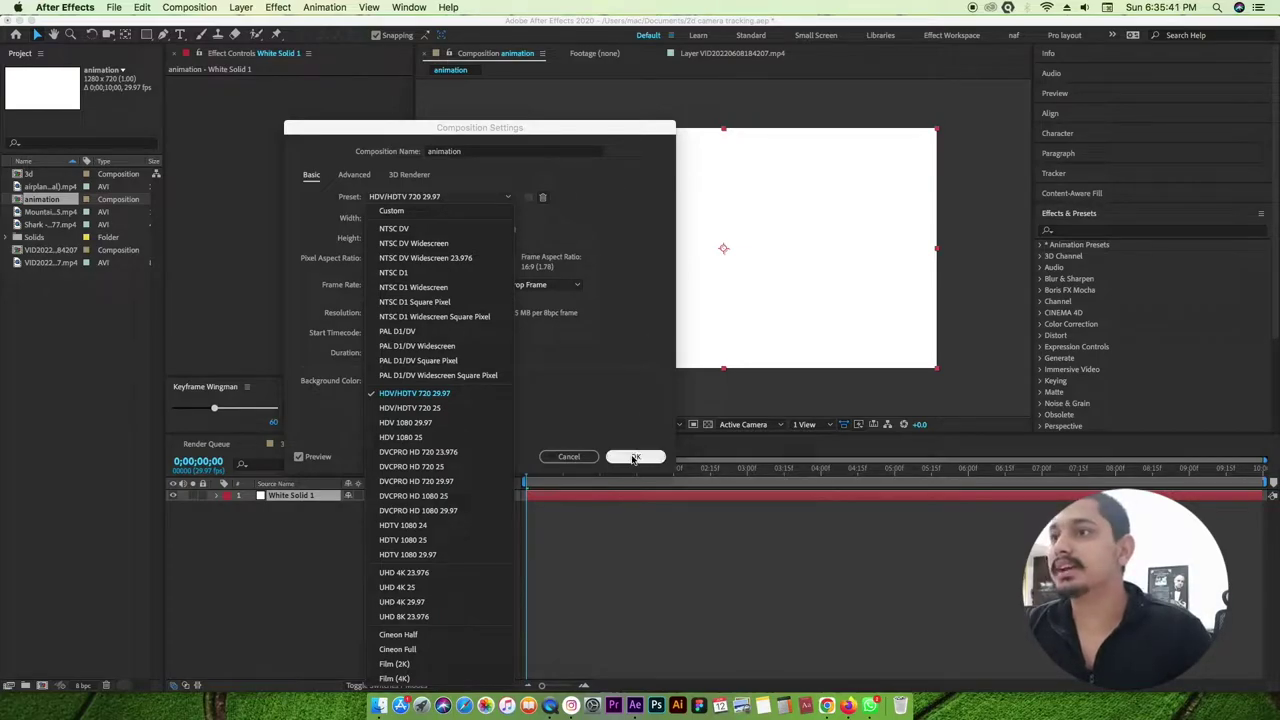
pyautogui.click(460, 394)
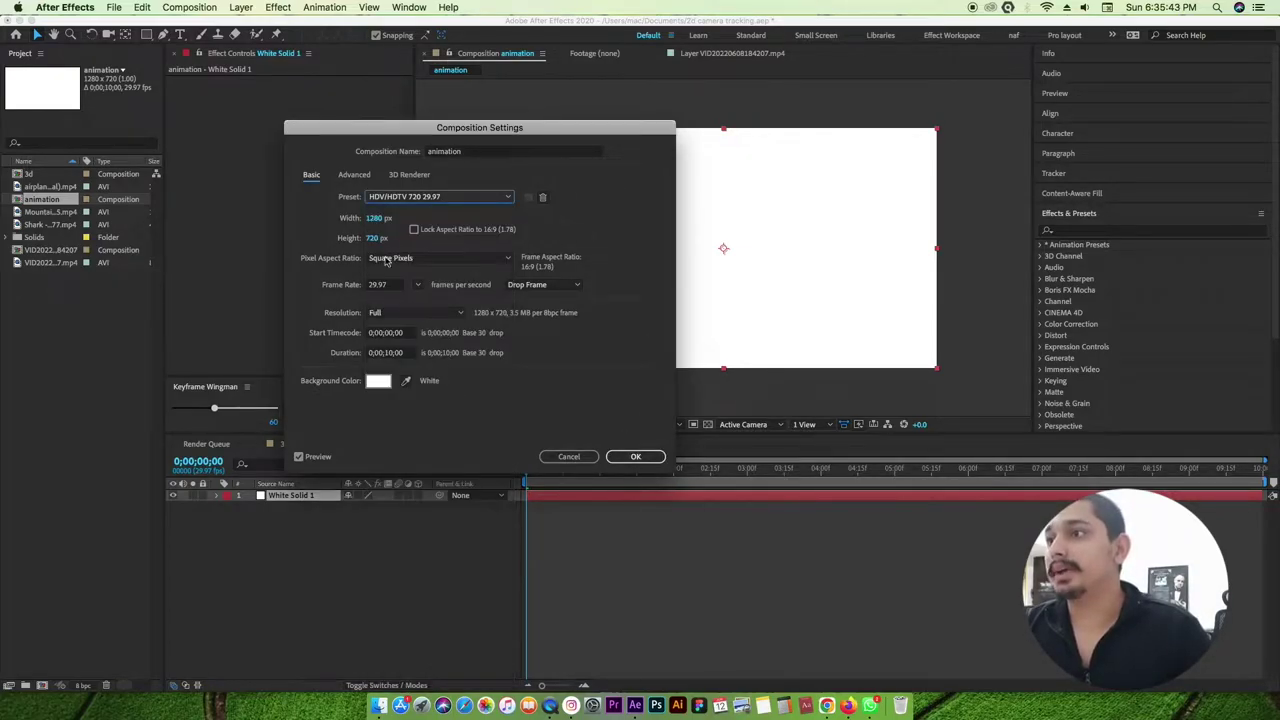
# Change the composition frame rate to 30 fps and confirm the settings.
pyautogui.click(417, 287)
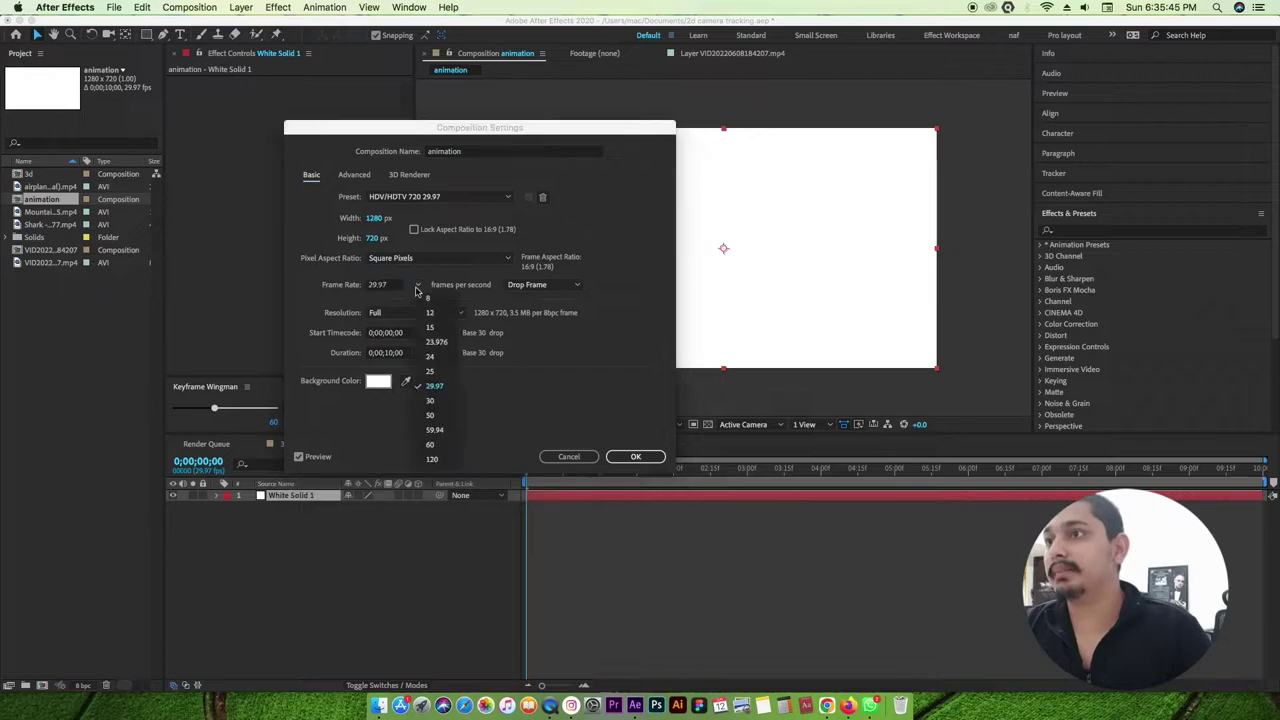
pyautogui.click(430, 400)
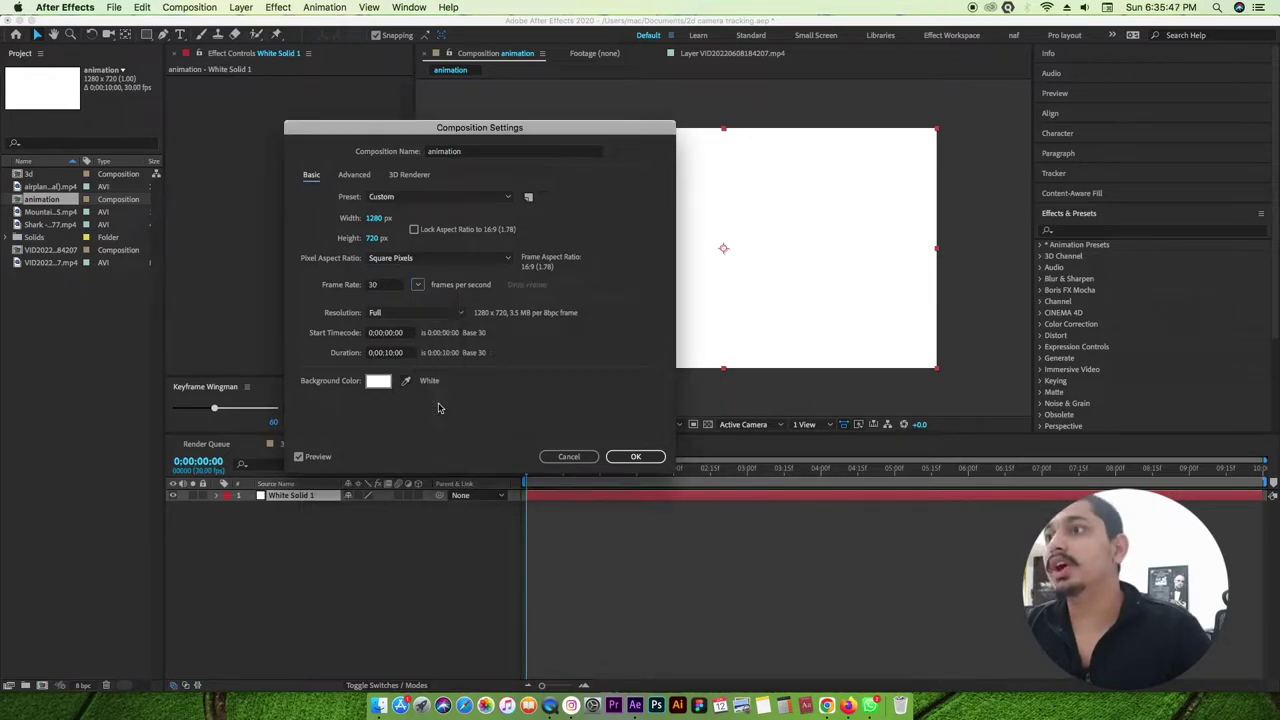
pyautogui.click(420, 288)
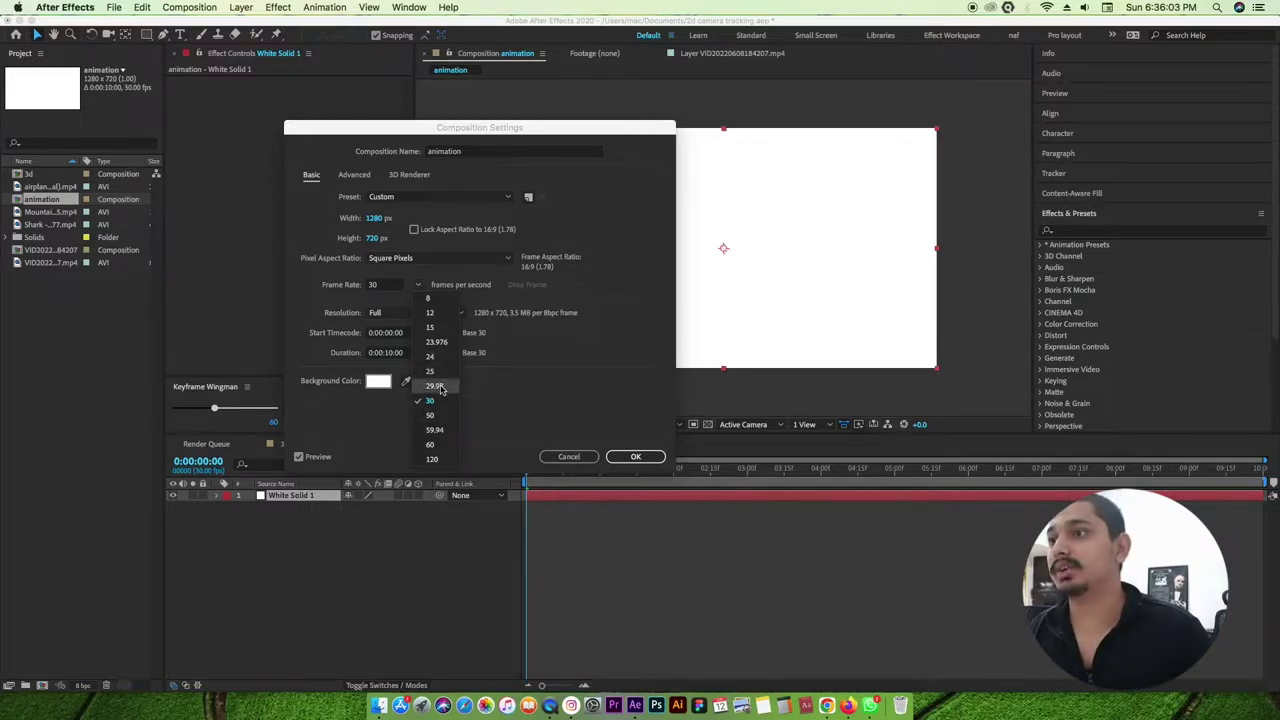
pyautogui.click(441, 402)
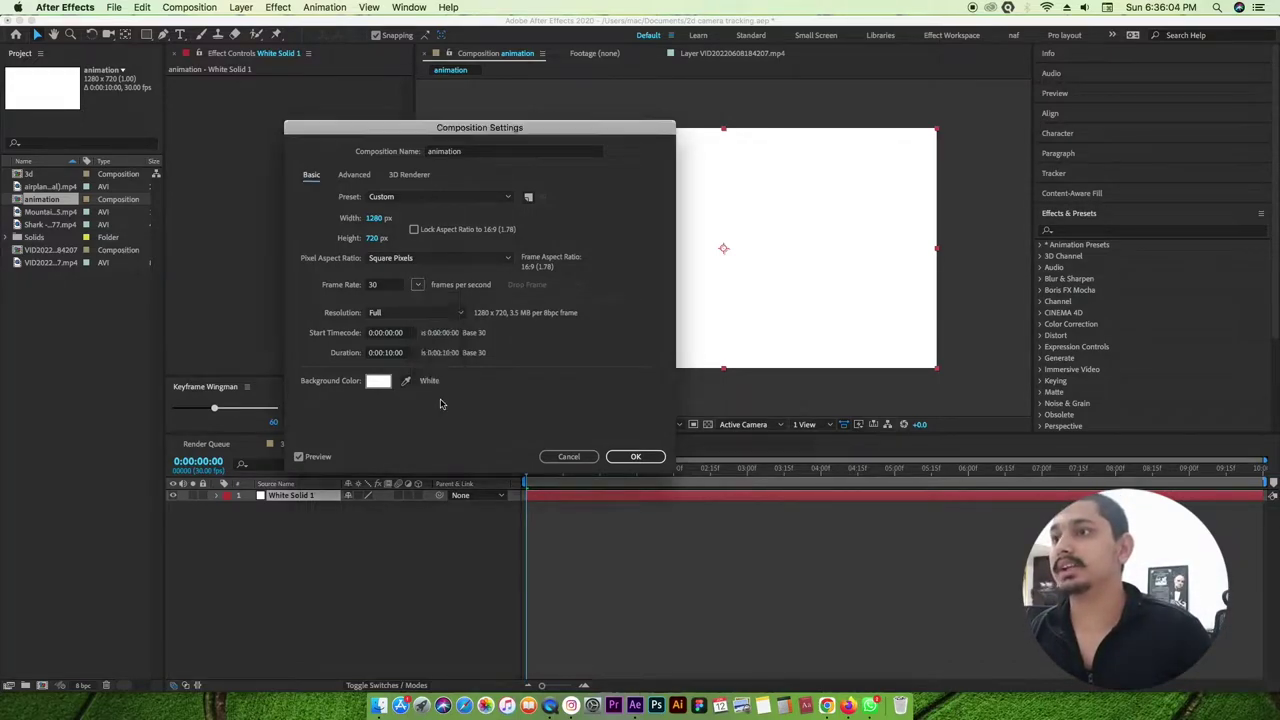
pyautogui.click(651, 457)
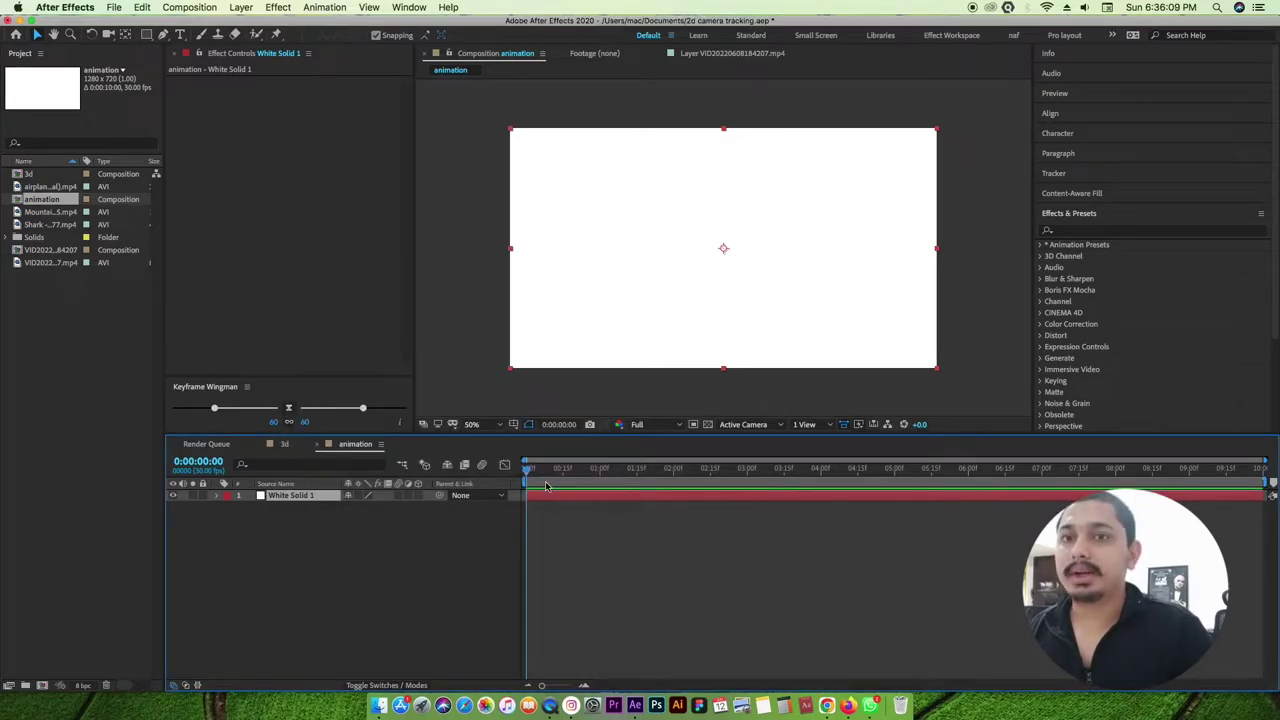
# Create a text layer at the comp centre reading 'NAF creative'.
pyautogui.click(616, 469)
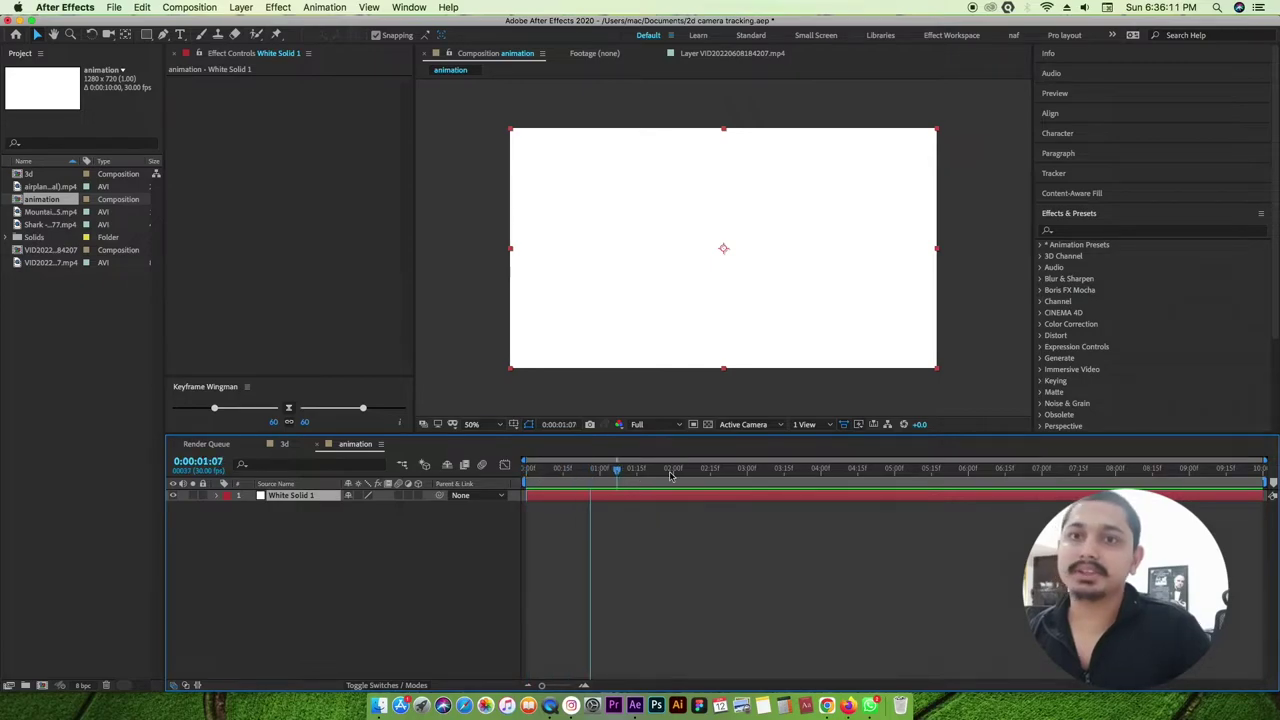
pyautogui.moveTo(670, 474); pyautogui.dragTo(1262, 474)
pyautogui.moveTo(1001, 476); pyautogui.dragTo(521, 478)
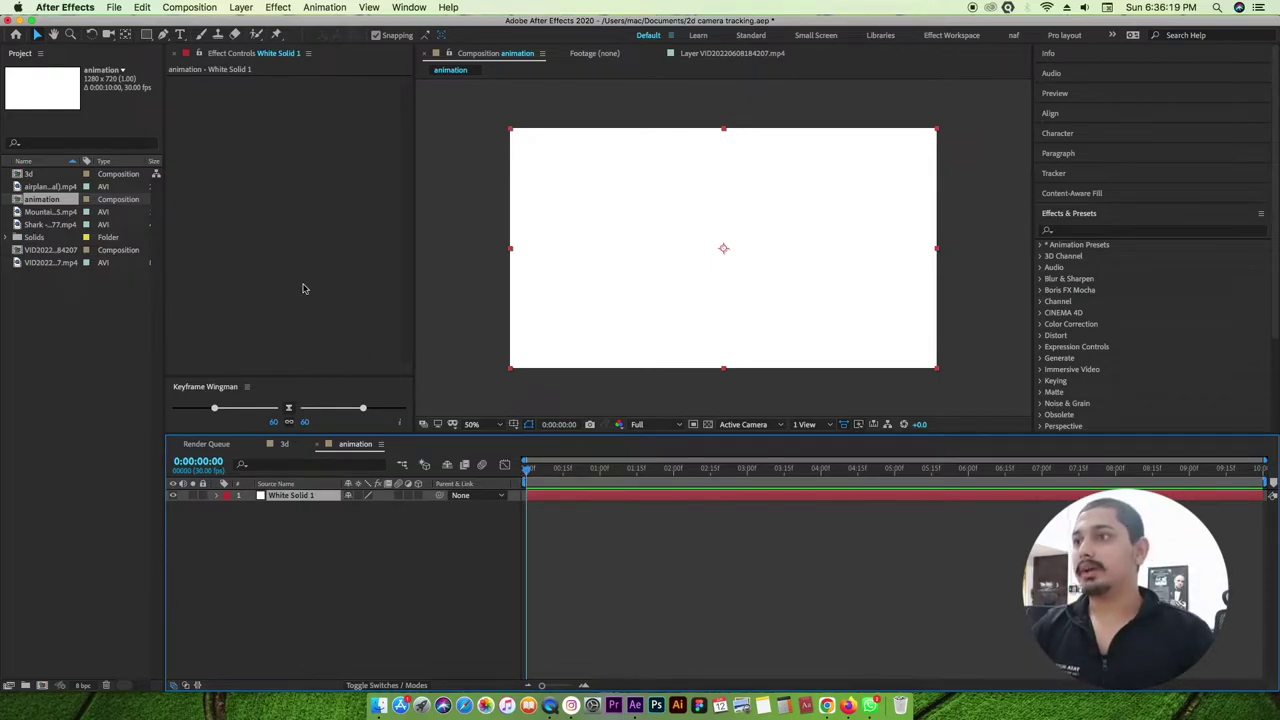
pyautogui.click(181, 34)
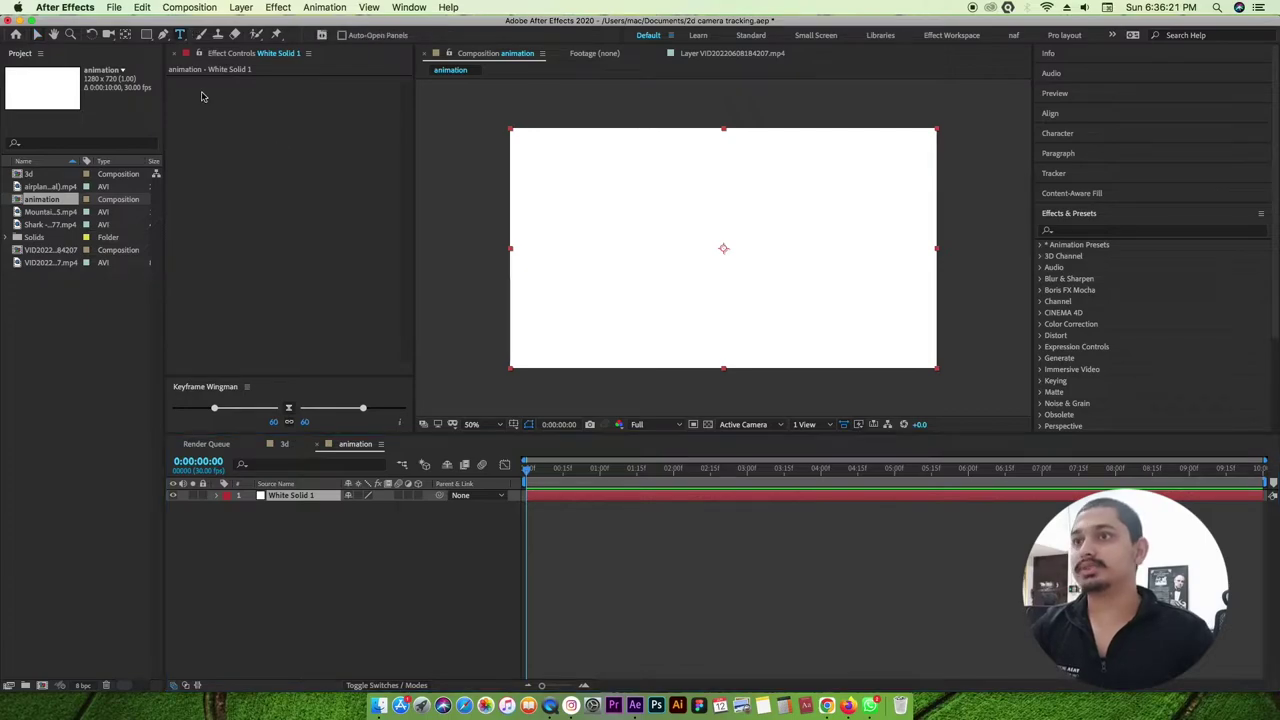
pyautogui.click(679, 248)
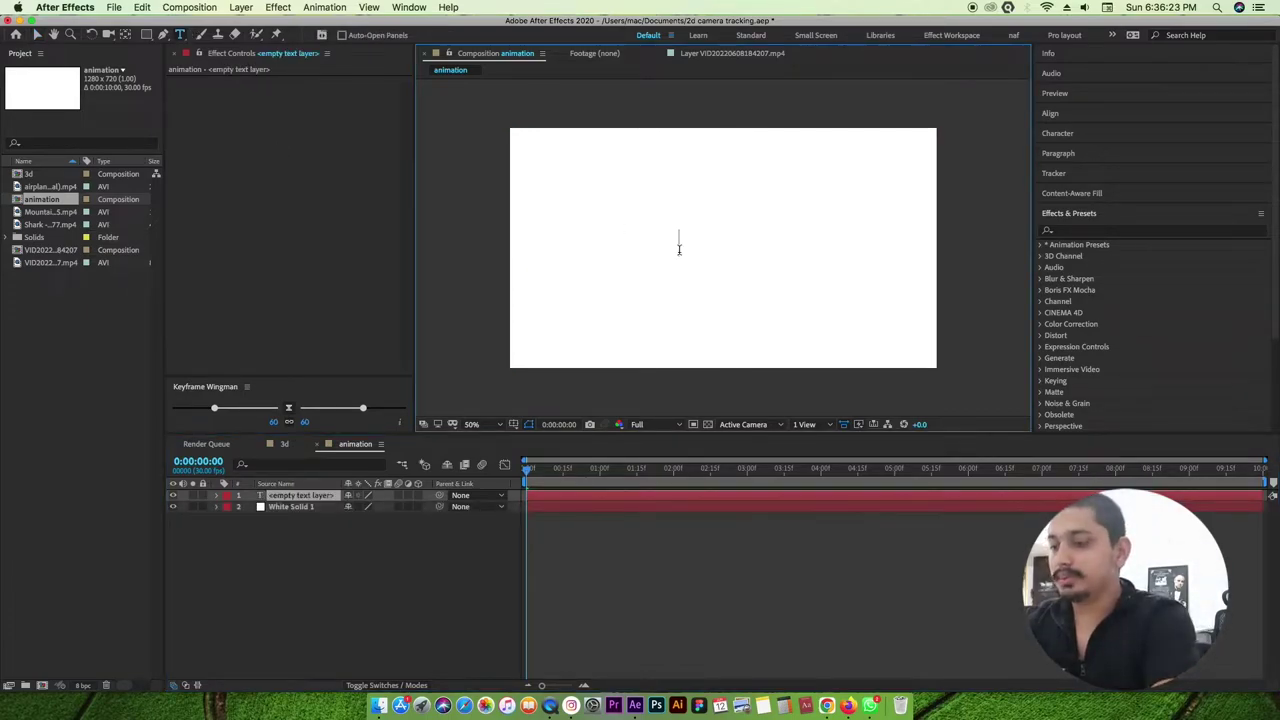
pyautogui.write('NAF ')
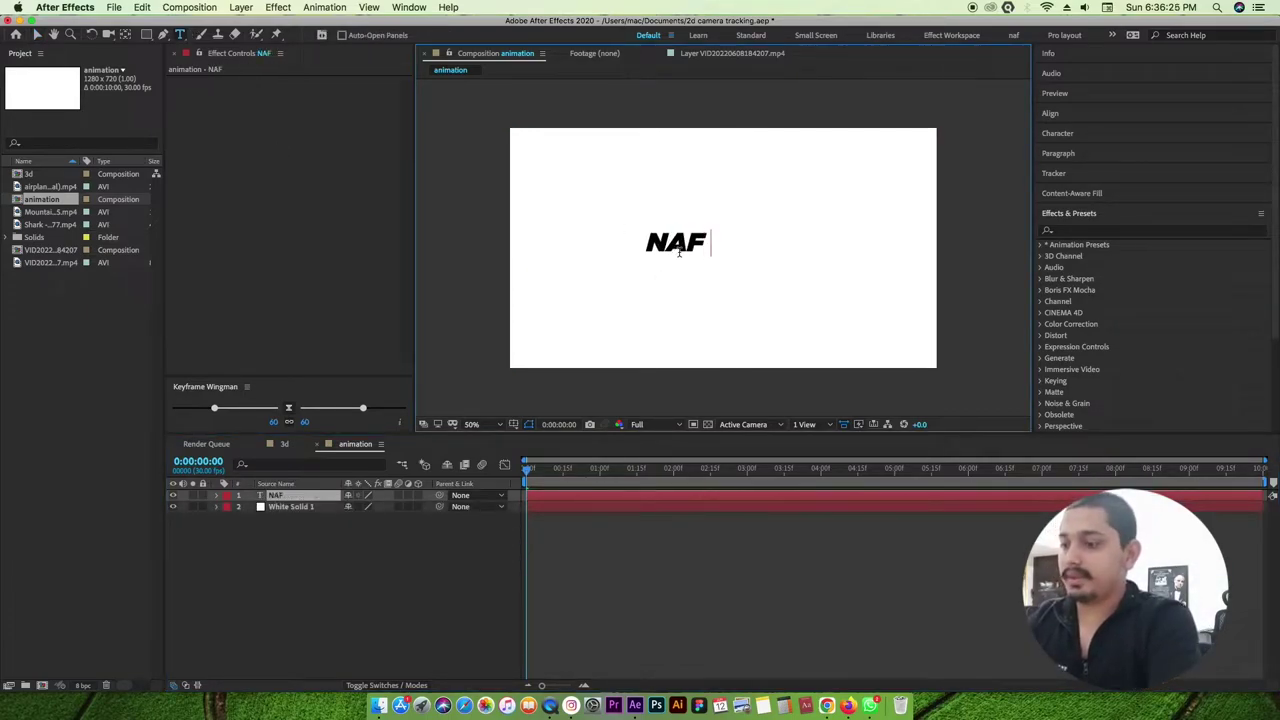
pyautogui.write('creative')
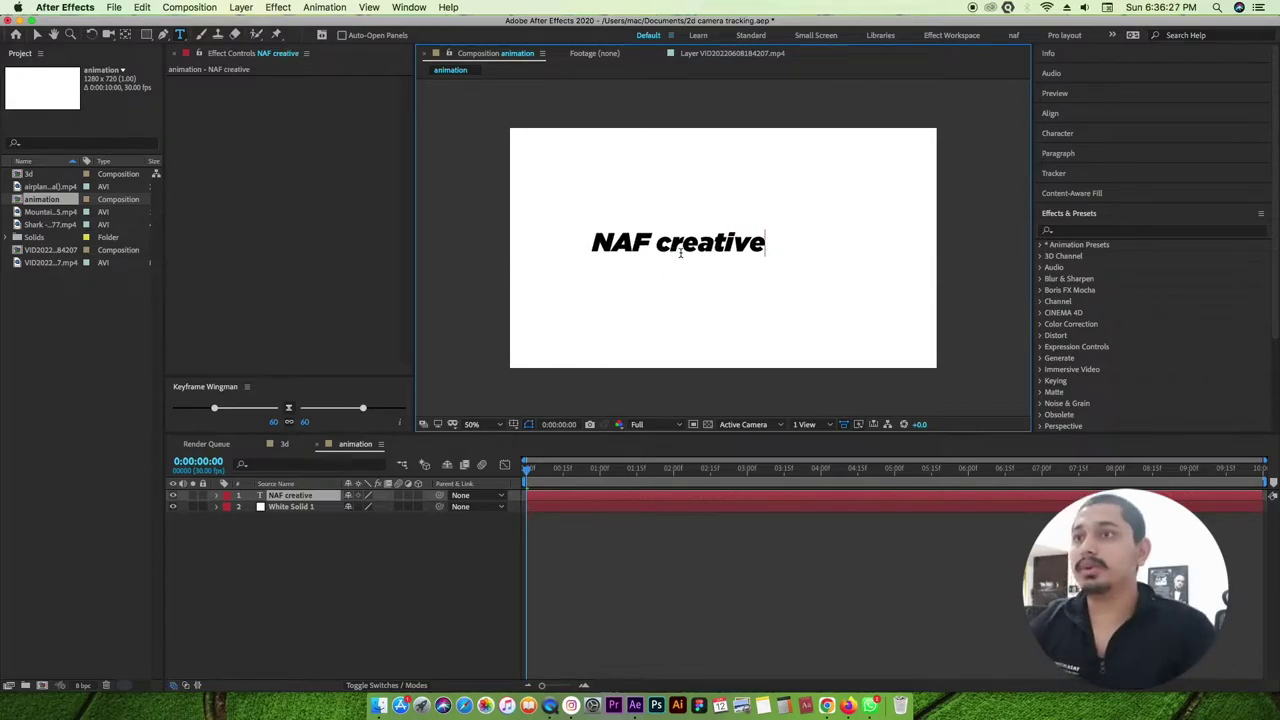
pyautogui.click(37, 34)
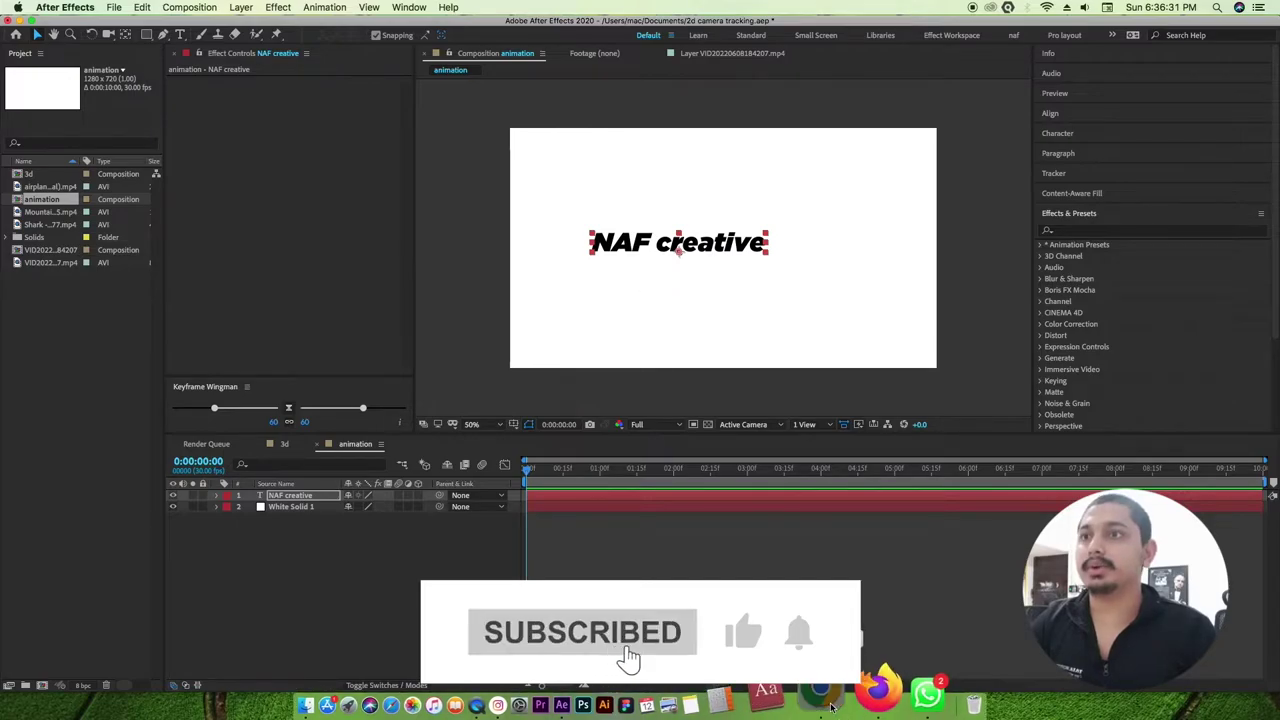
pyautogui.click(830, 707)
pyautogui.scroll(-5, 720, 483)
pyautogui.scroll(1, 720, 483)
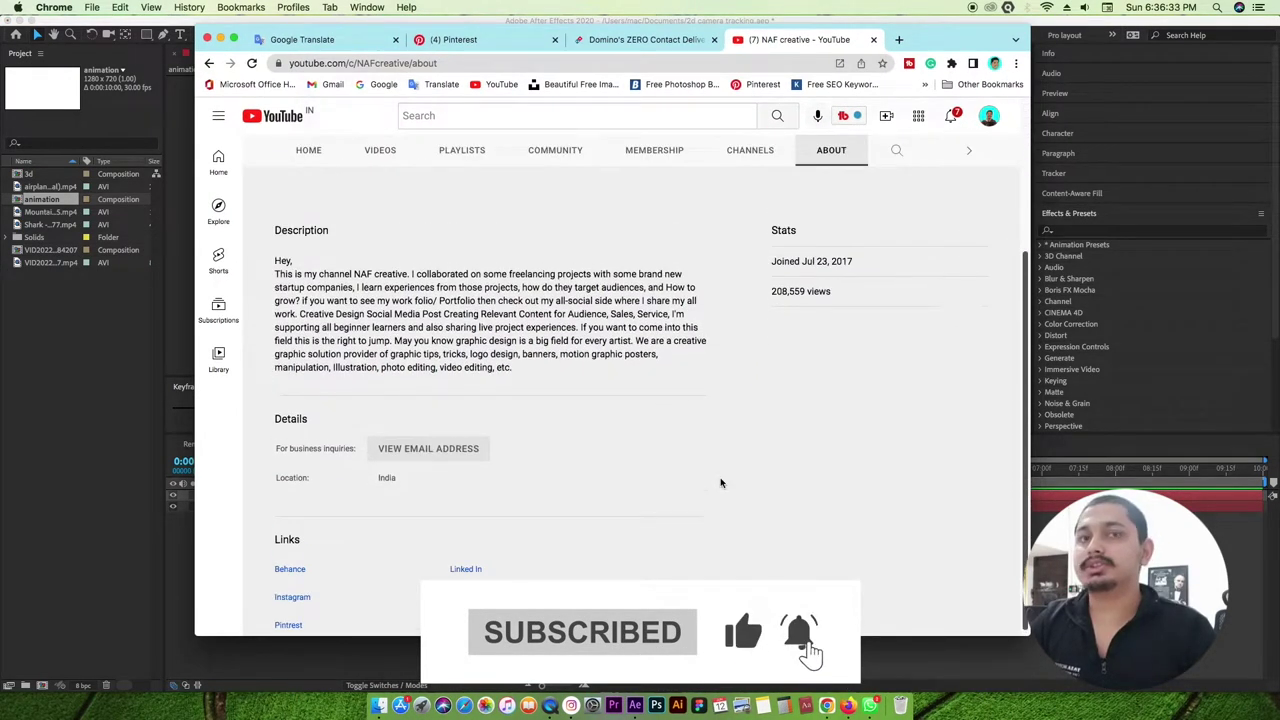
pyautogui.scroll(3, 720, 483)
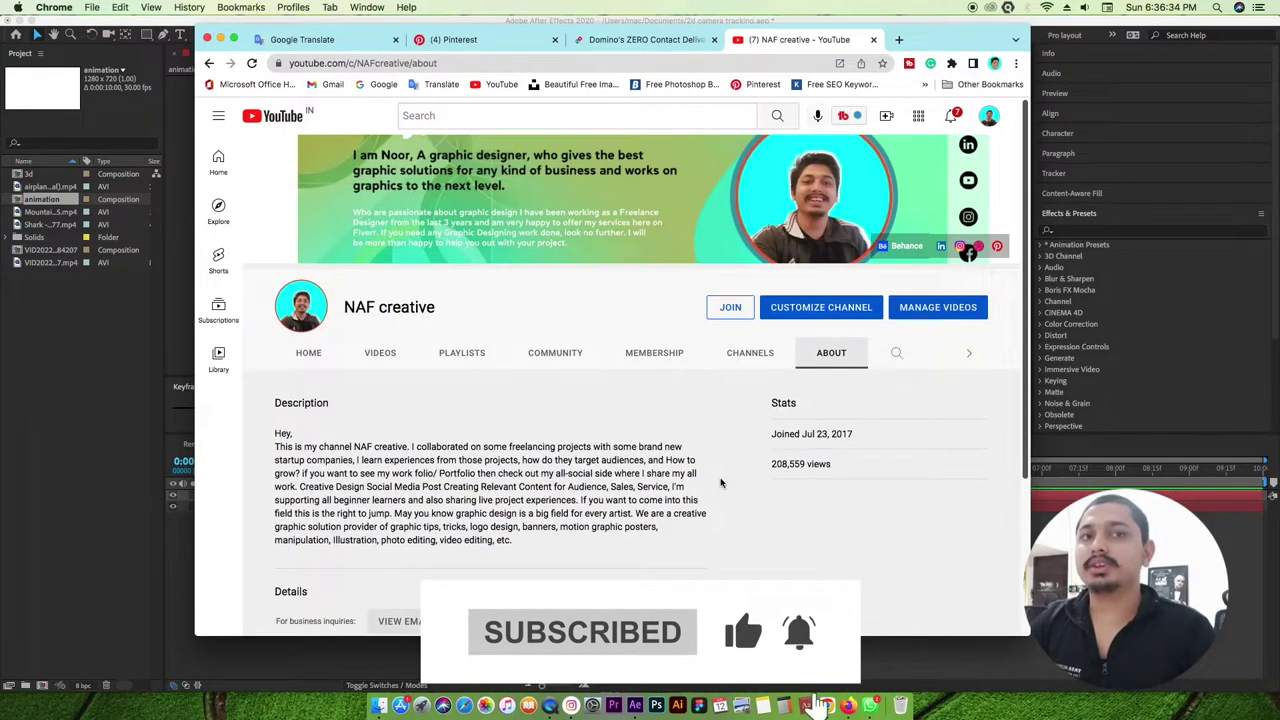
pyautogui.click(220, 40)
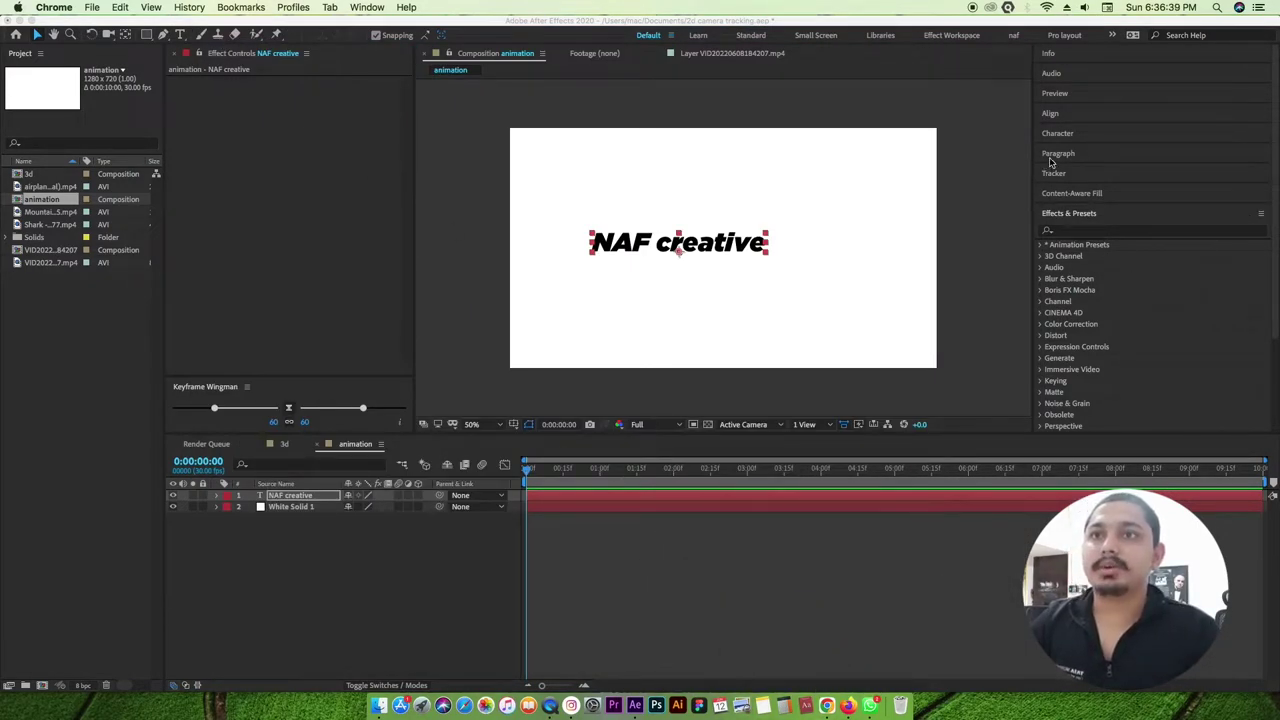
# Align 'NAF creative' to the comp's horizontal and vertical centre, then expand the text layer.
pyautogui.click(1050, 113)
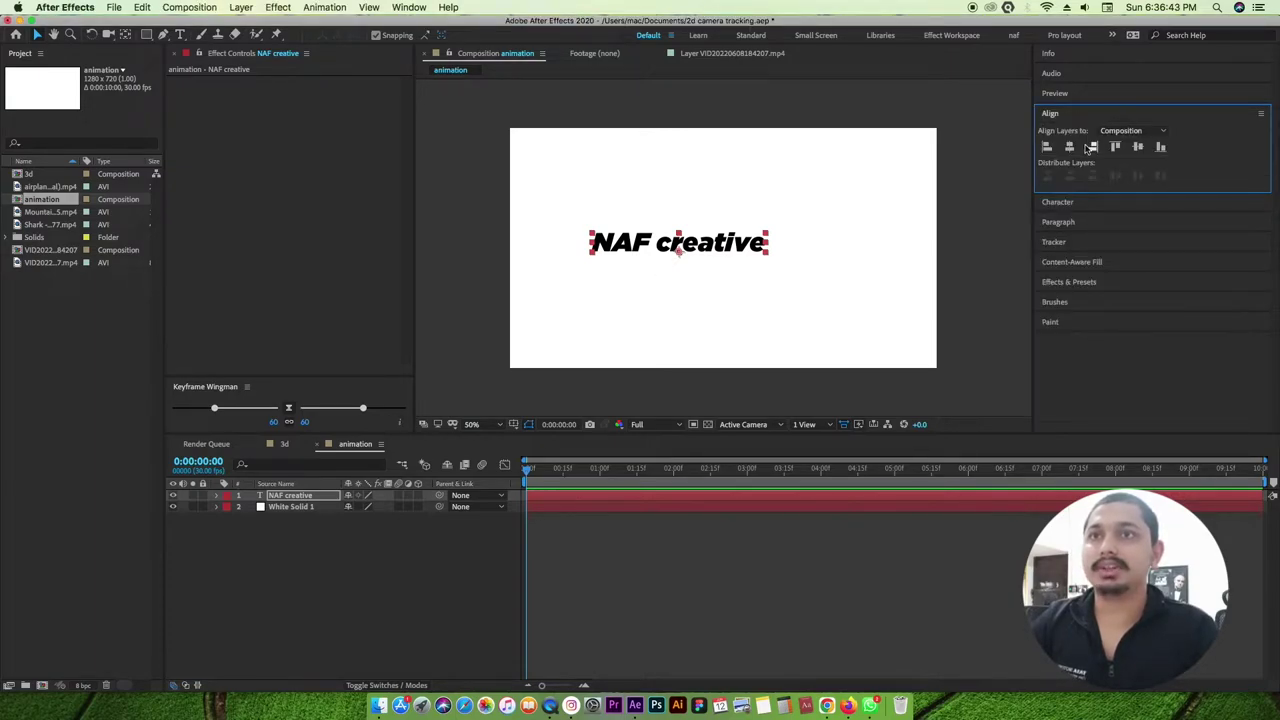
pyautogui.click(1068, 147)
pyautogui.click(1137, 147)
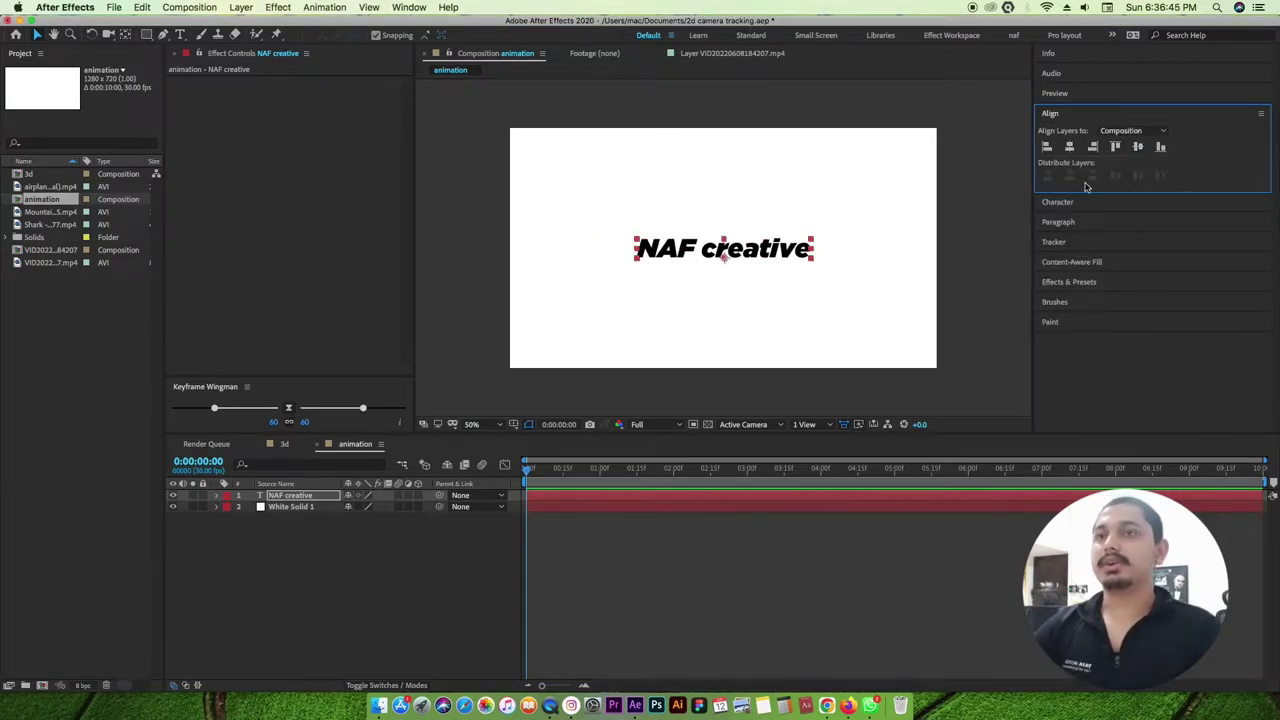
pyautogui.click(972, 217)
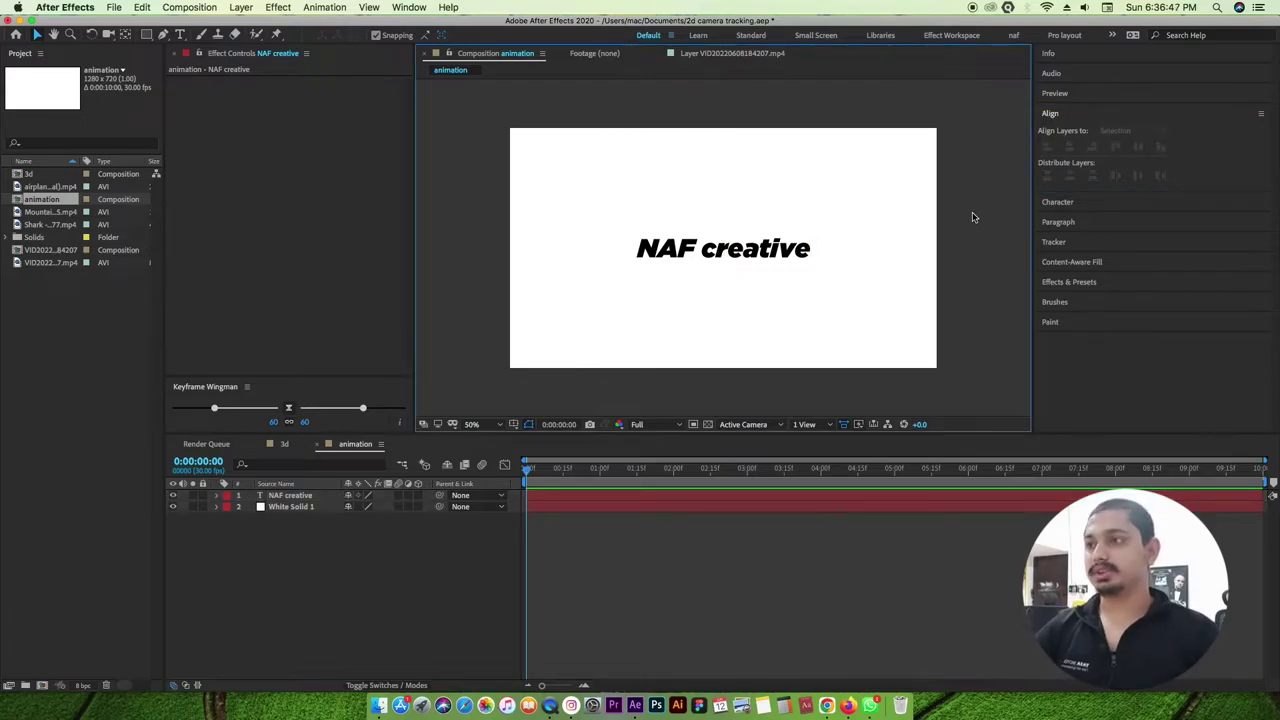
pyautogui.click(215, 497)
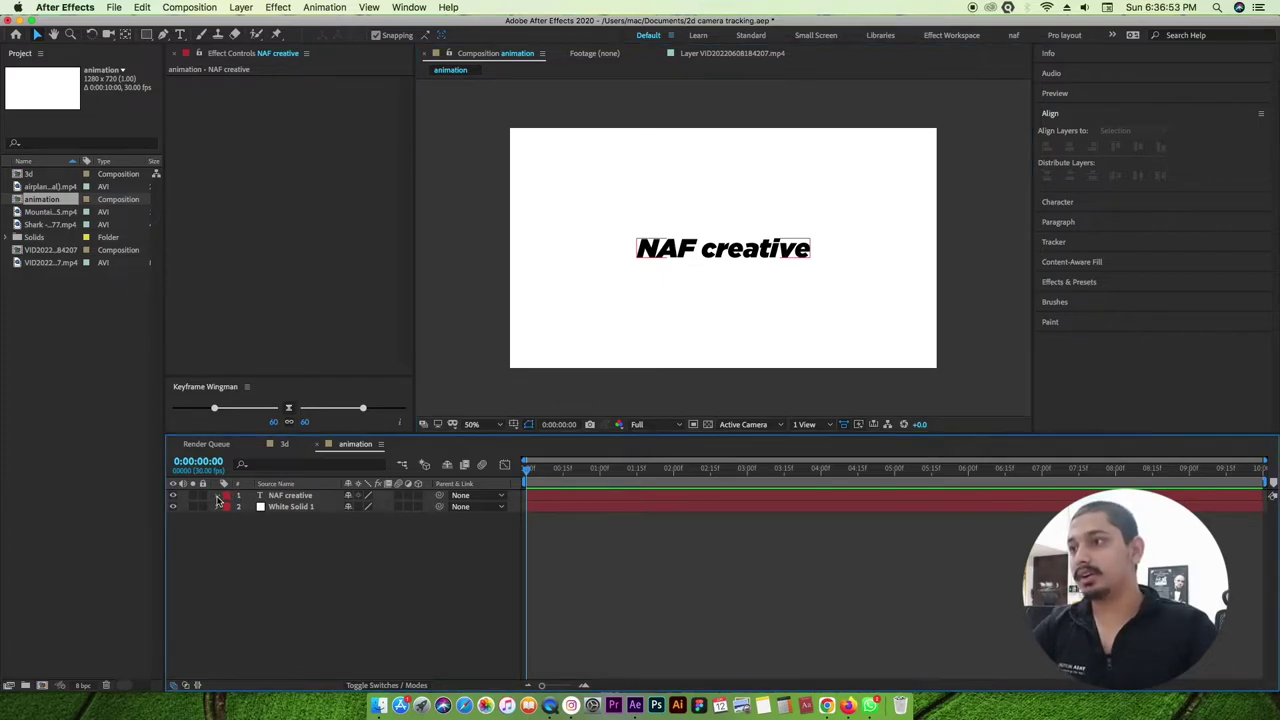
pyautogui.click(217, 497)
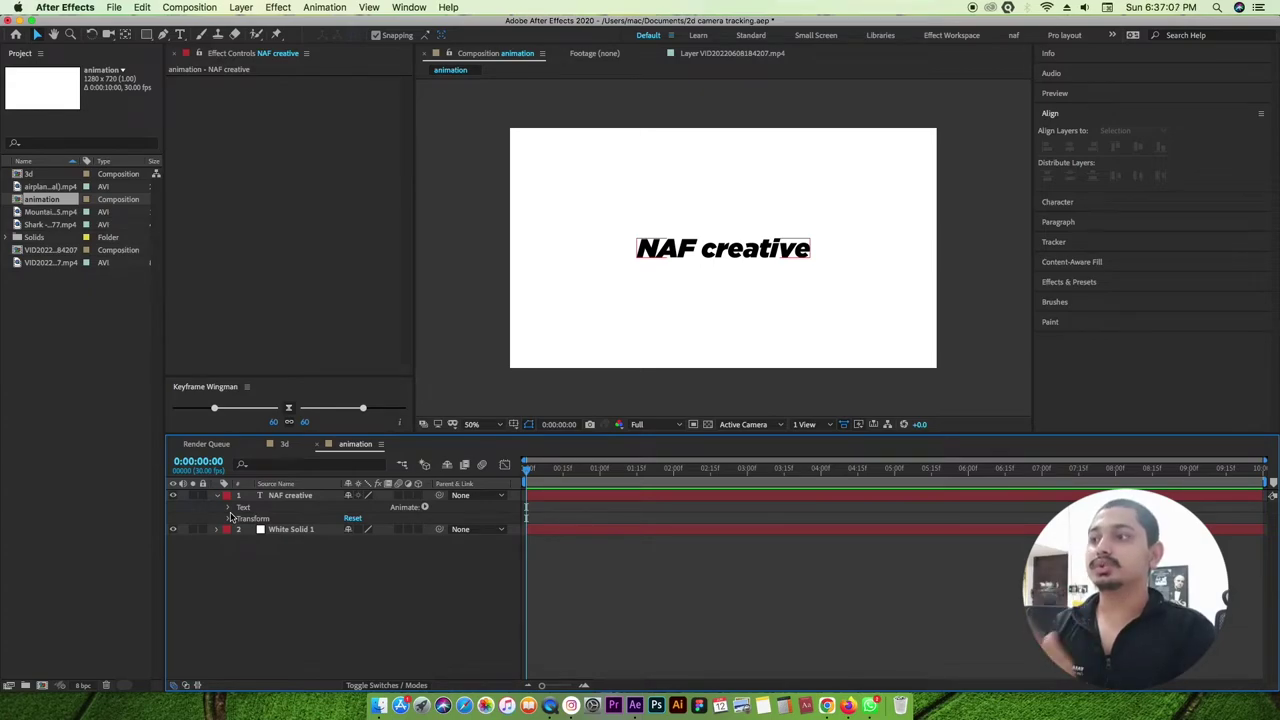
# Inspect White Solid 1's transform properties, then collapse the layer.
pyautogui.click(270, 531)
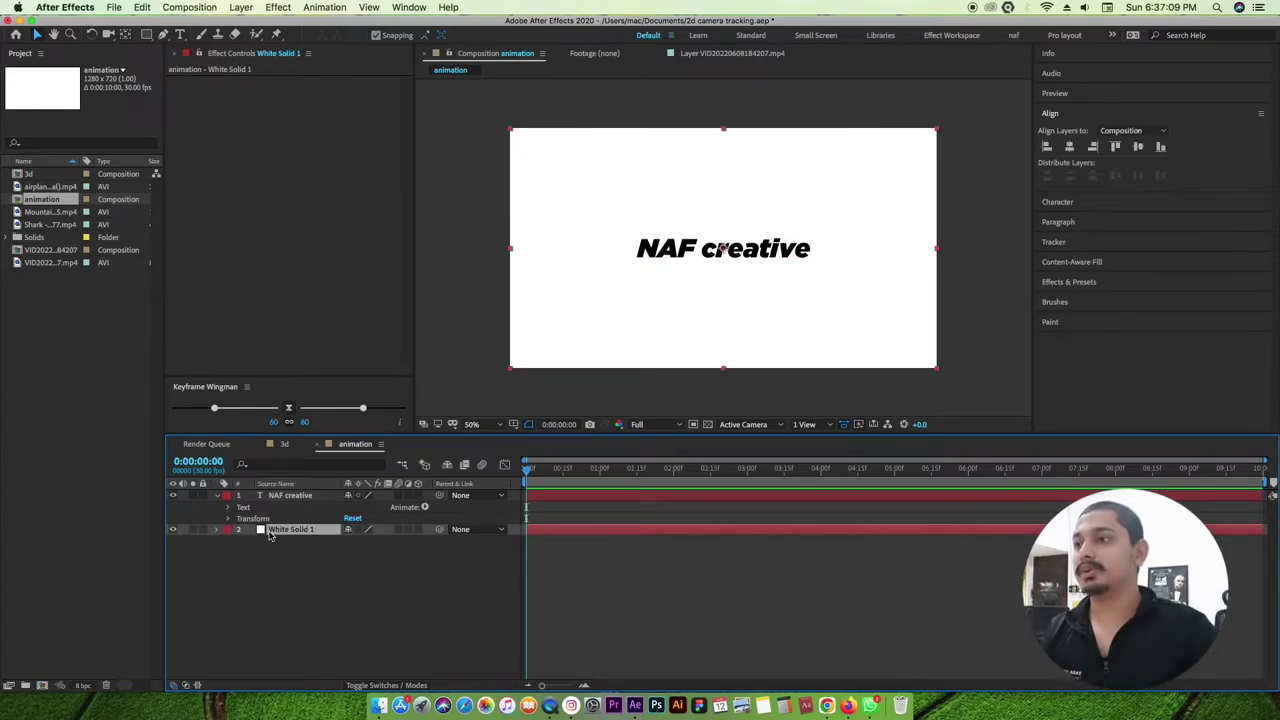
pyautogui.click(217, 529)
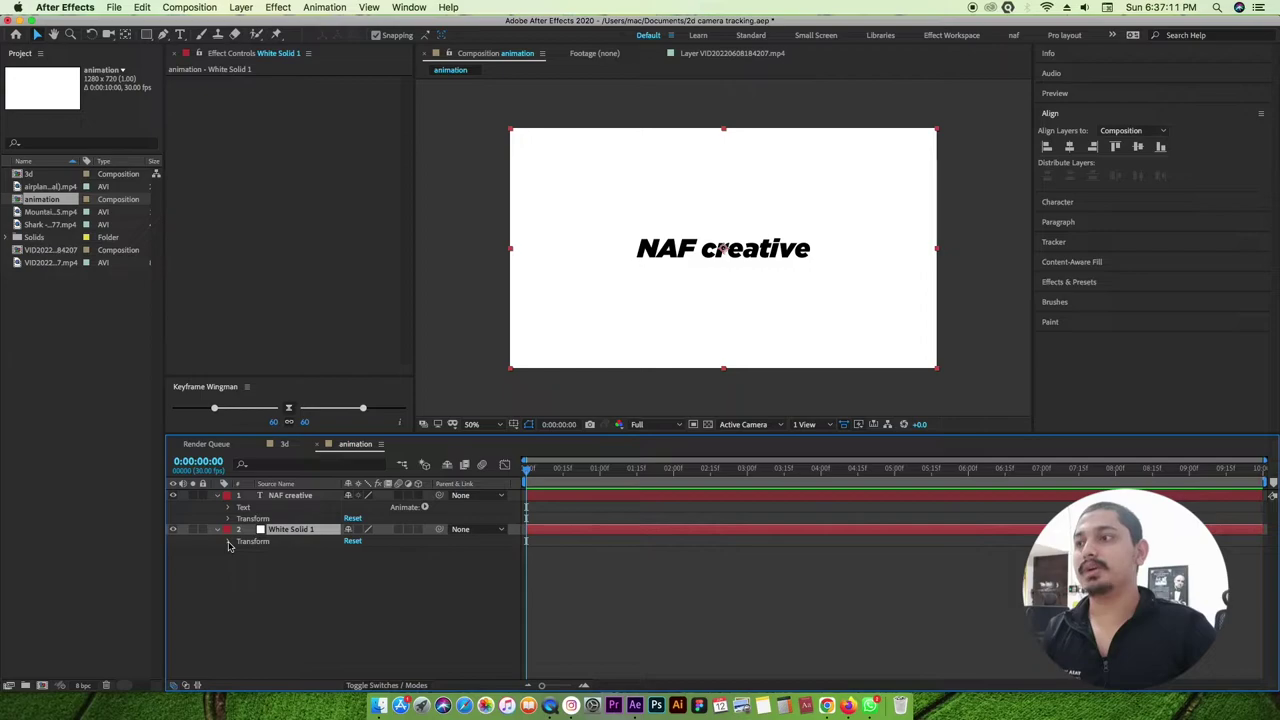
pyautogui.click(228, 542)
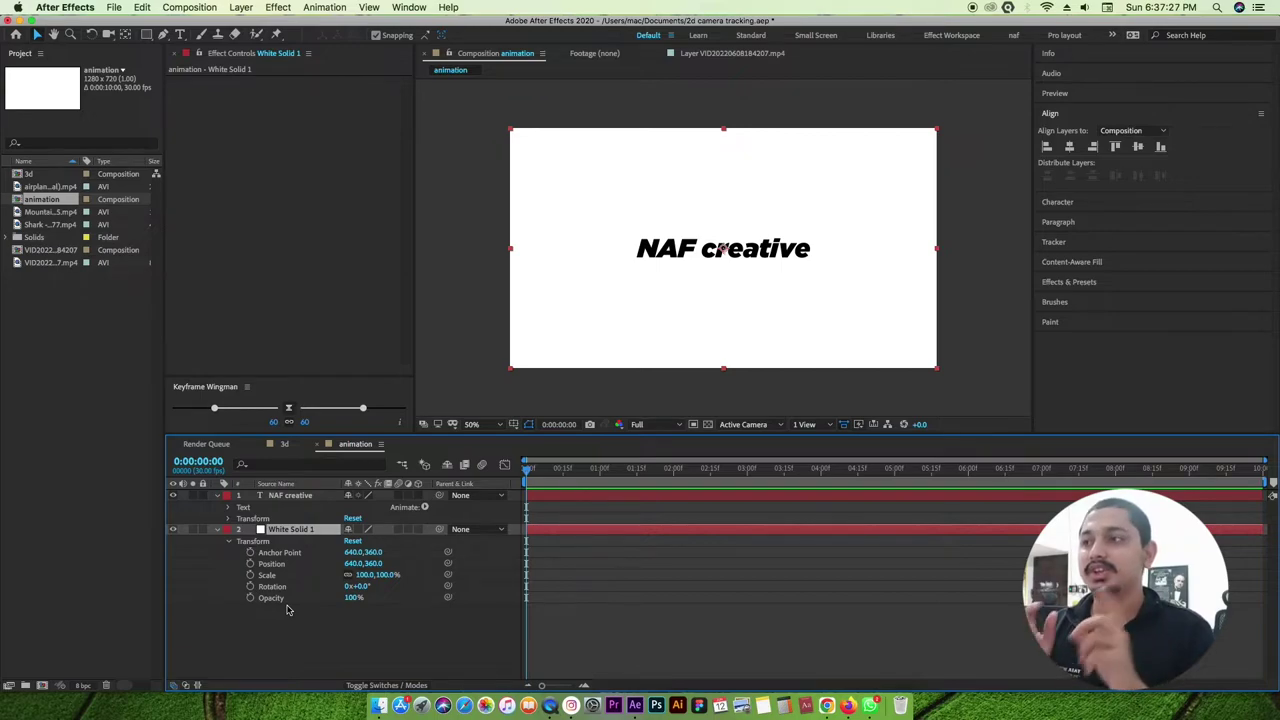
pyautogui.click(216, 529)
# Reset the text layer's Anchor Point to 0.0,0.0 after trying a Y value of 26.
pyautogui.click(228, 519)
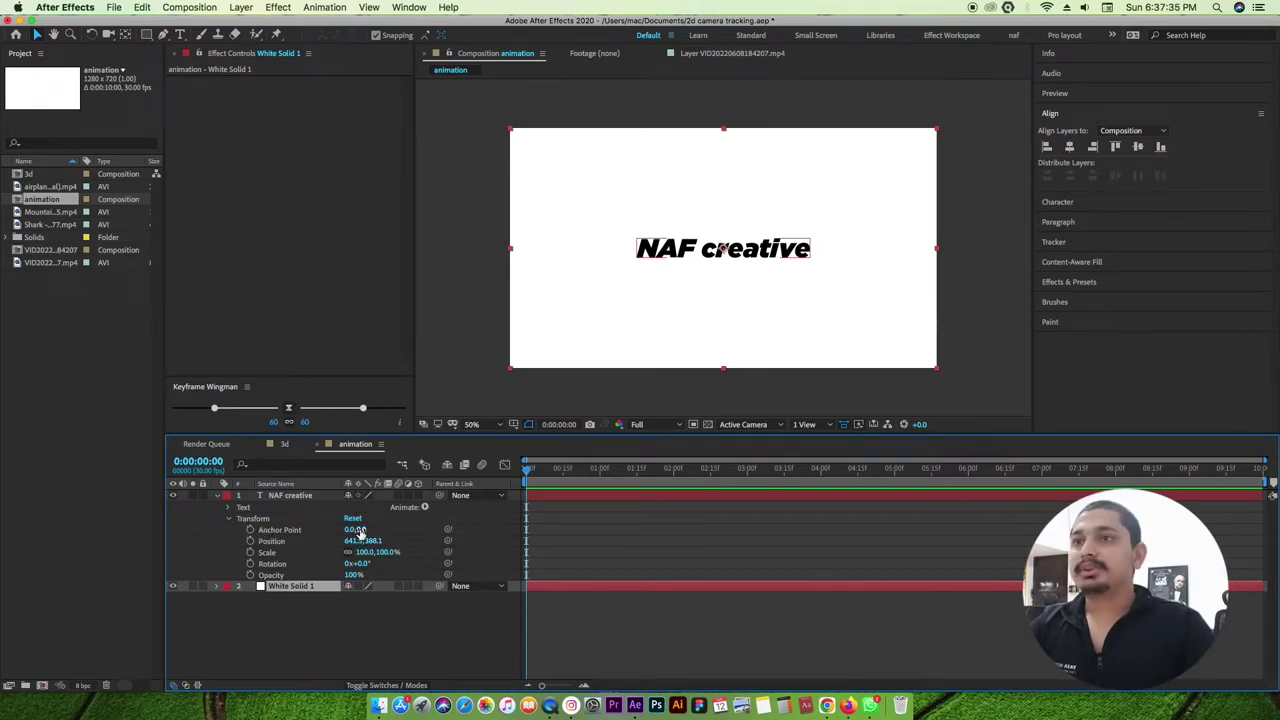
pyautogui.click(280, 529)
pyautogui.moveTo(360, 529); pyautogui.dragTo(375, 541)
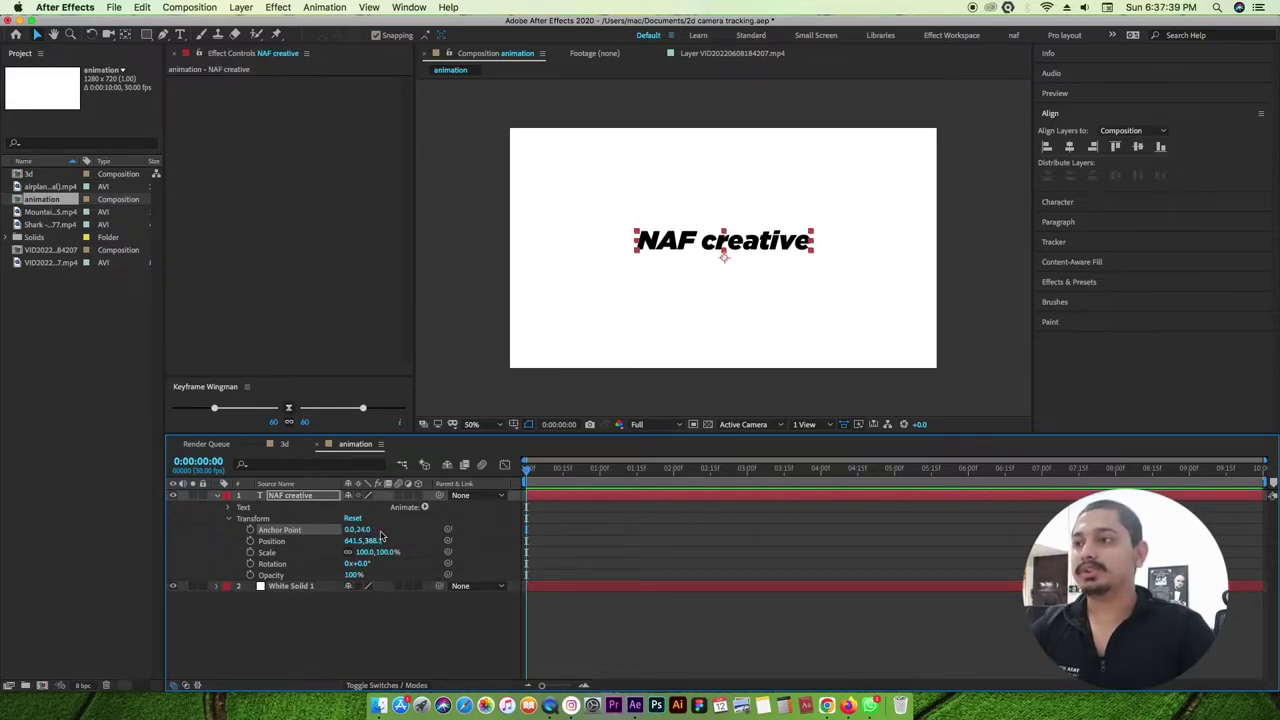
pyautogui.moveTo(360, 529)
pyautogui.mouseDown()
pyautogui.moveTo(316, 530)
pyautogui.moveTo(409, 530)
pyautogui.mouseUp()
pyautogui.hotkey('ctrl', 'Down')
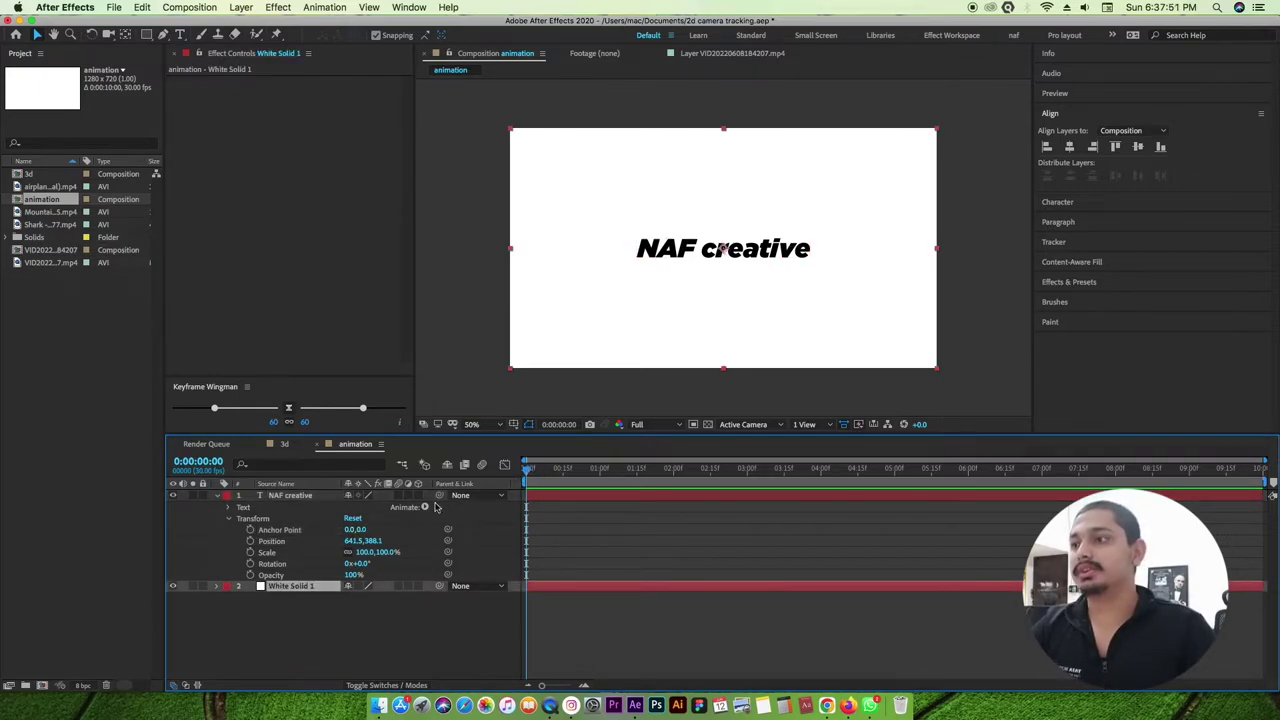
# Keyframe the Anchor Point at 0,0 at the start and 0,105 at two seconds, then preview.
pyautogui.click(250, 530)
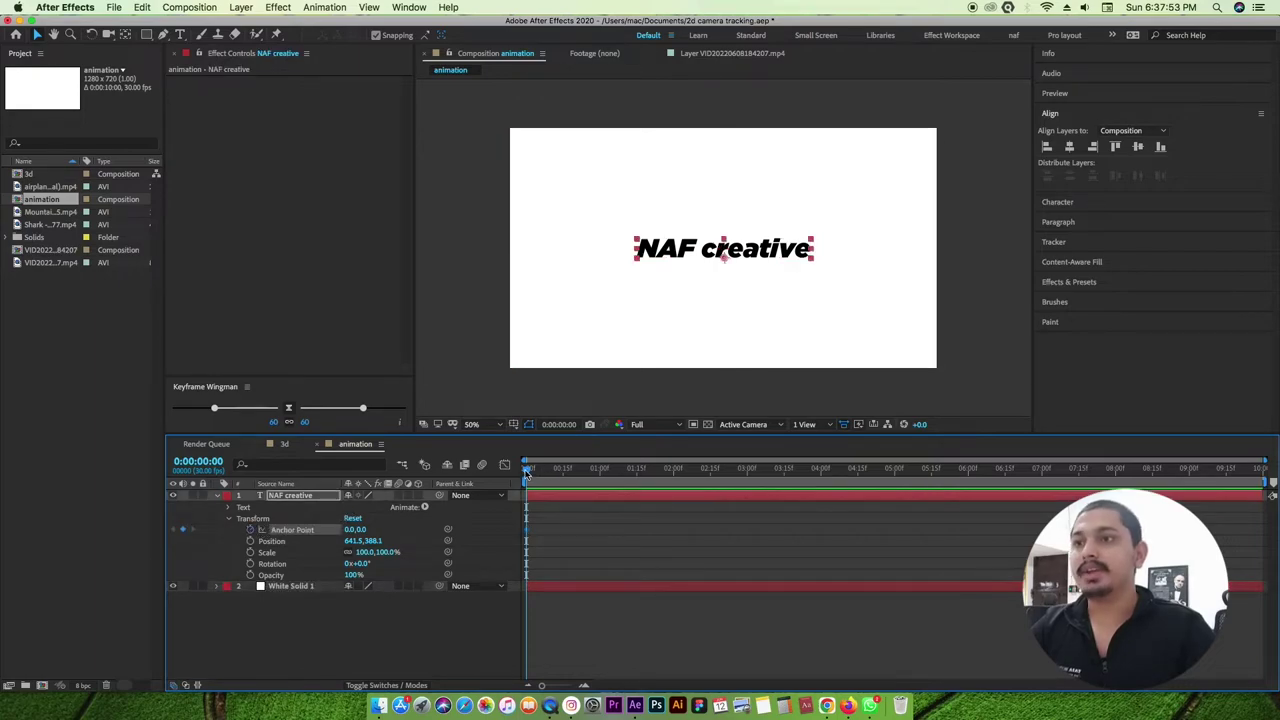
pyautogui.moveTo(527, 468); pyautogui.dragTo(675, 480)
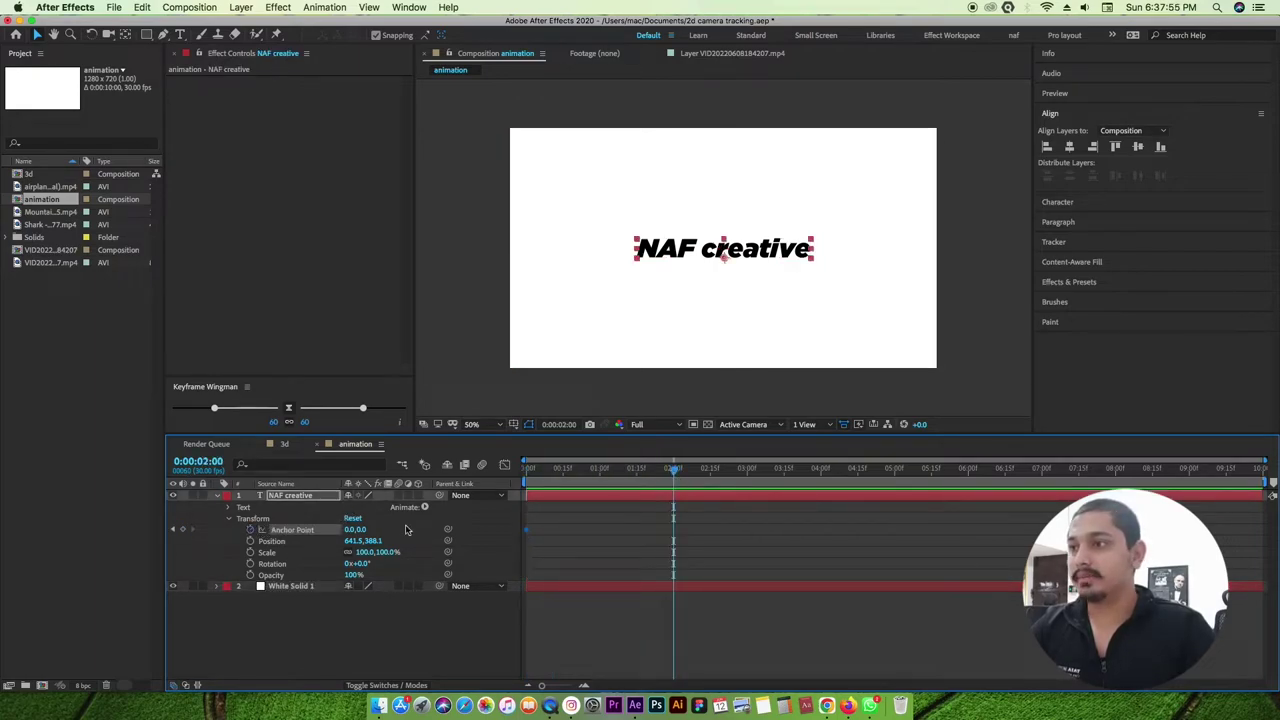
pyautogui.moveTo(366, 531); pyautogui.dragTo(400, 531)
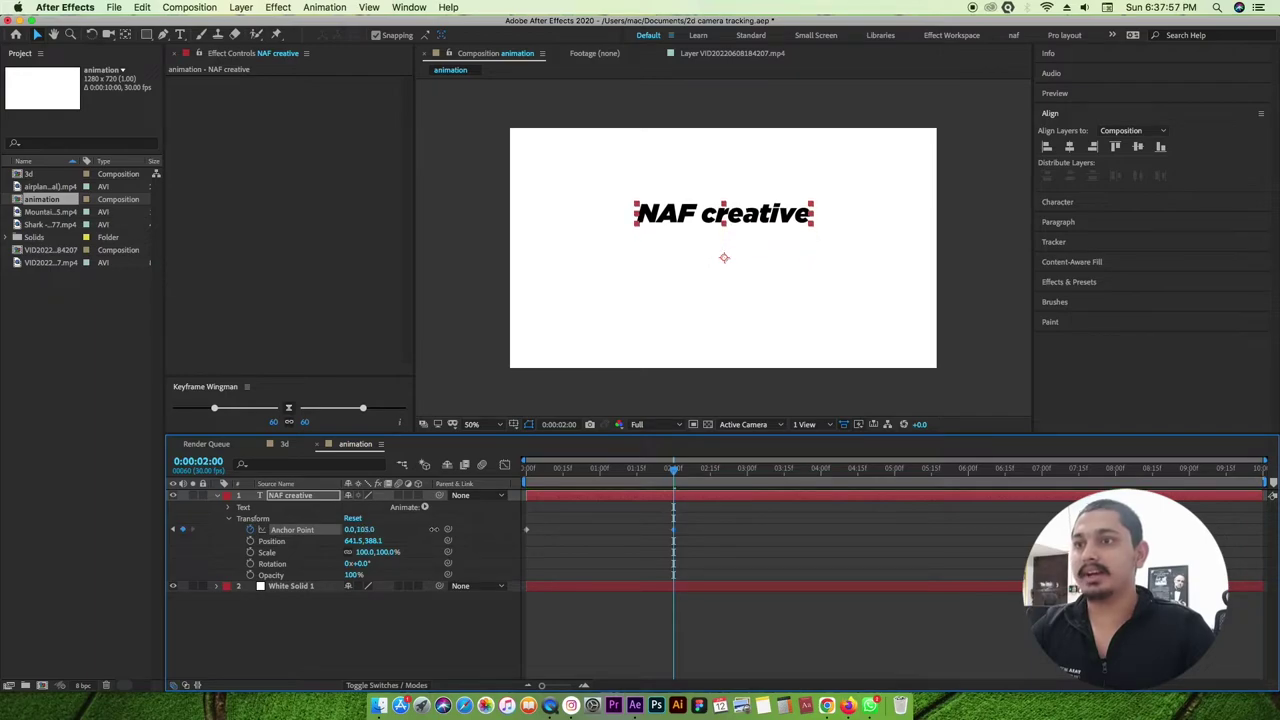
pyautogui.press('Home')
pyautogui.press('space')
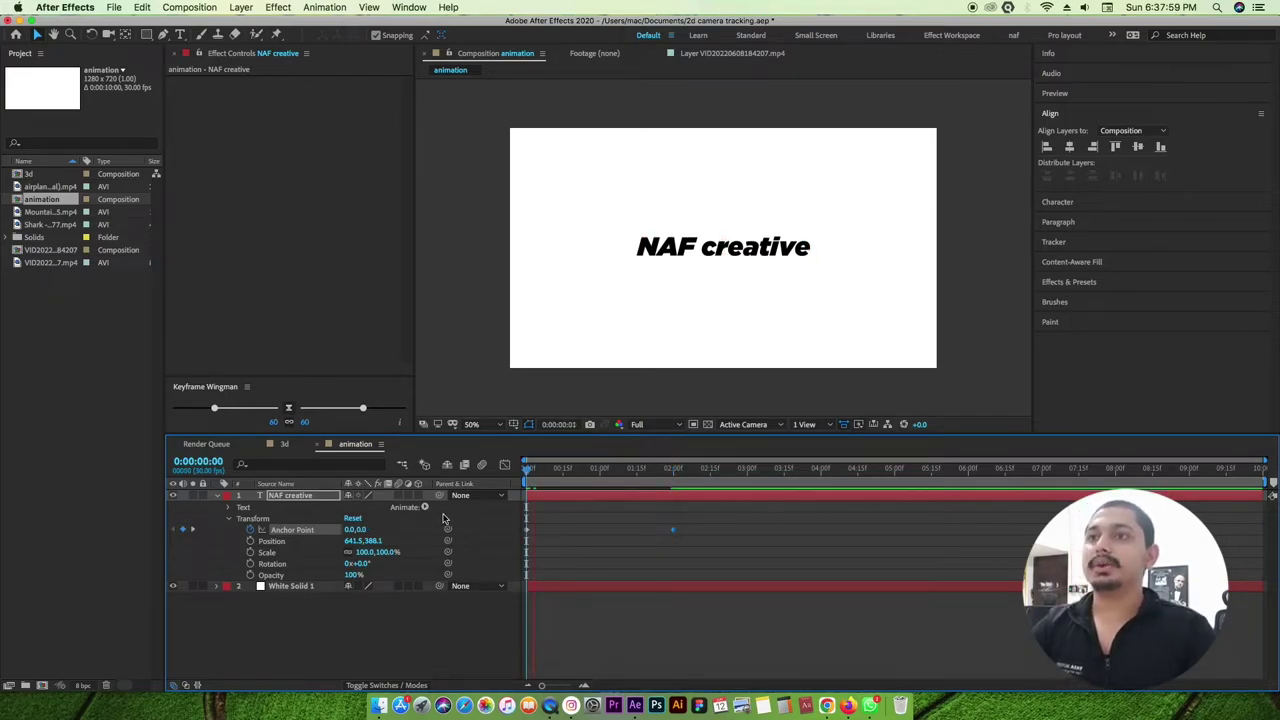
pyautogui.press('space')
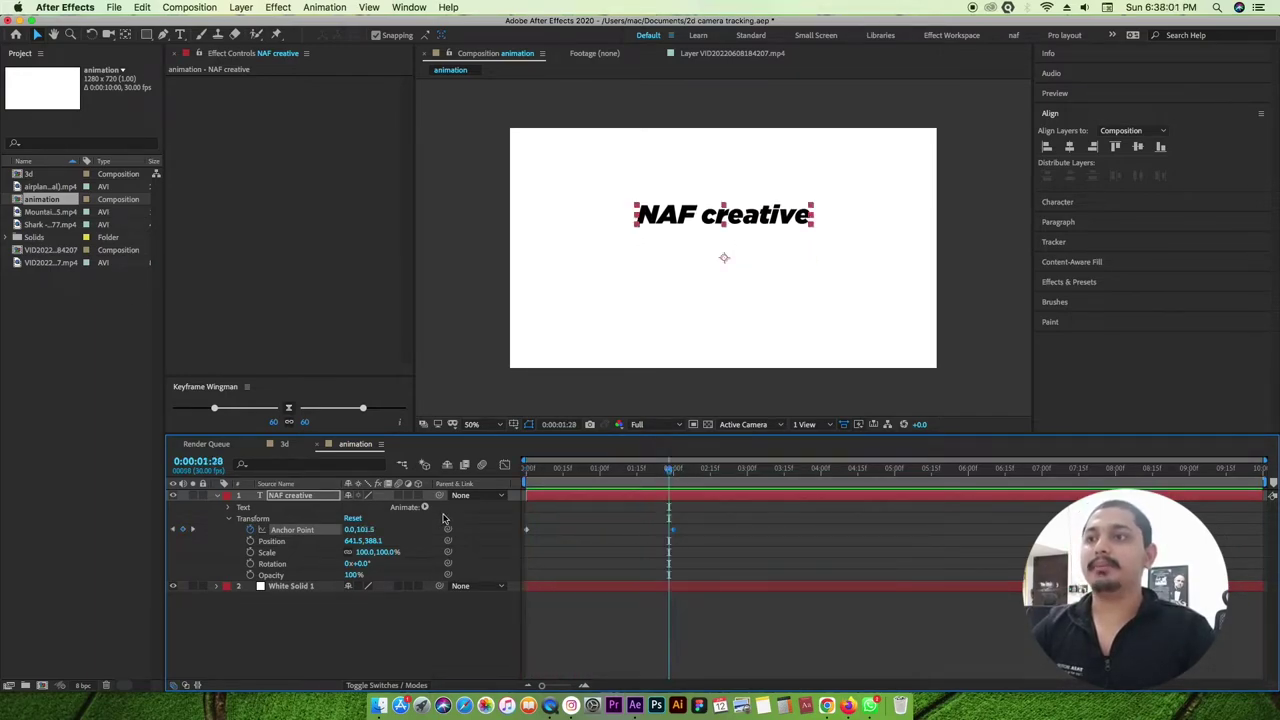
# Apply Easy Ease to both Anchor Point keyframes and preview the eased motion.
pyautogui.click(677, 467)
pyautogui.moveTo(718, 510)
pyautogui.mouseDown()
pyautogui.moveTo(499, 570)
pyautogui.moveTo(521, 556)
pyautogui.mouseUp()
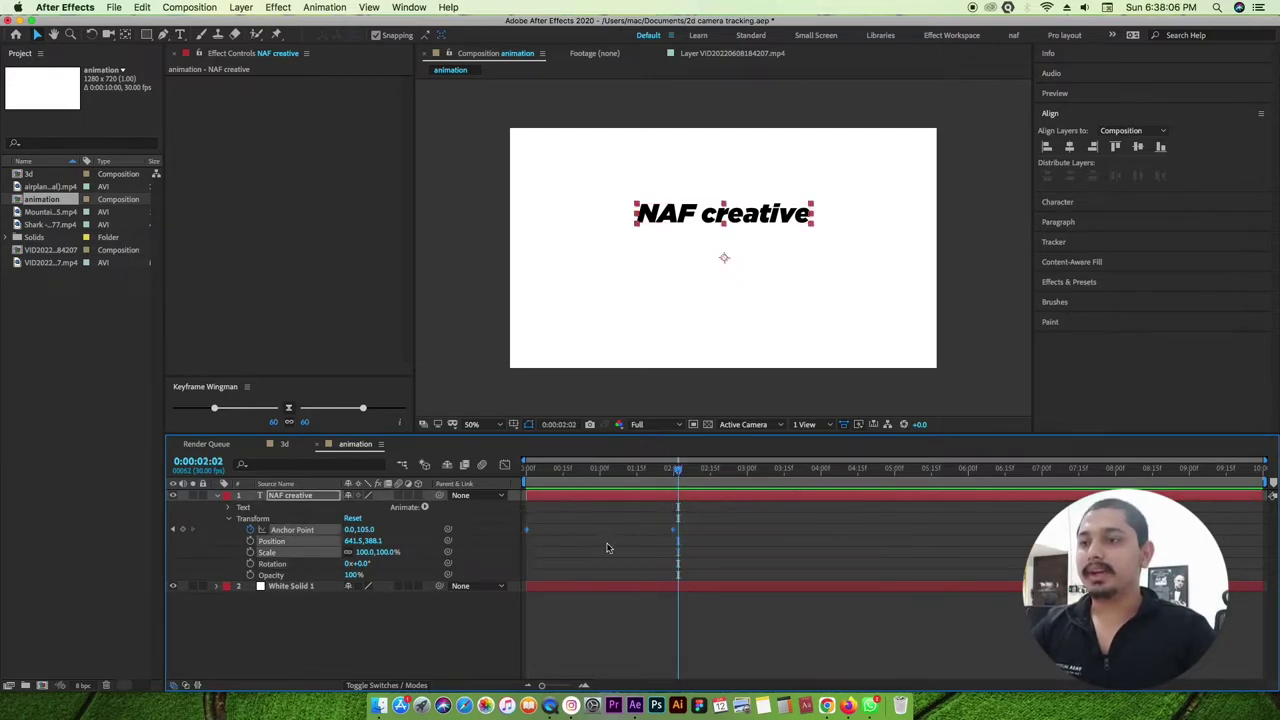
pyautogui.rightClick(676, 536)
pyautogui.moveTo(762, 680)
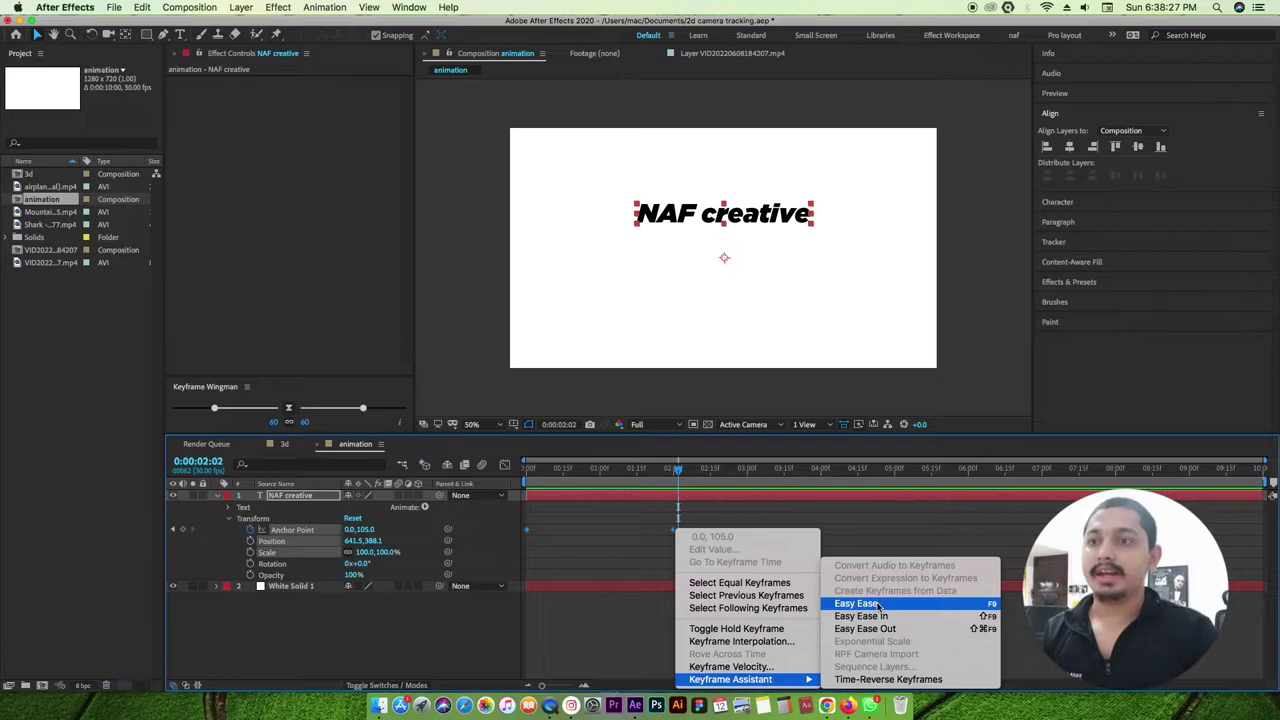
pyautogui.click(877, 606)
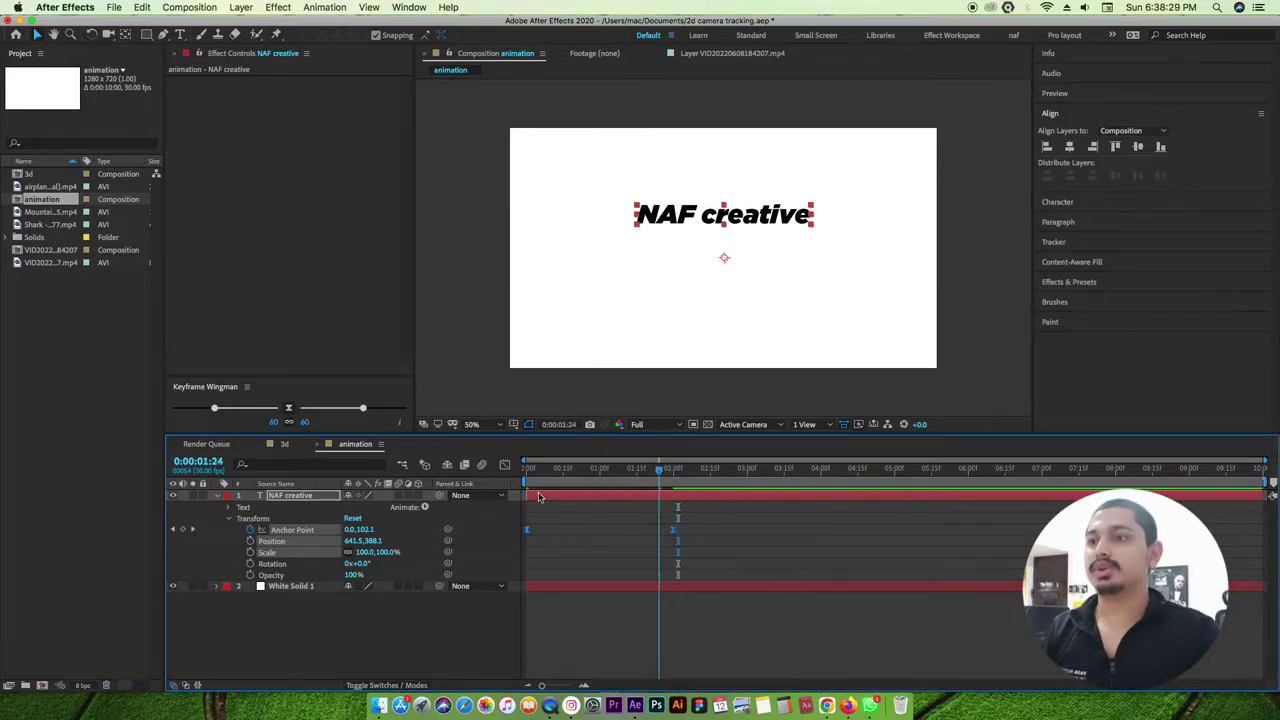
pyautogui.press('Home')
pyautogui.press('space')
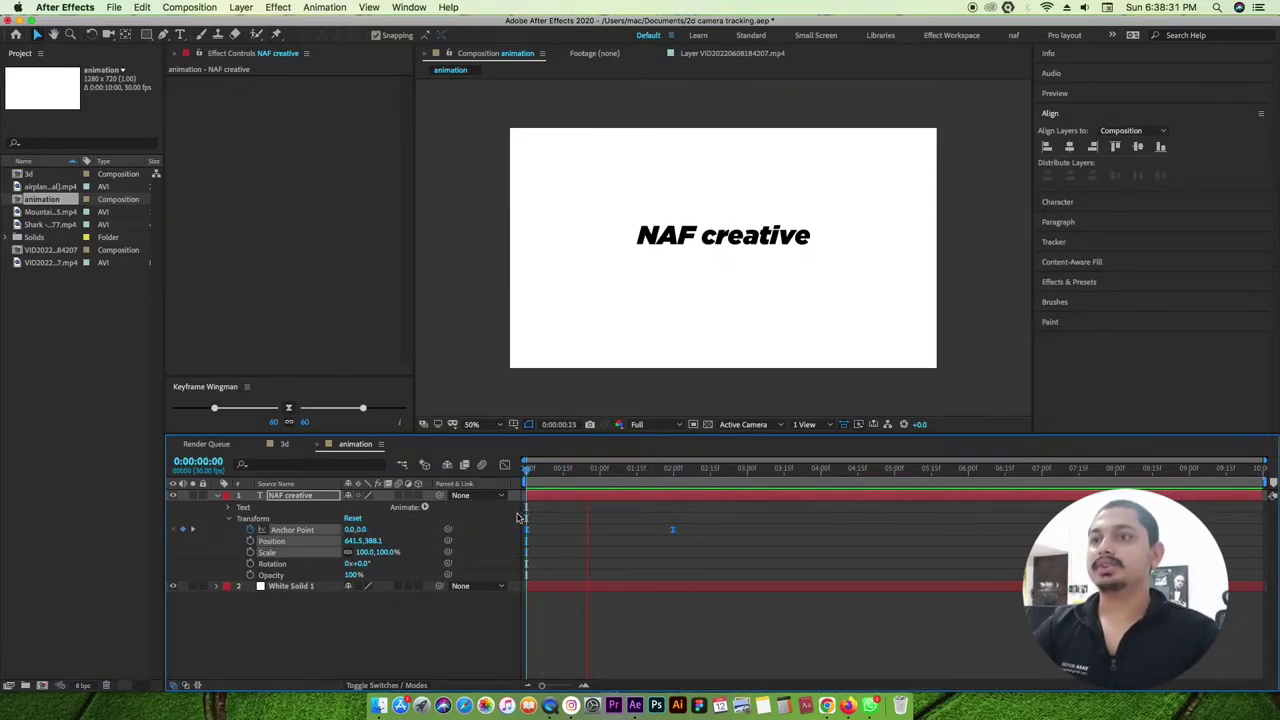
pyautogui.click(597, 495)
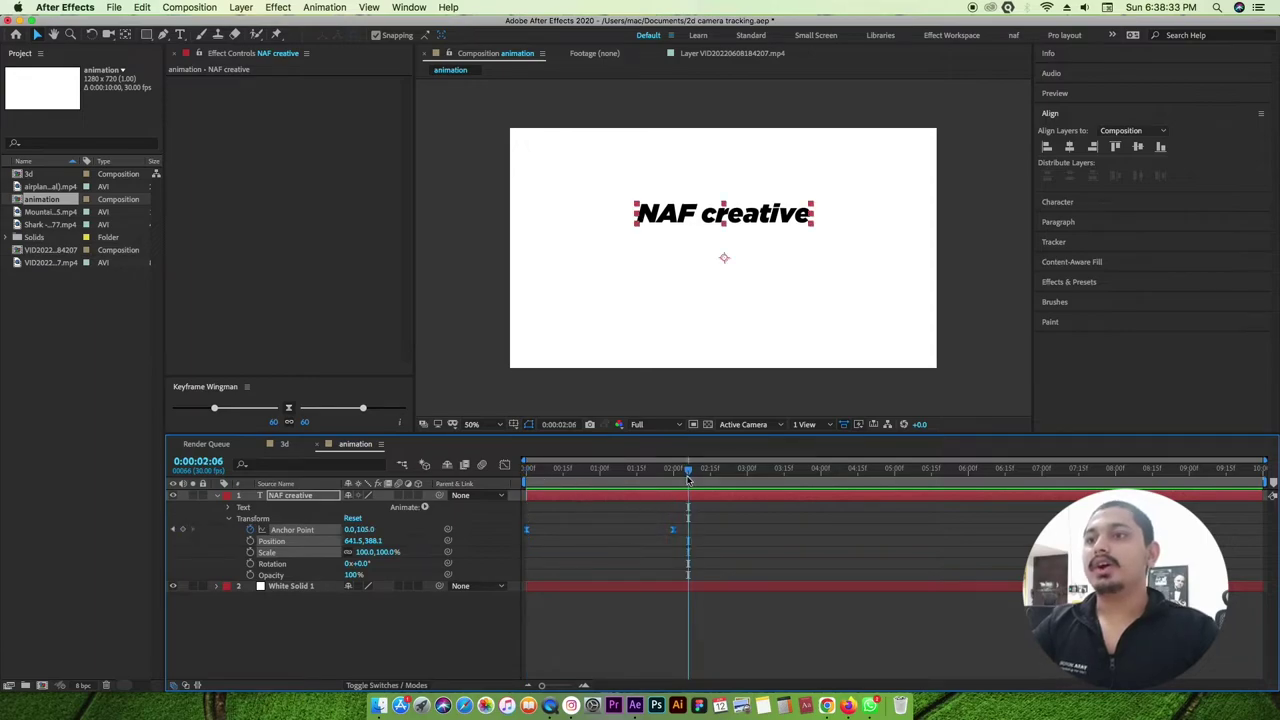
pyautogui.moveTo(688, 480); pyautogui.dragTo(513, 499)
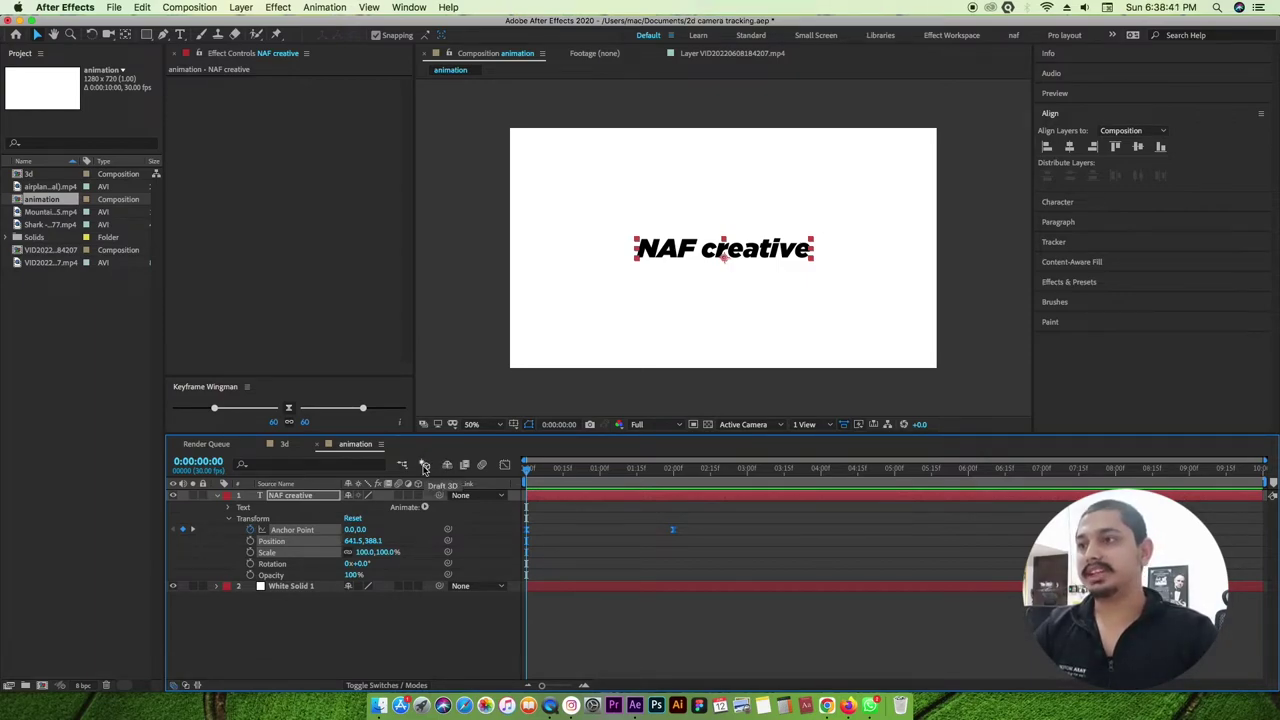
# Enable comp and layer motion blur for 'NAF creative', trying the 3D and adjustment switches before reverting to 2D.
pyautogui.click(425, 466)
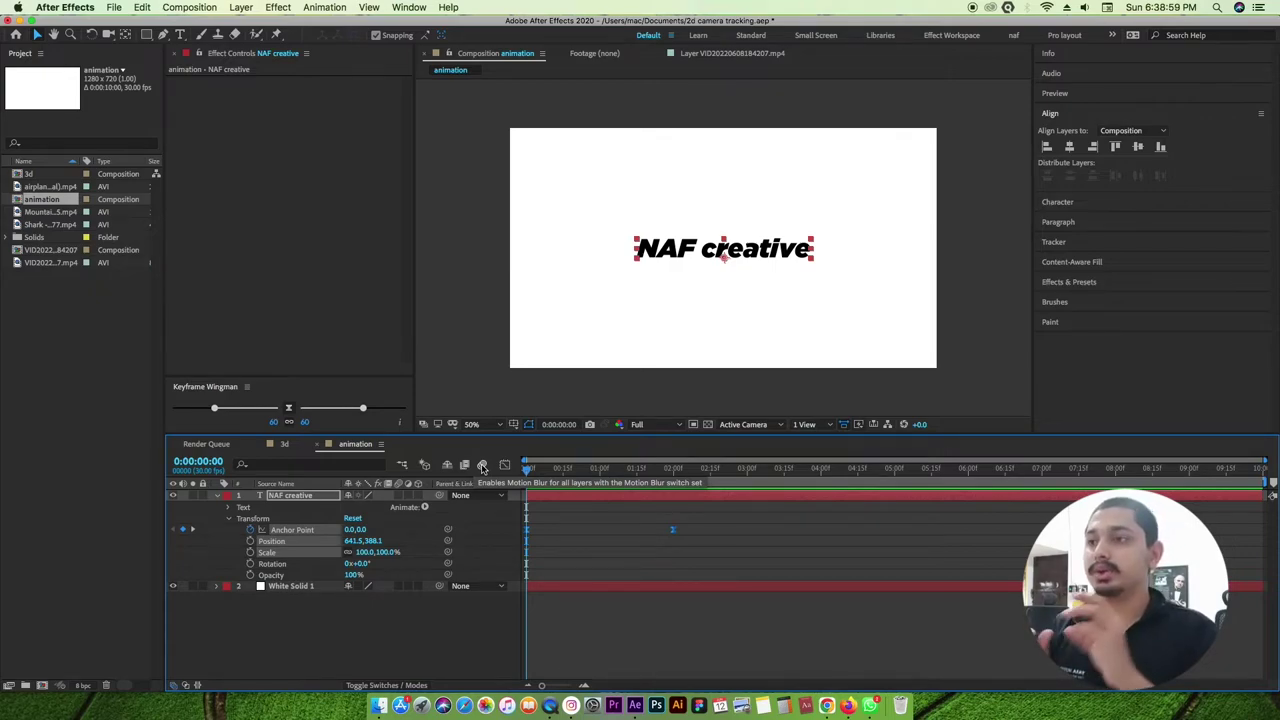
pyautogui.click(482, 466)
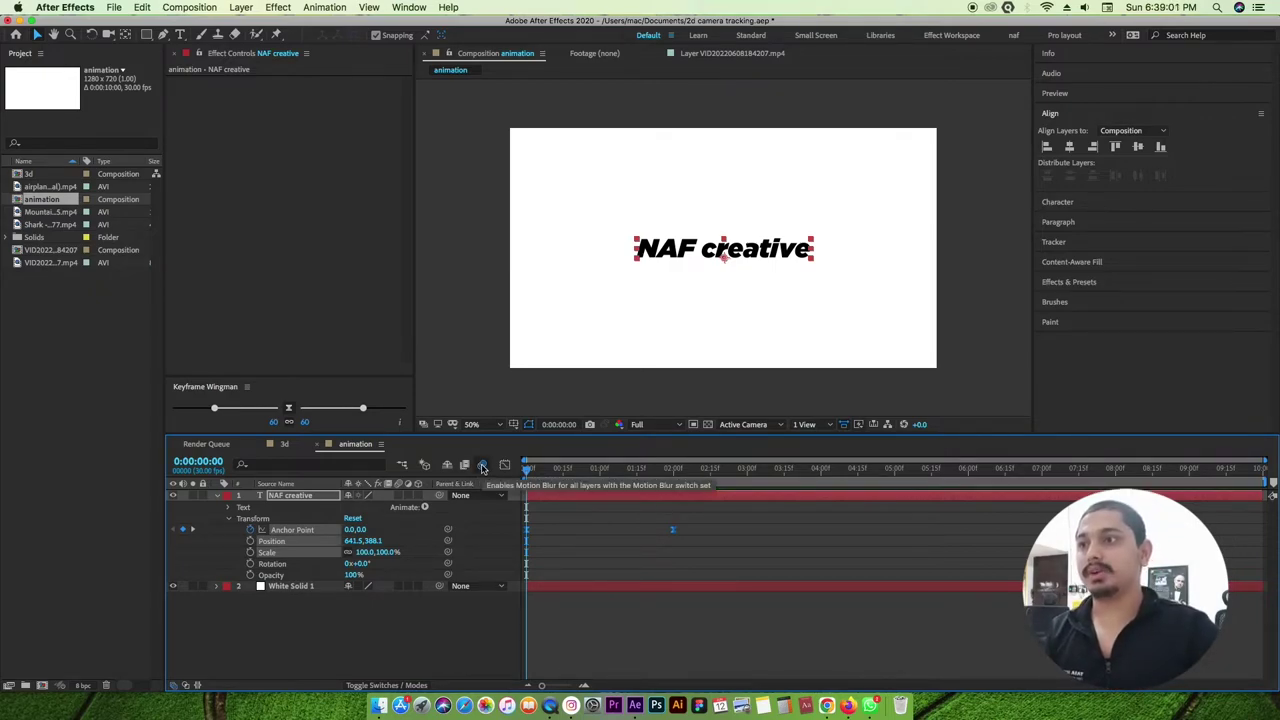
pyautogui.click(398, 496)
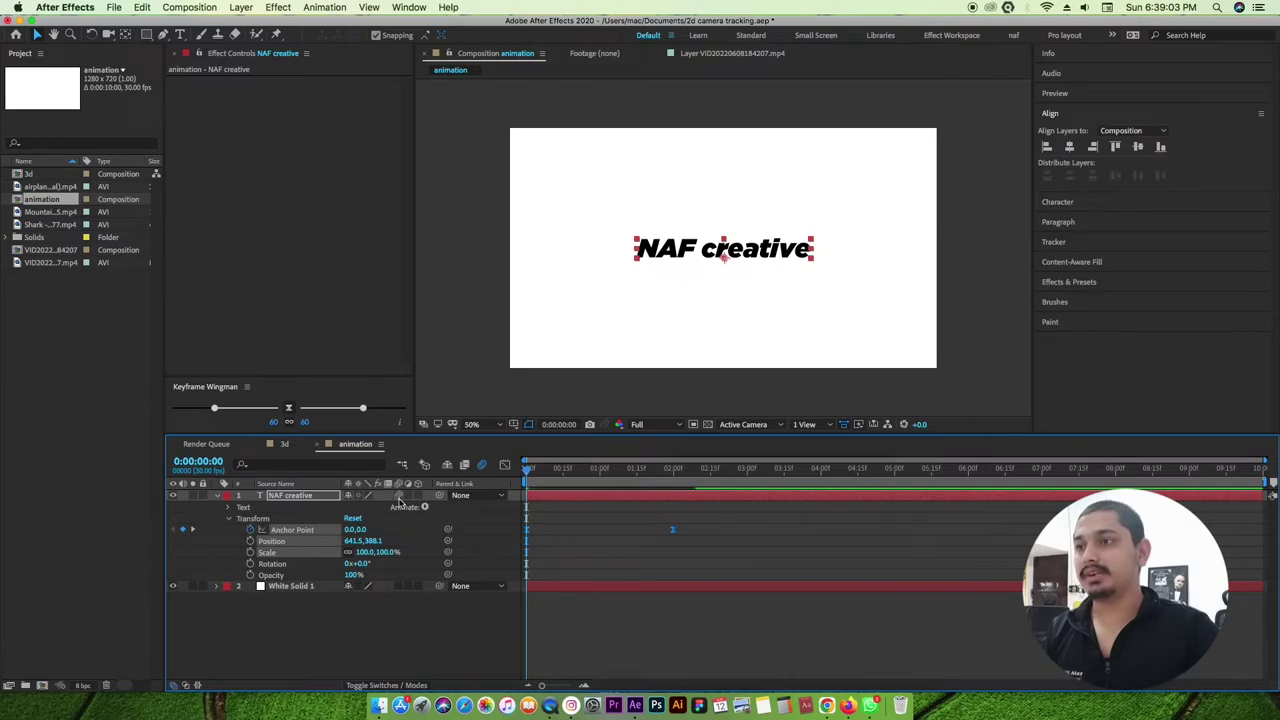
pyautogui.click(420, 496)
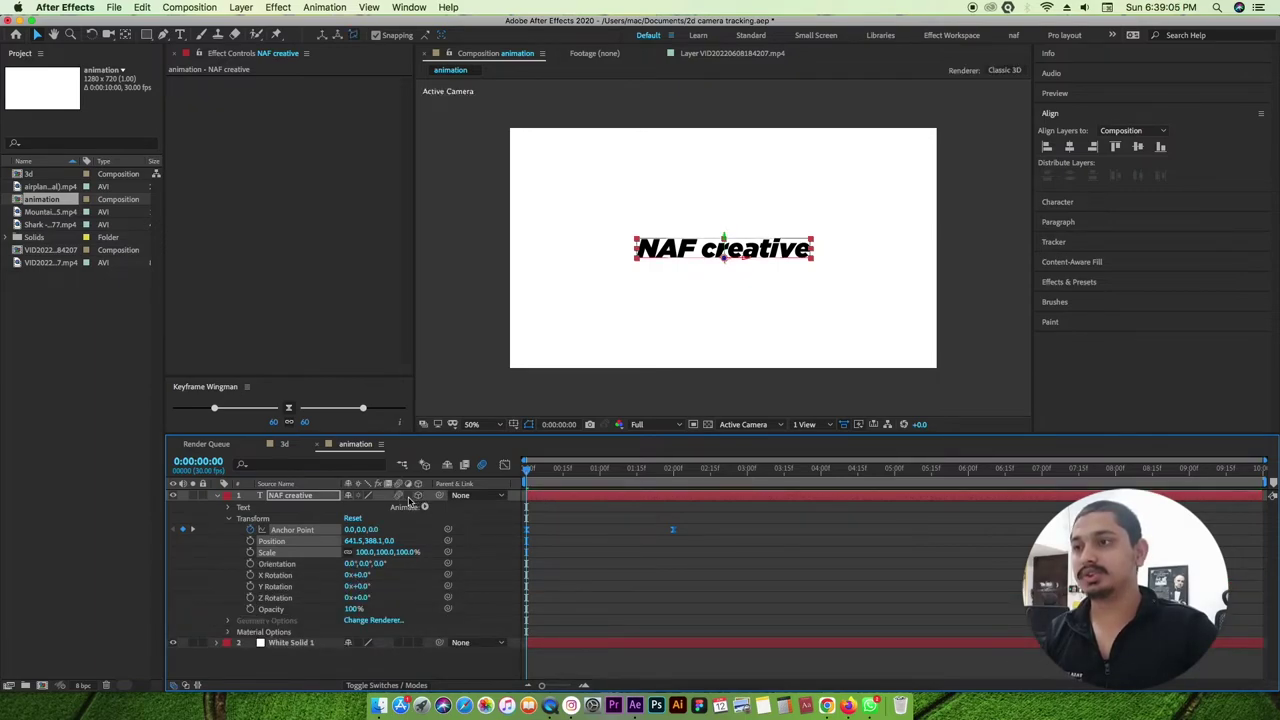
pyautogui.click(408, 496)
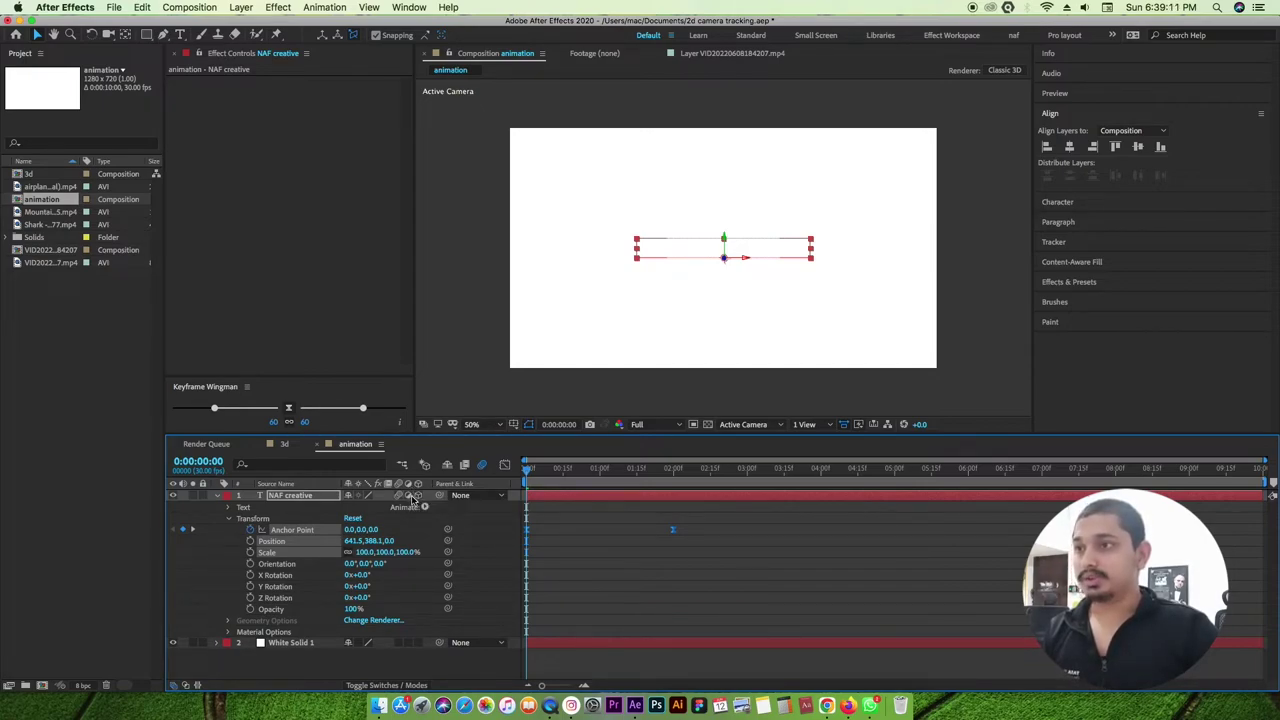
pyautogui.click(409, 496)
pyautogui.click(419, 496)
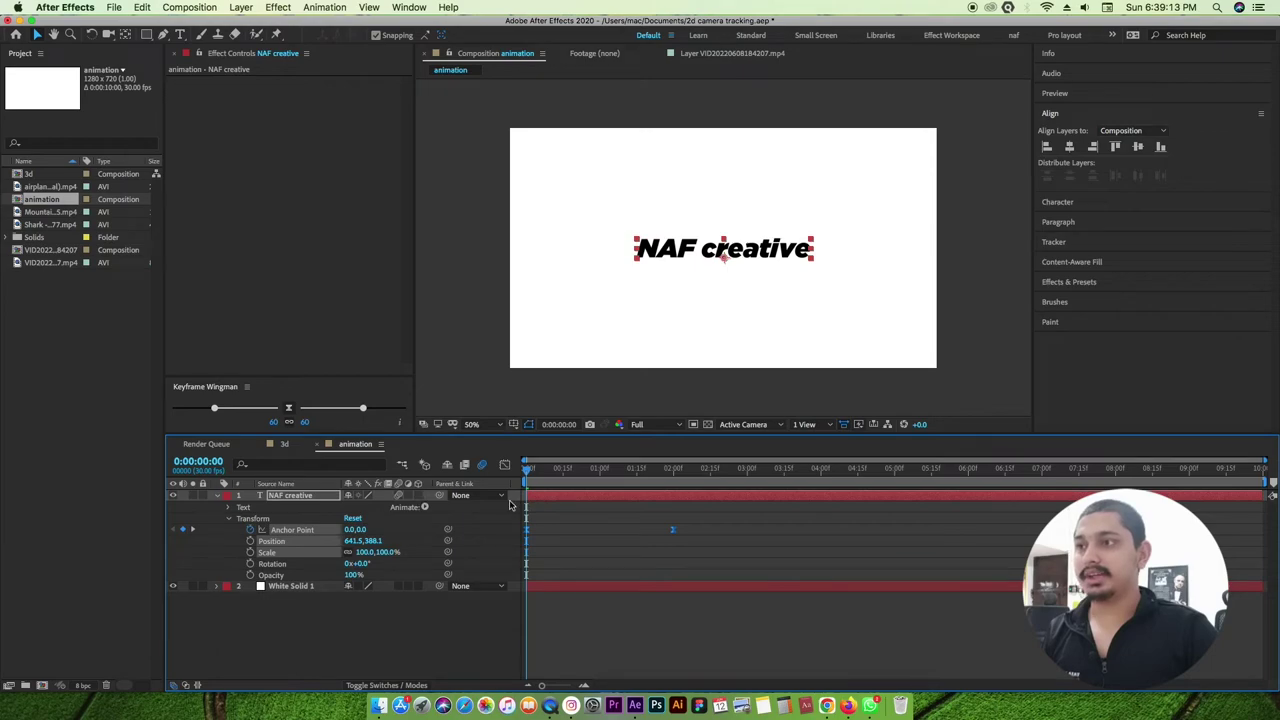
pyautogui.moveTo(526, 470); pyautogui.dragTo(634, 470)
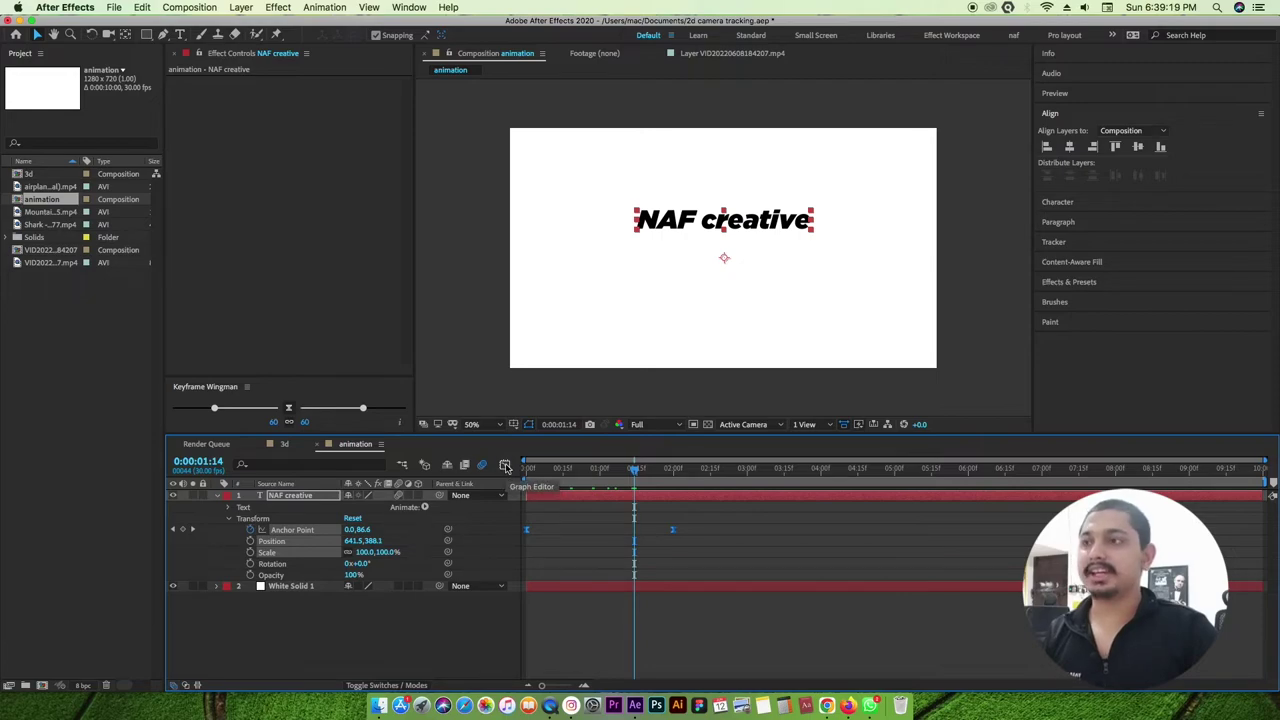
# Show only the Anchor Point property in the Graph Editor as a speed graph.
pyautogui.click(505, 466)
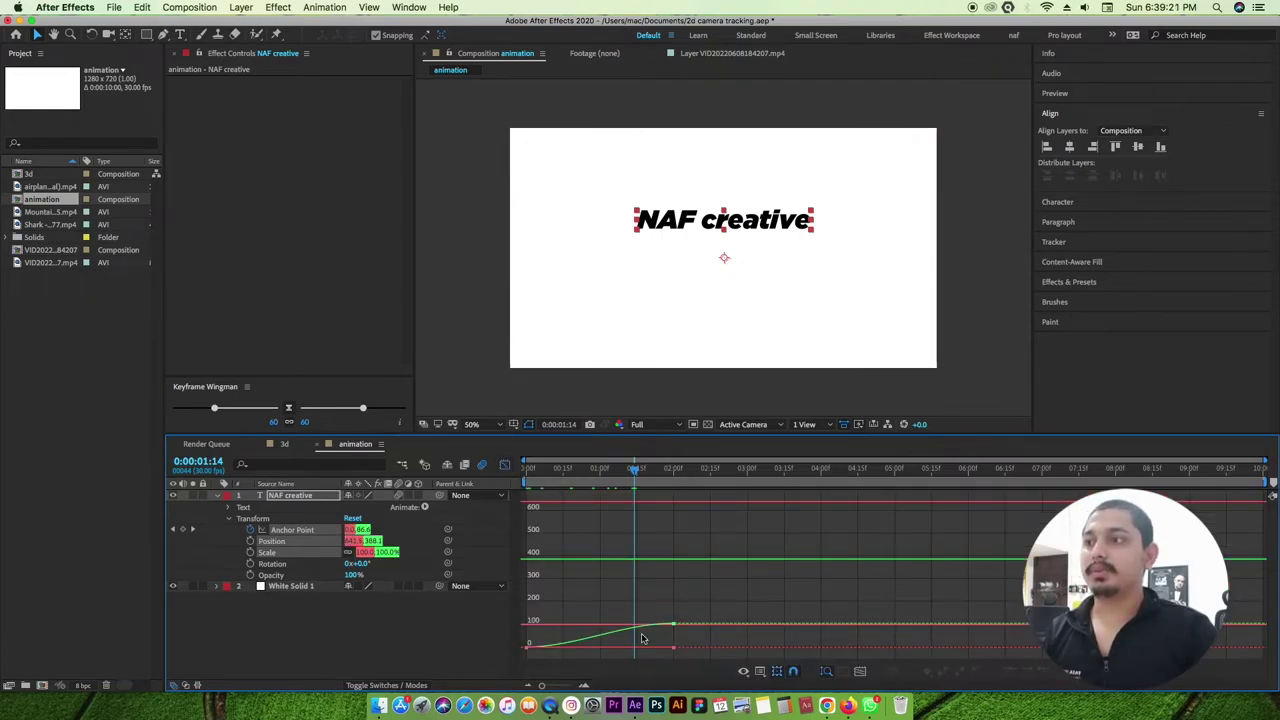
pyautogui.click(229, 518)
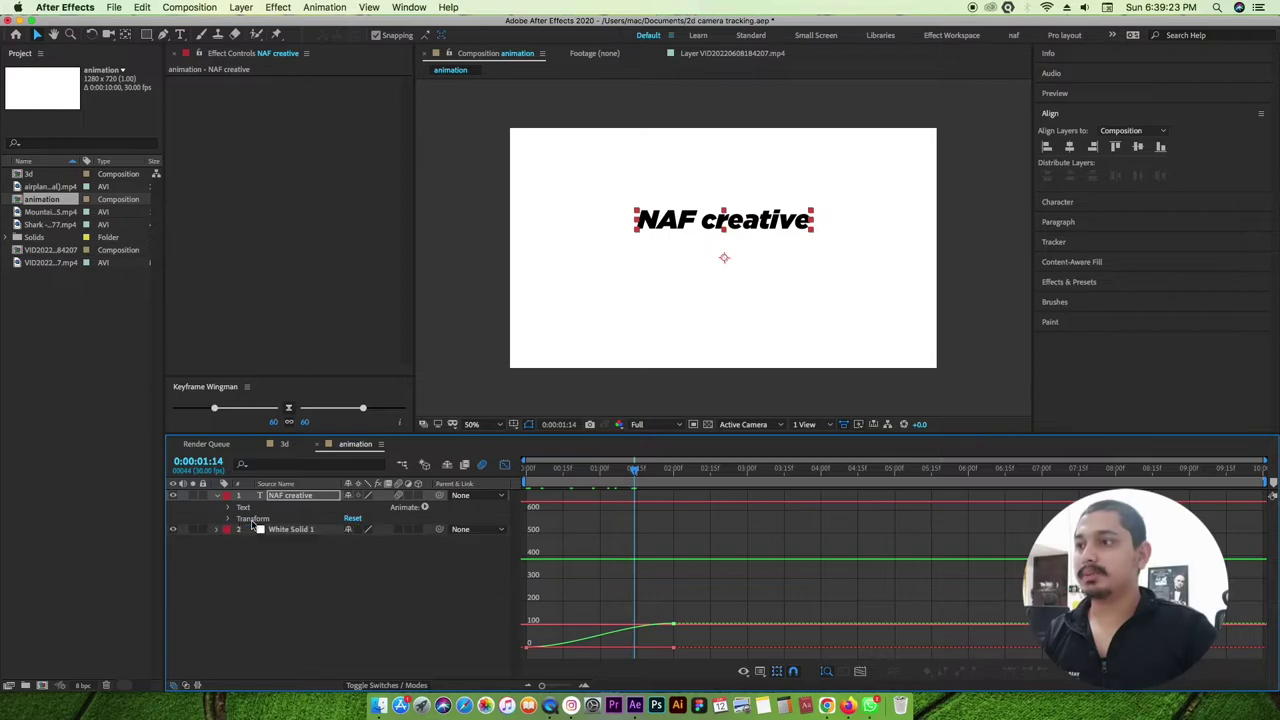
pyautogui.press('a')
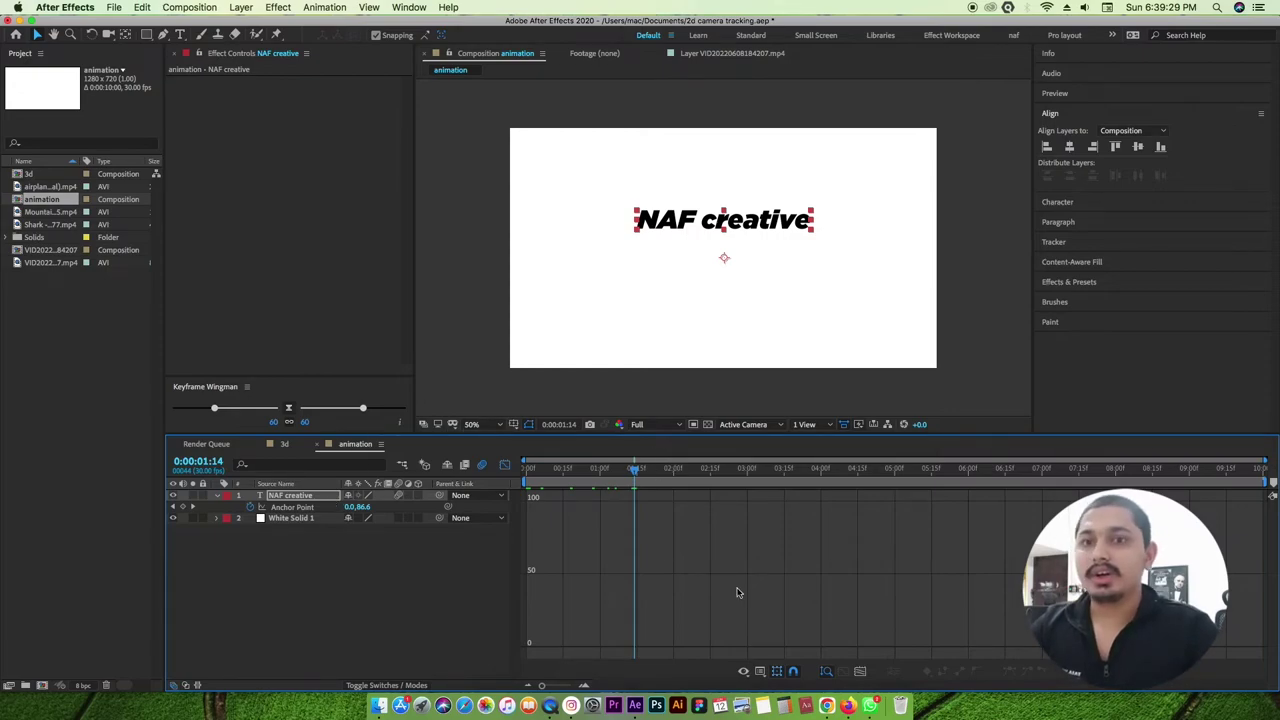
pyautogui.click(743, 671)
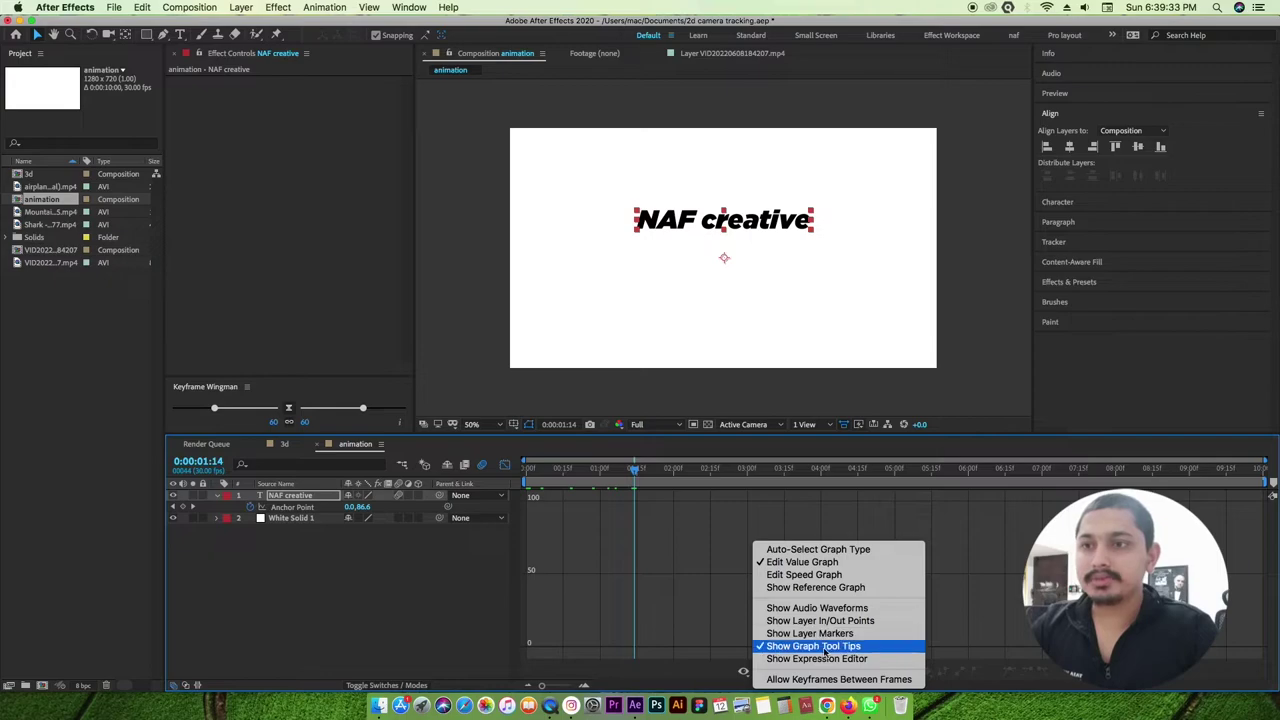
pyautogui.click(800, 577)
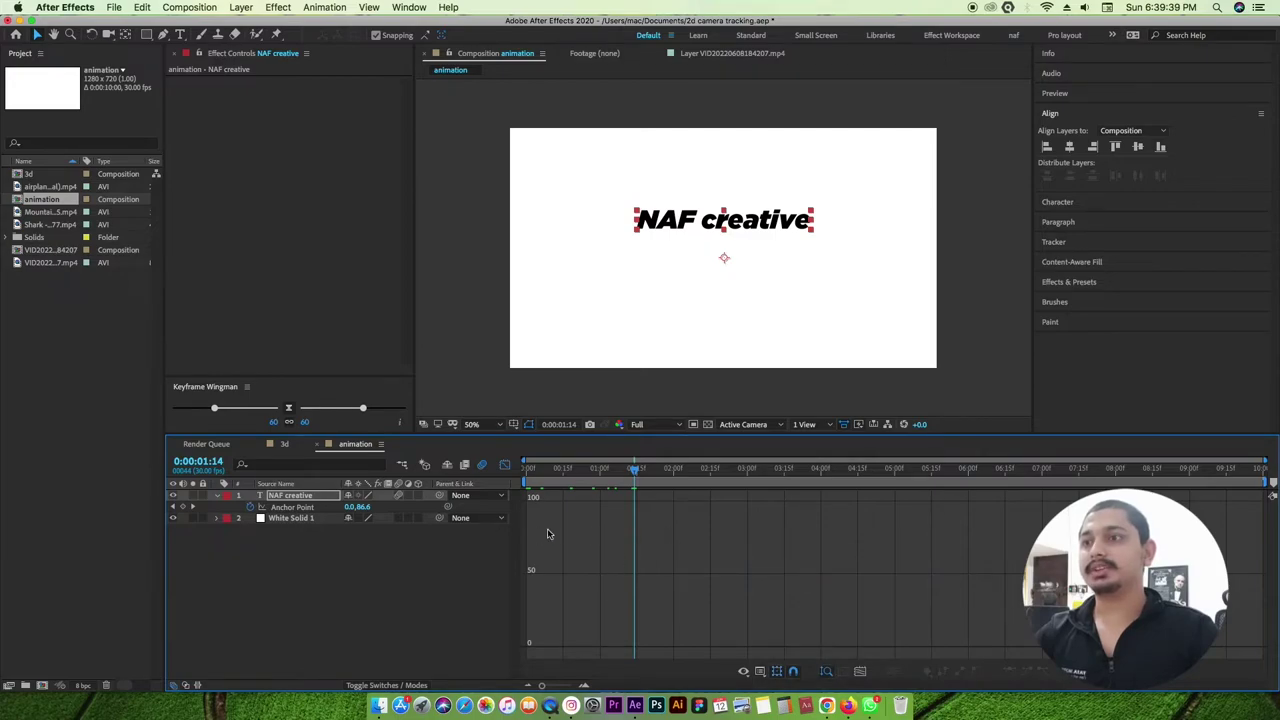
# Scrub past the animation's end and recheck the graph options, keeping the speed graph.
pyautogui.moveTo(636, 468); pyautogui.dragTo(536, 468)
pyautogui.click(755, 468)
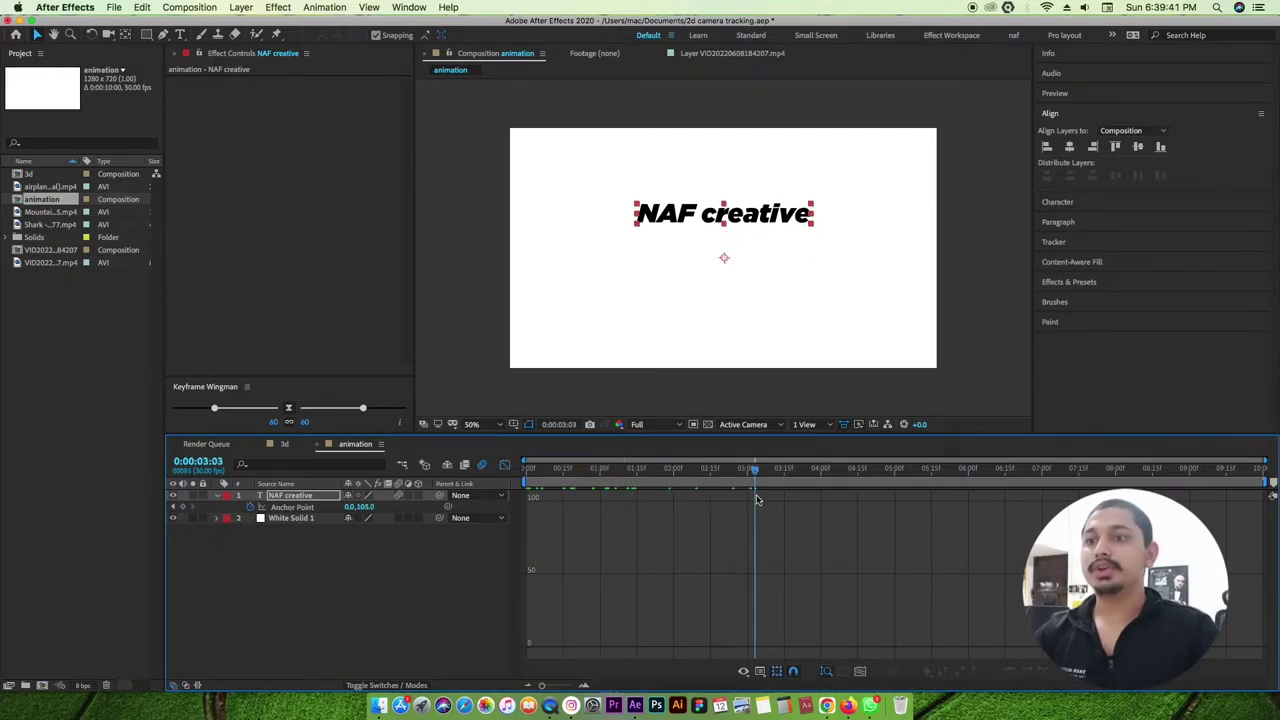
pyautogui.click(760, 673)
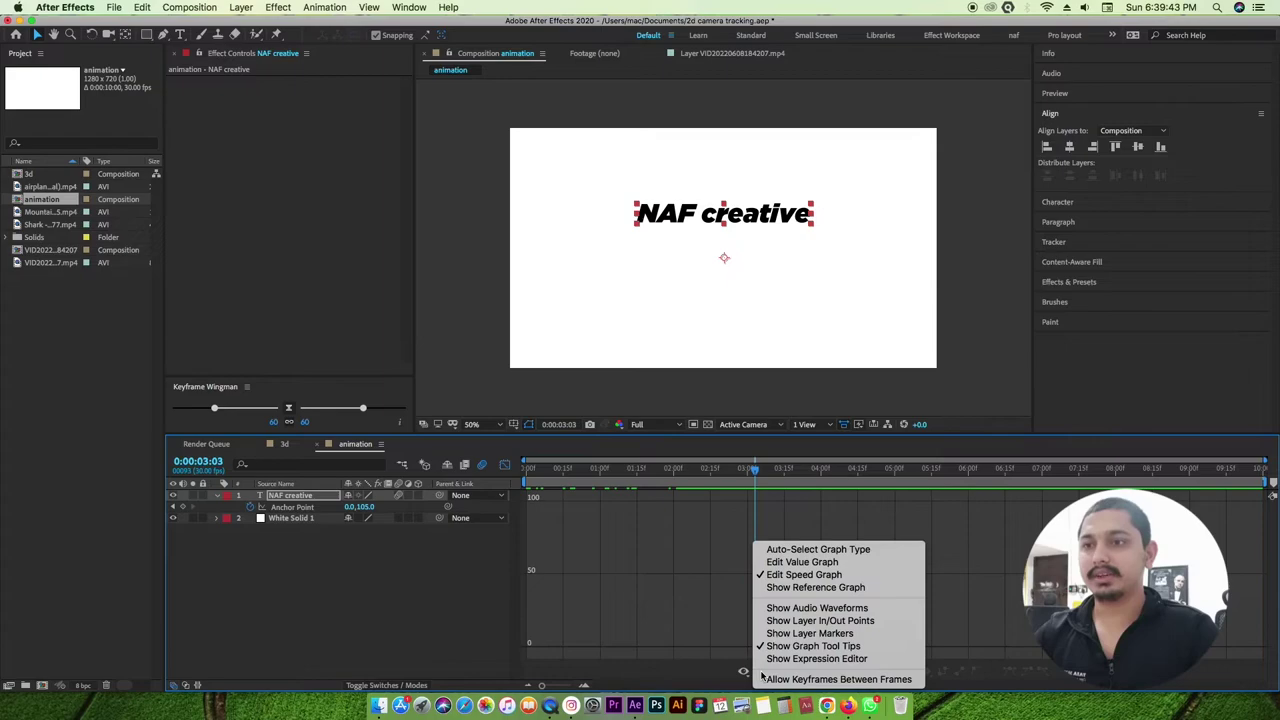
pyautogui.click(786, 577)
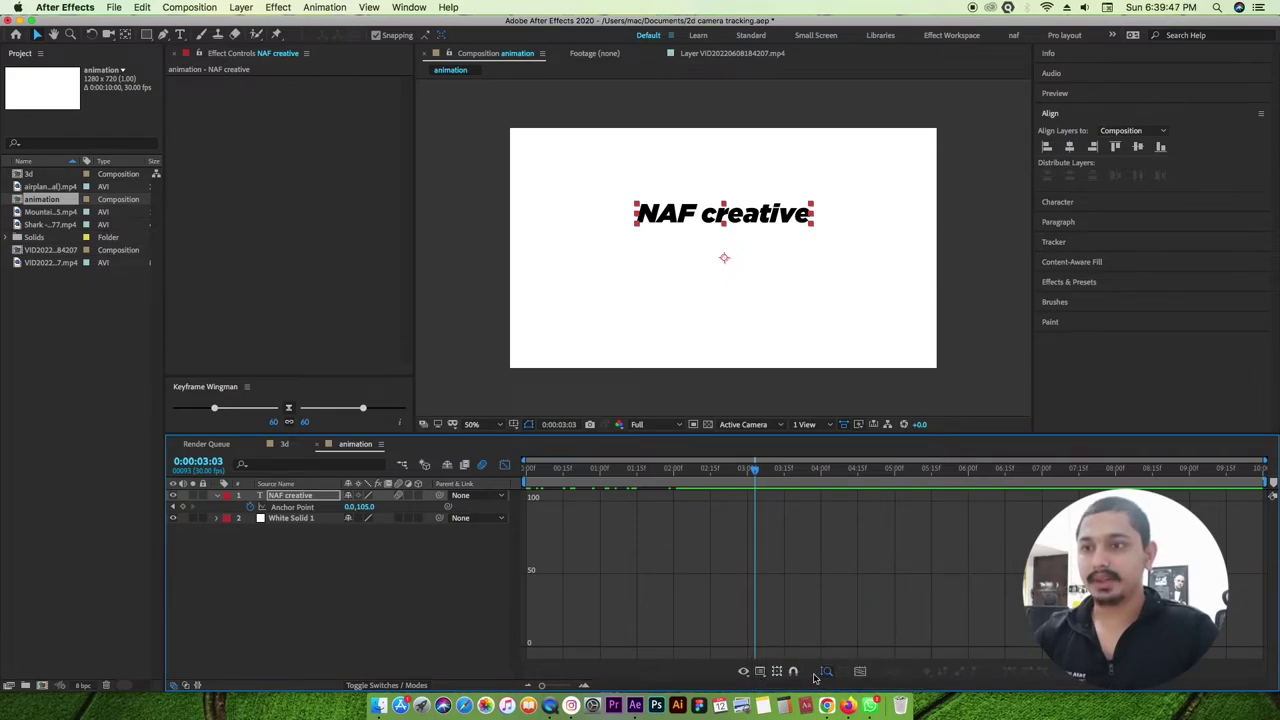
pyautogui.click(760, 673)
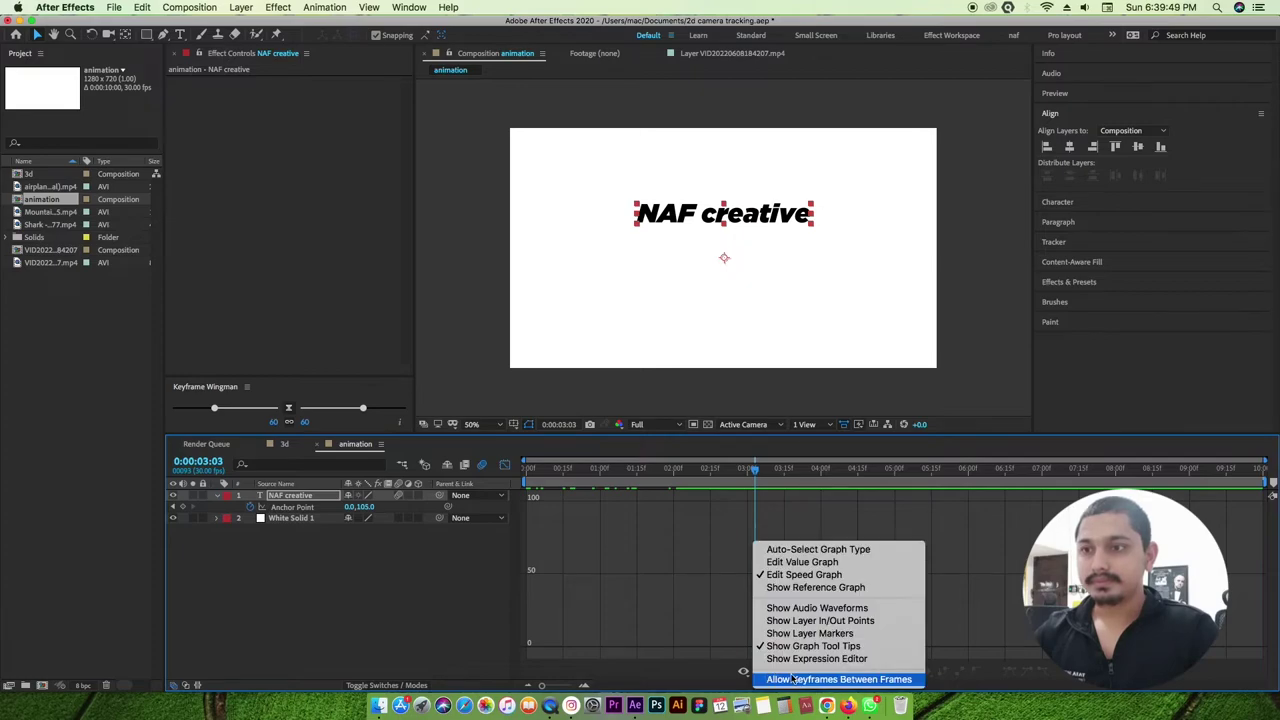
pyautogui.click(803, 609)
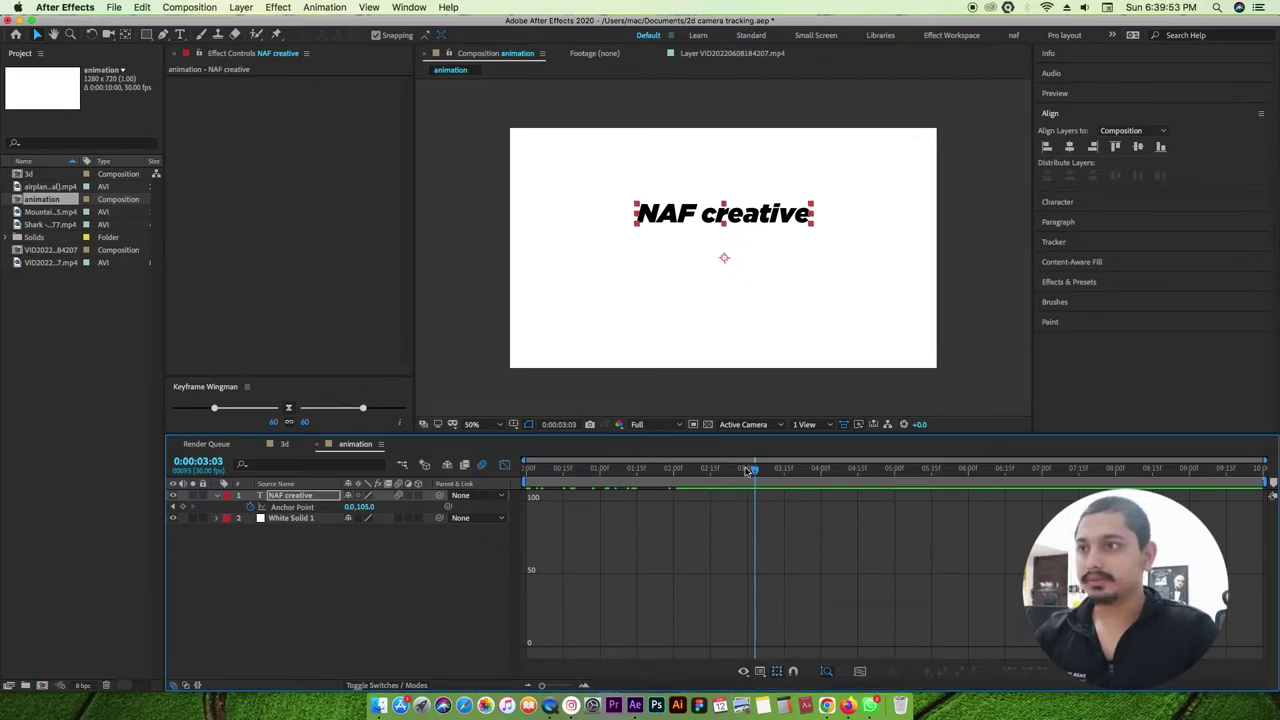
pyautogui.moveTo(745, 470); pyautogui.dragTo(490, 524)
# Raise both anchor keyframes' ease influence to 86 for a sharper speed peak, then preview.
pyautogui.click(285, 508)
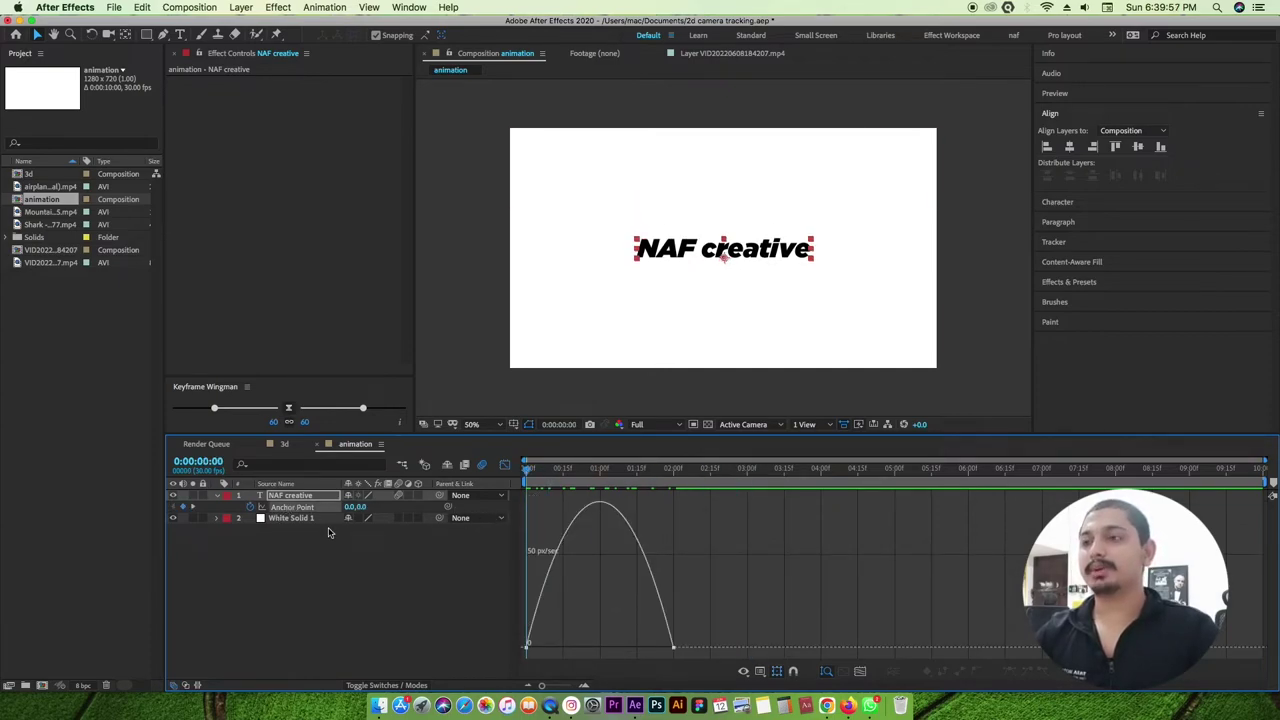
pyautogui.moveTo(731, 613)
pyautogui.mouseDown()
pyautogui.moveTo(518, 657)
pyautogui.moveTo(631, 648)
pyautogui.mouseUp()
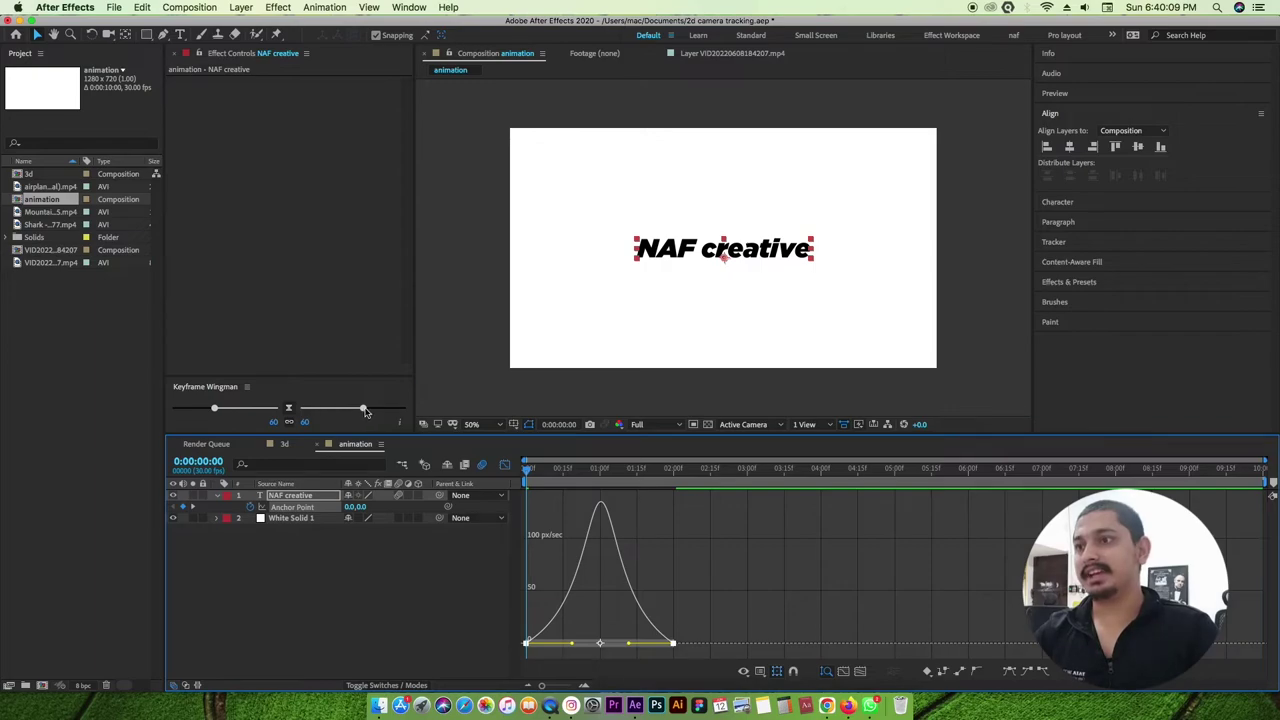
pyautogui.moveTo(364, 410); pyautogui.dragTo(390, 410)
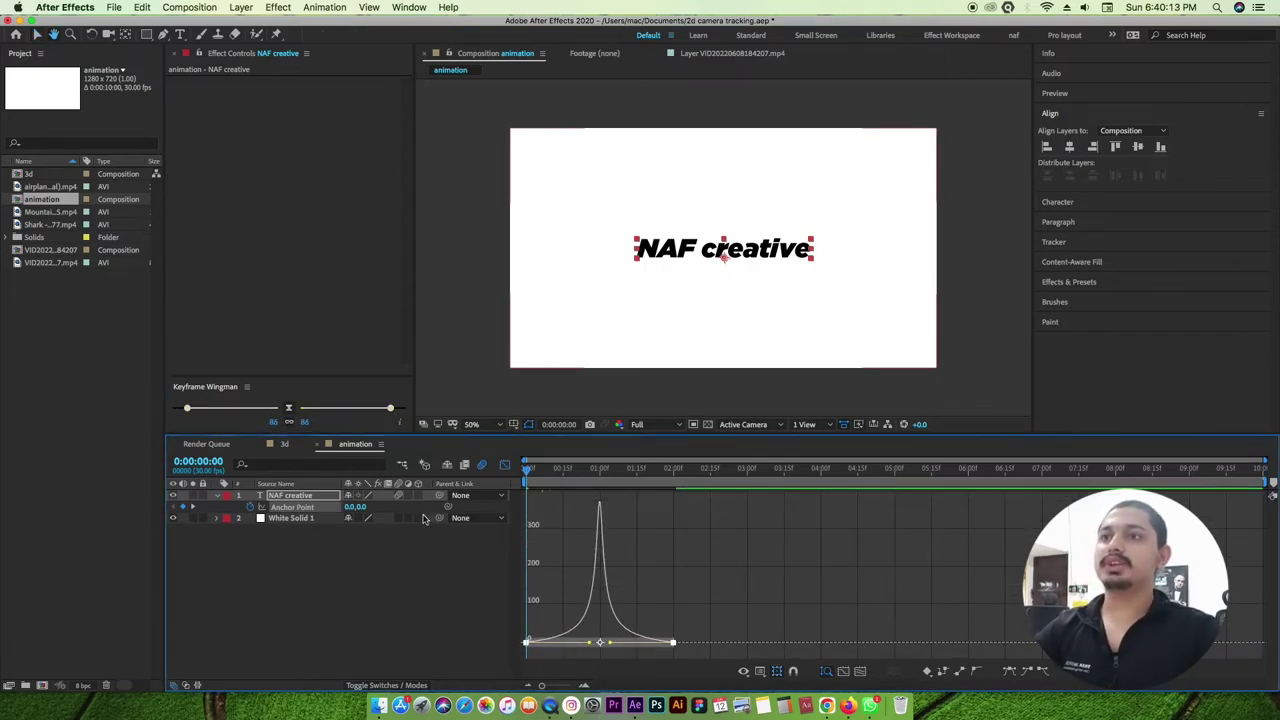
pyautogui.press('space')
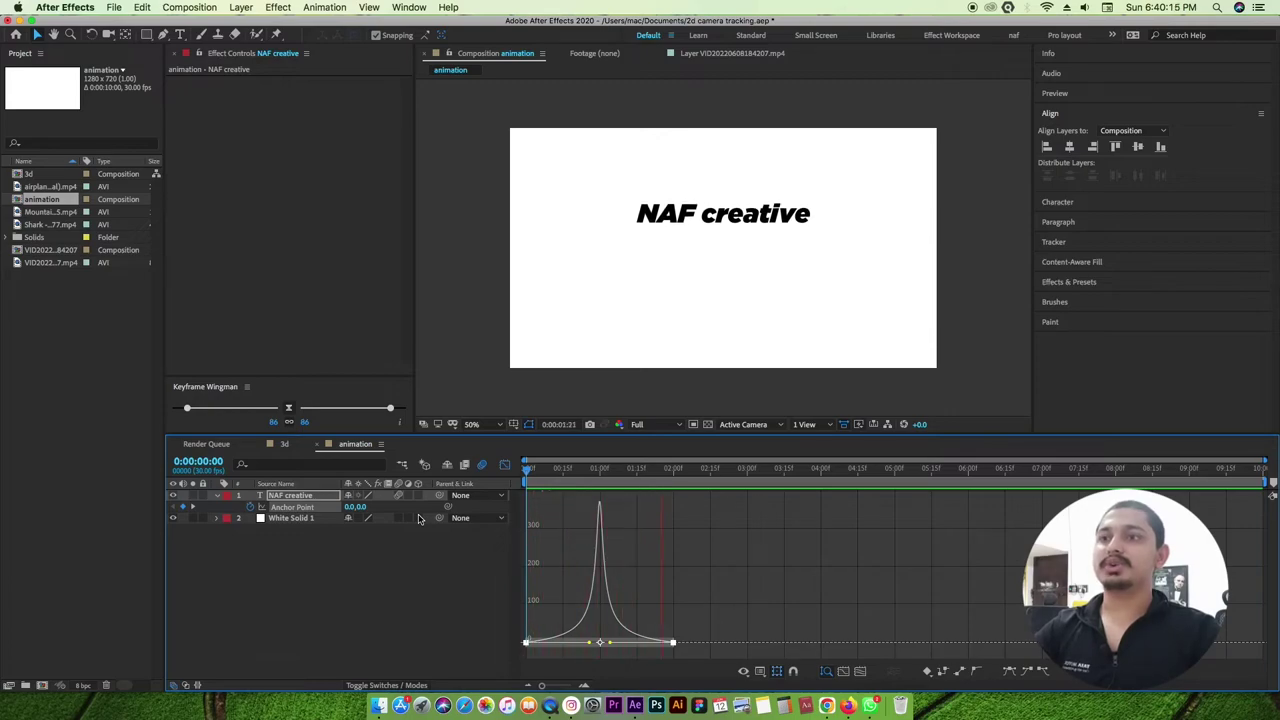
pyautogui.press('space')
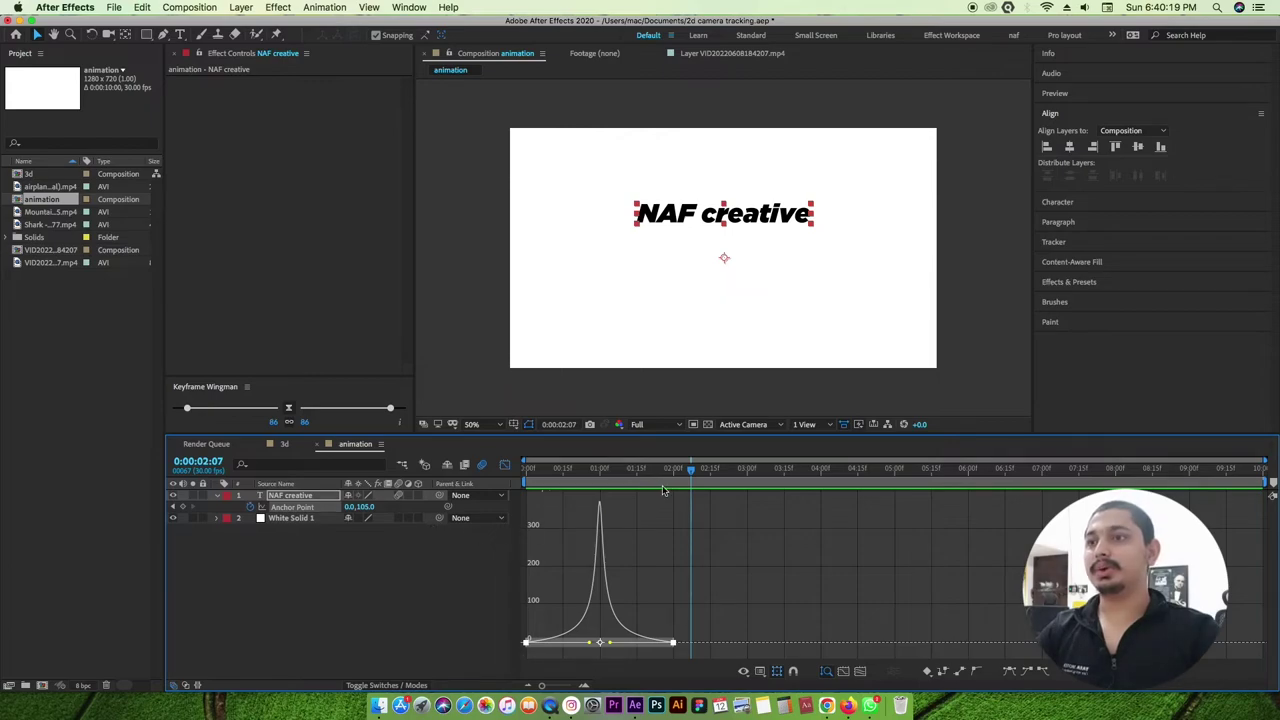
pyautogui.press('Home')
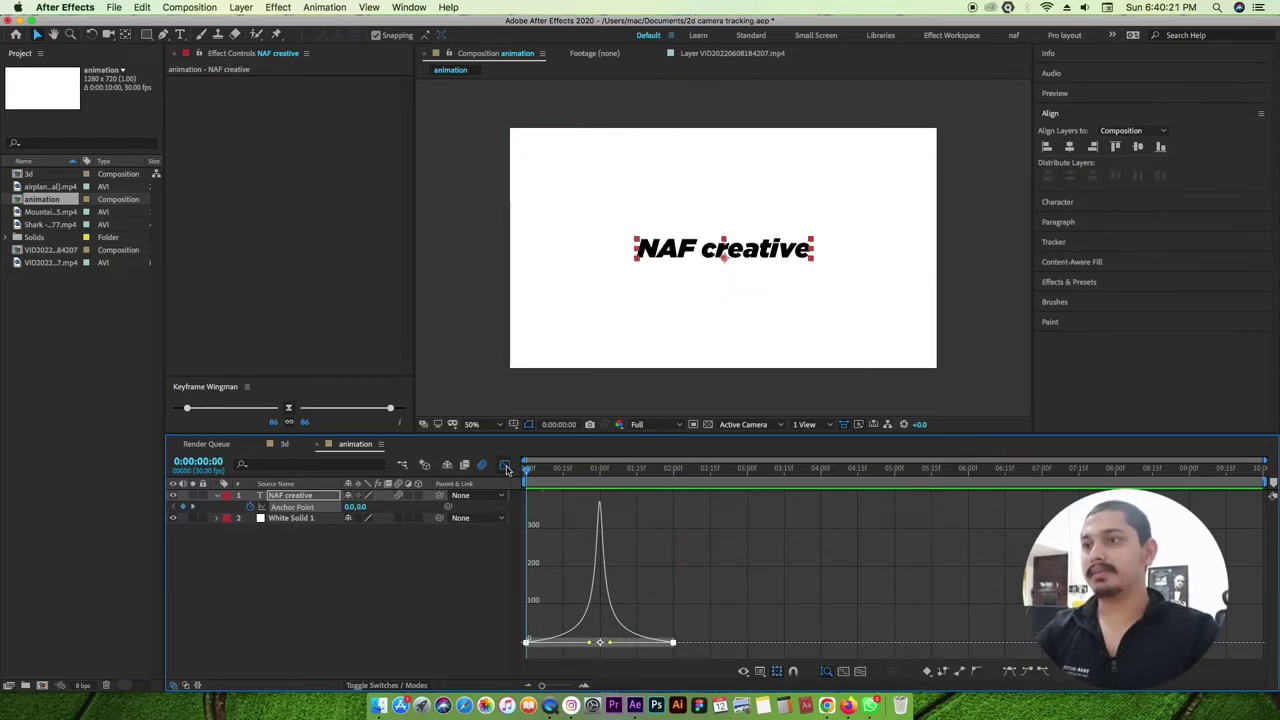
# Leave the Graph Editor and show all NAF creative Transform properties, with Anchor Point keyframes at 0 and 2 seconds.
pyautogui.click(483, 466)
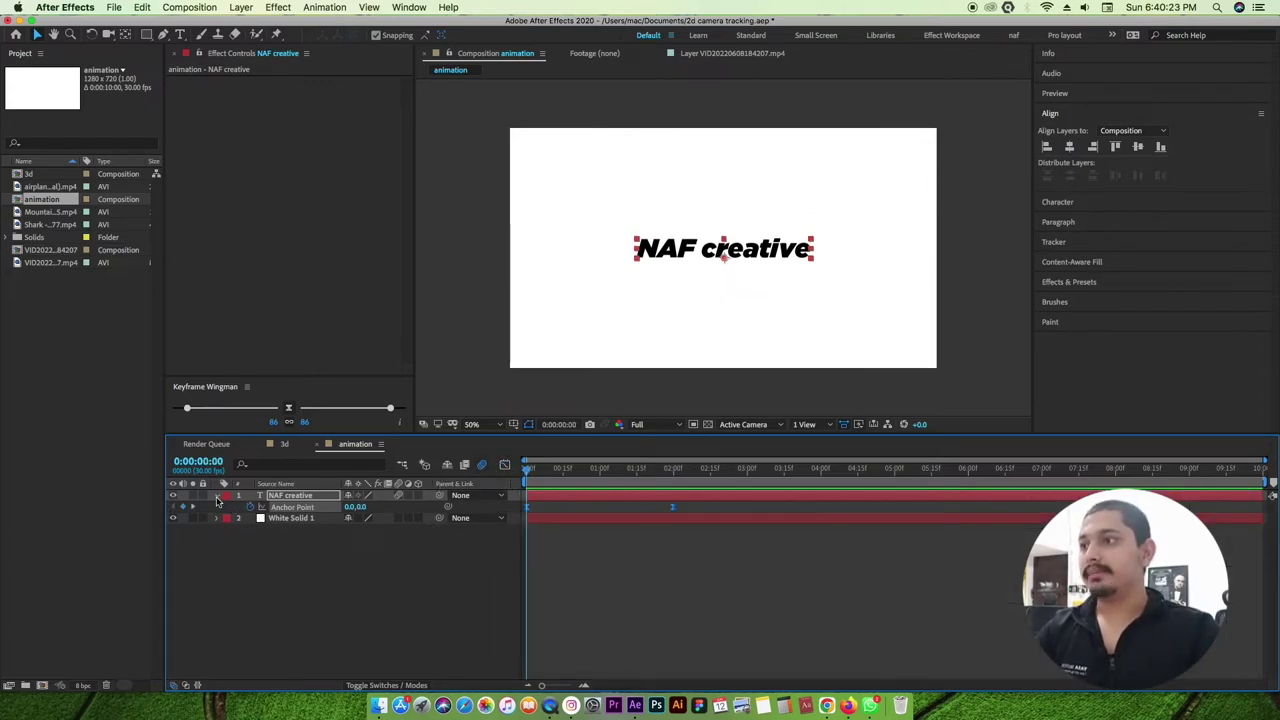
pyautogui.click(216, 496)
pyautogui.click(216, 496)
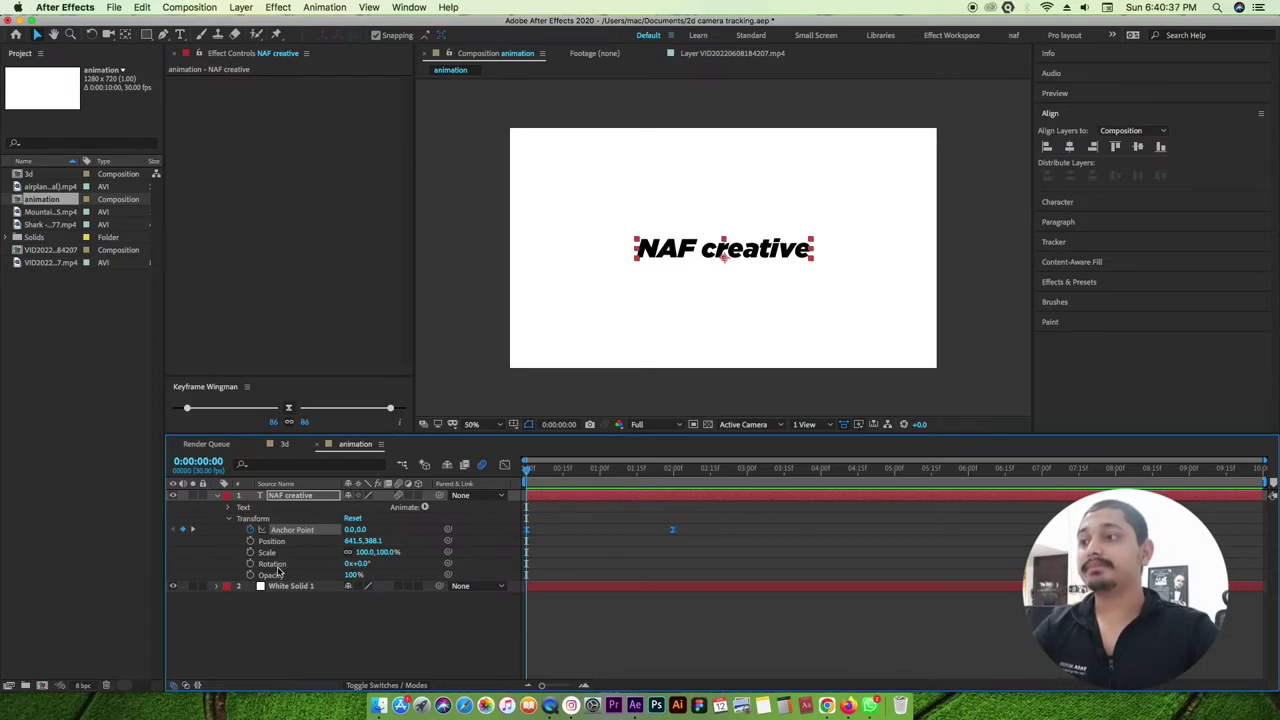
pyautogui.press('t')
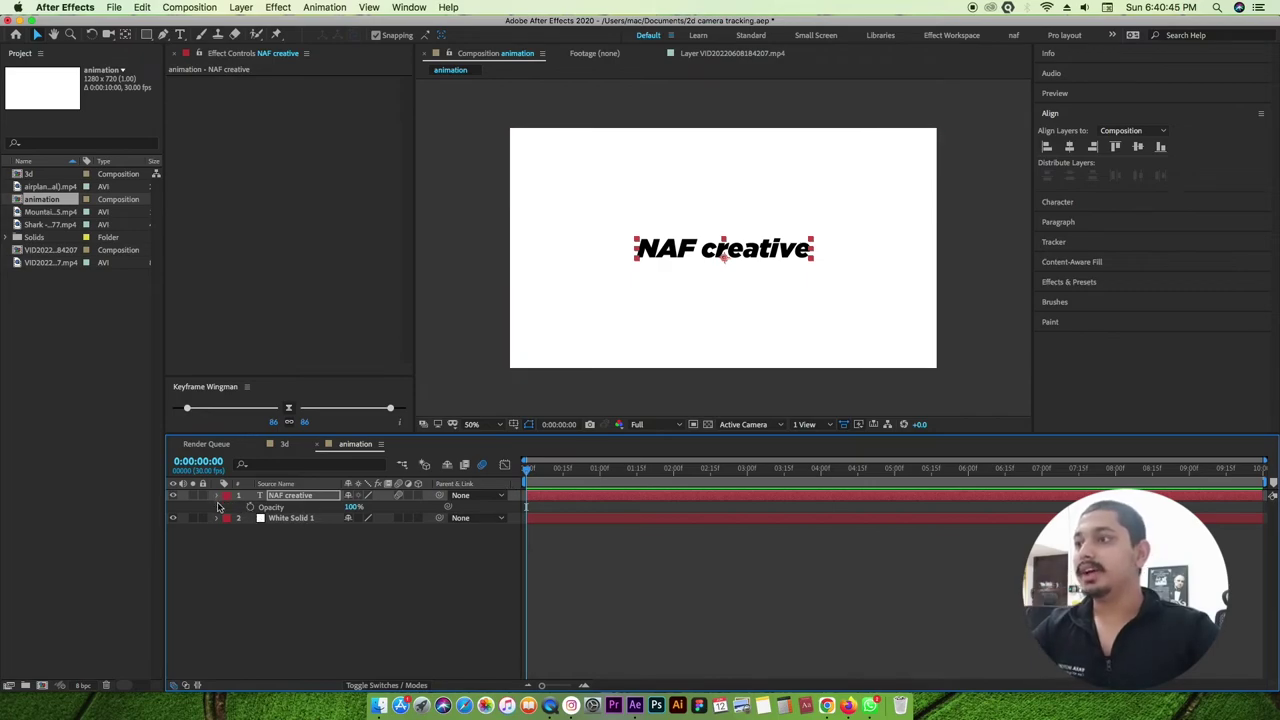
pyautogui.click(216, 496)
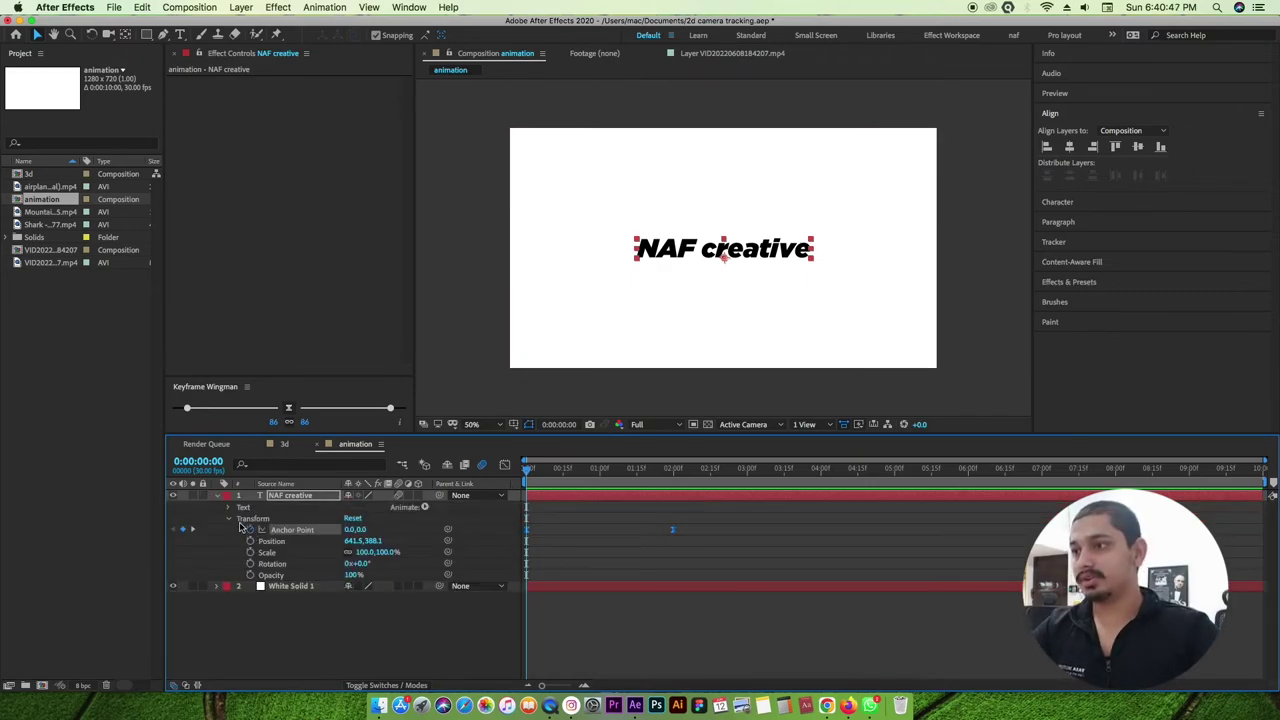
pyautogui.press('space')
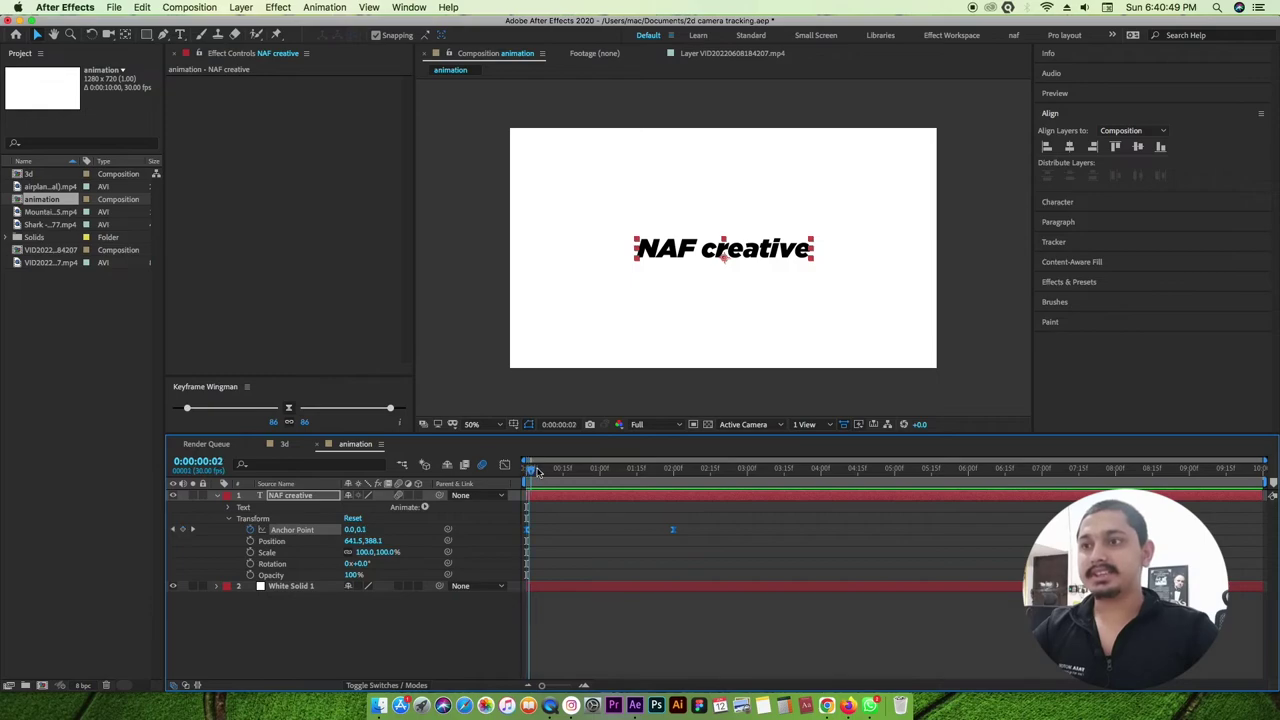
pyautogui.press('space')
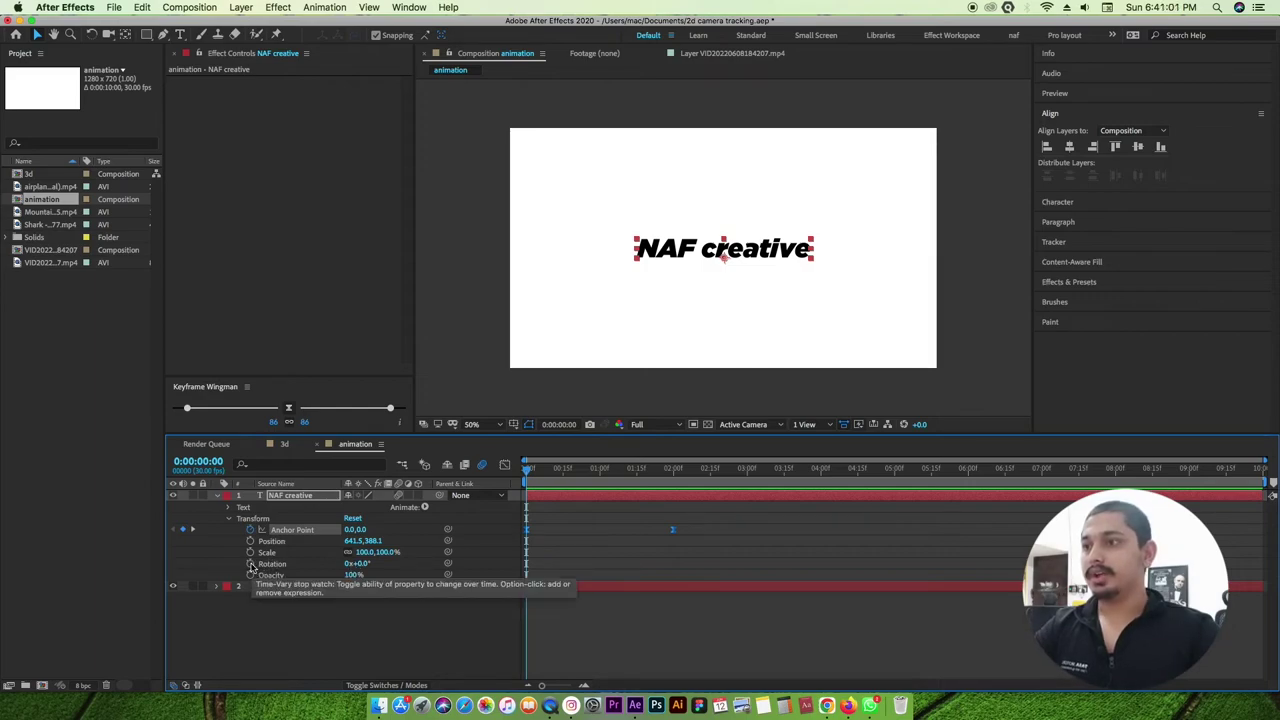
pyautogui.click(251, 564)
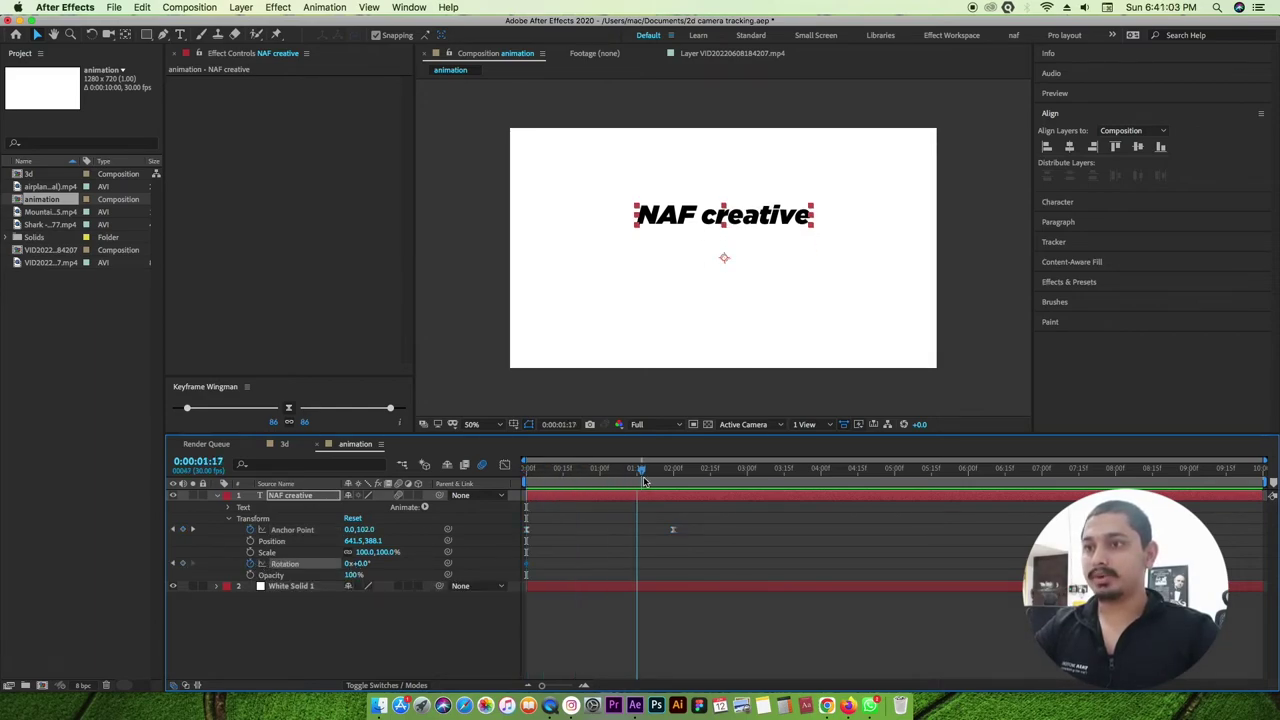
pyautogui.moveTo(528, 470); pyautogui.dragTo(676, 470)
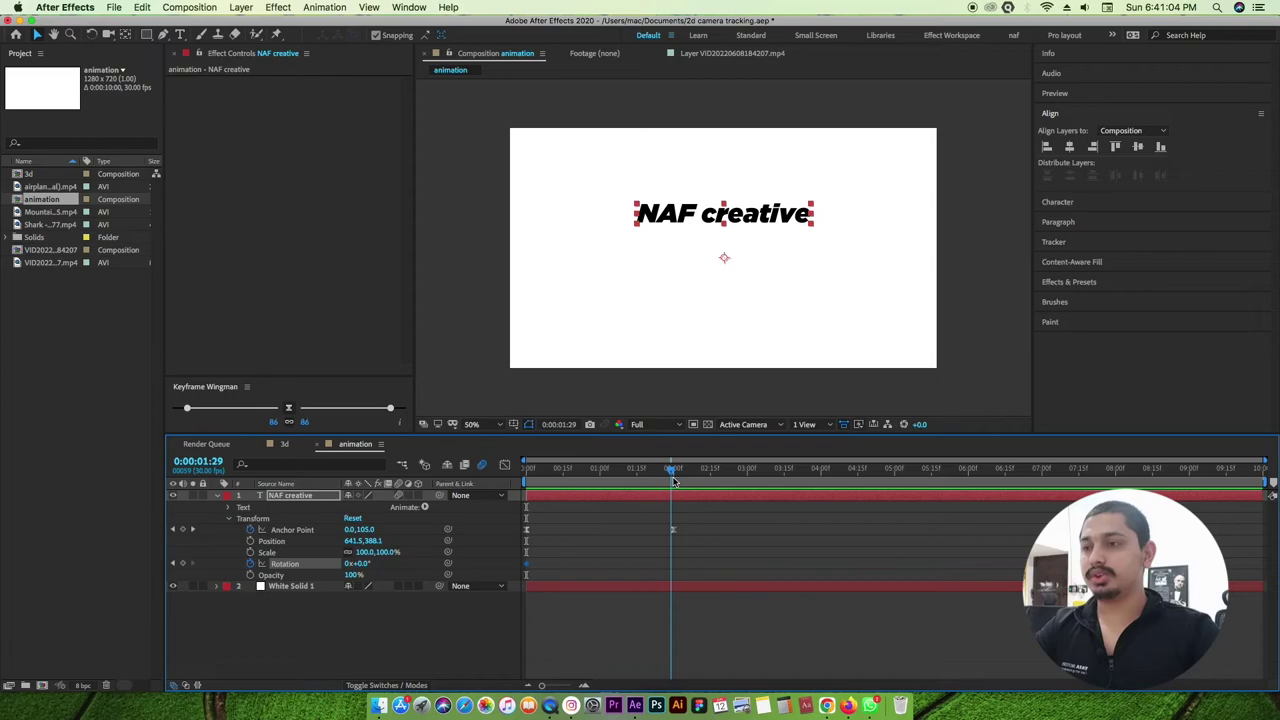
pyautogui.click(362, 564)
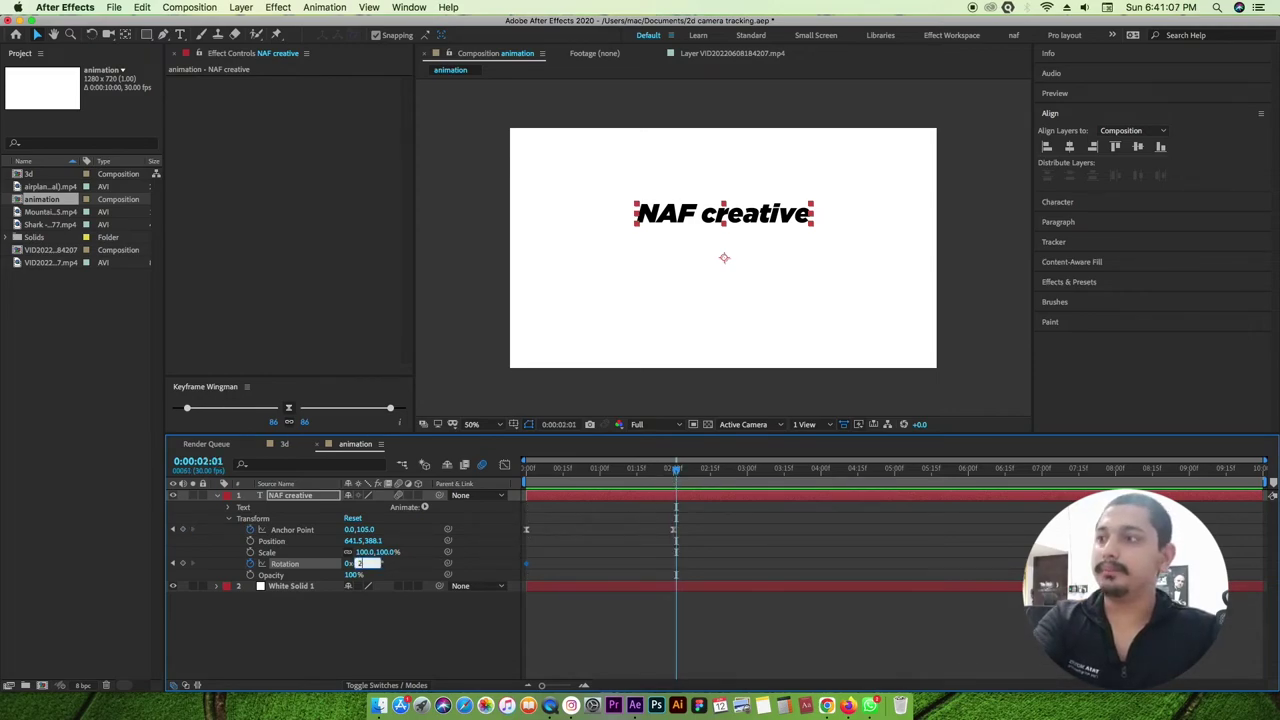
pyautogui.write('2')
pyautogui.press('Return')
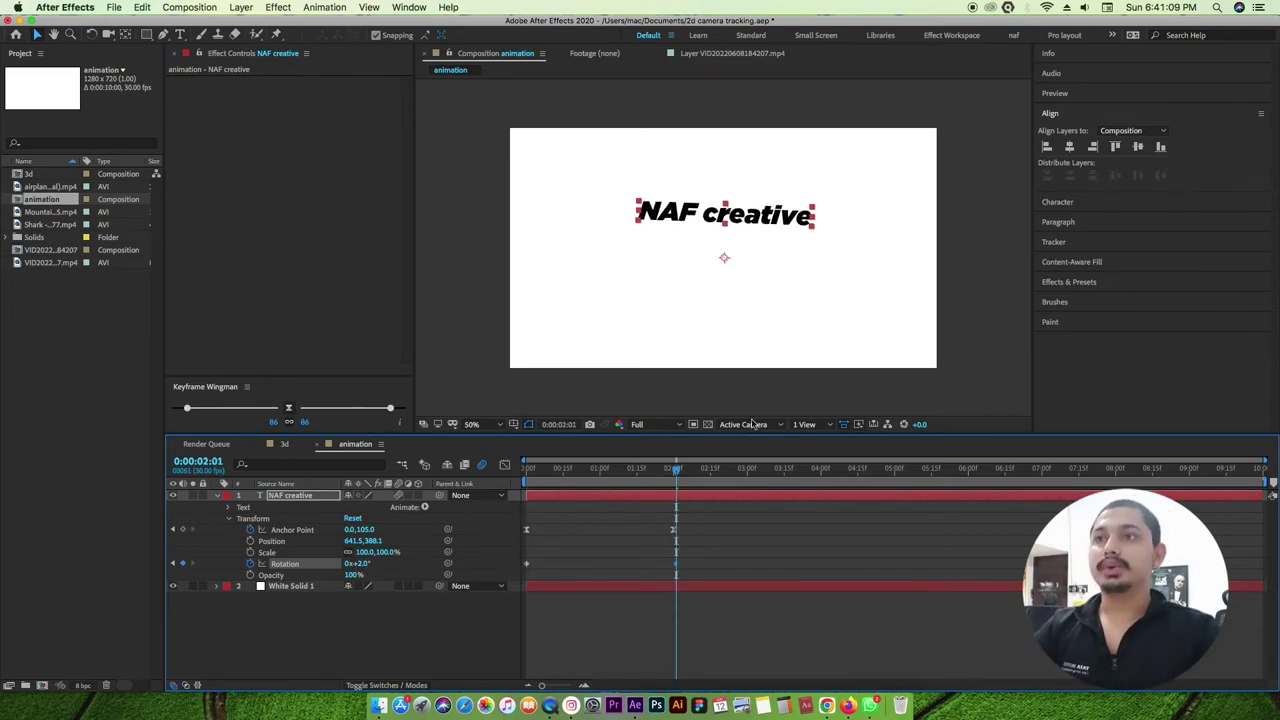
pyautogui.moveTo(684, 468); pyautogui.dragTo(463, 512)
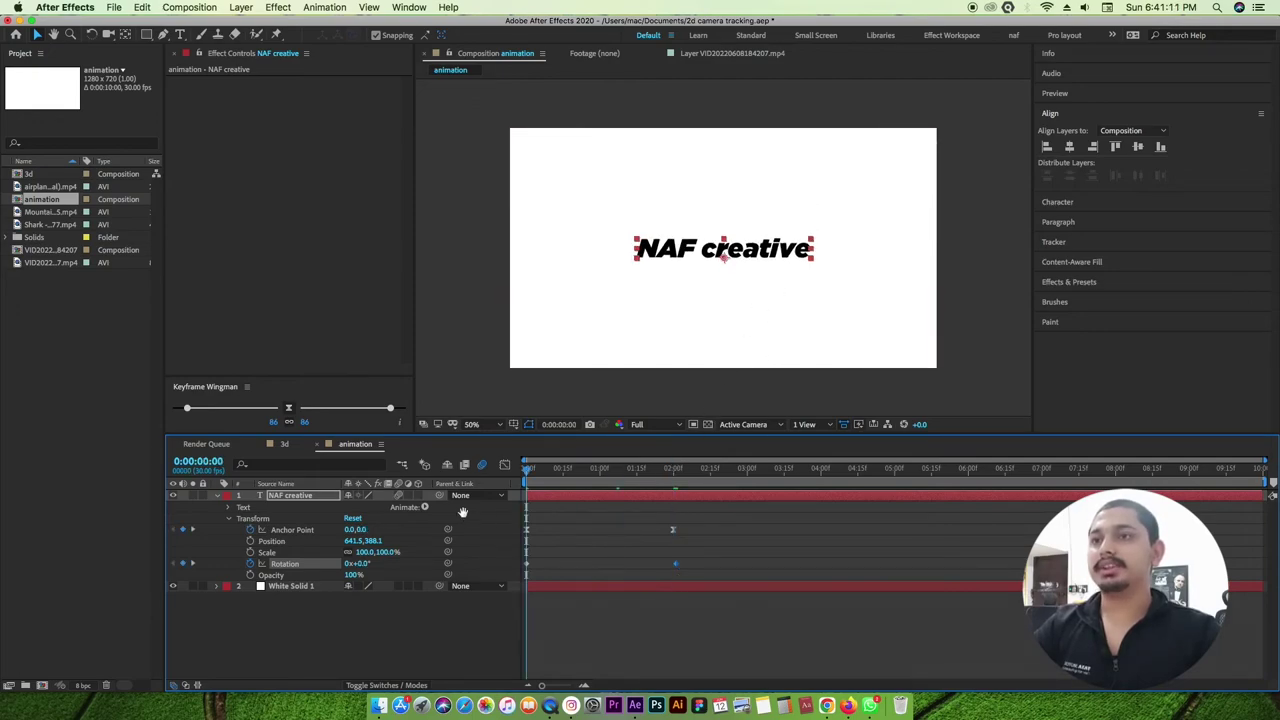
pyautogui.press('space')
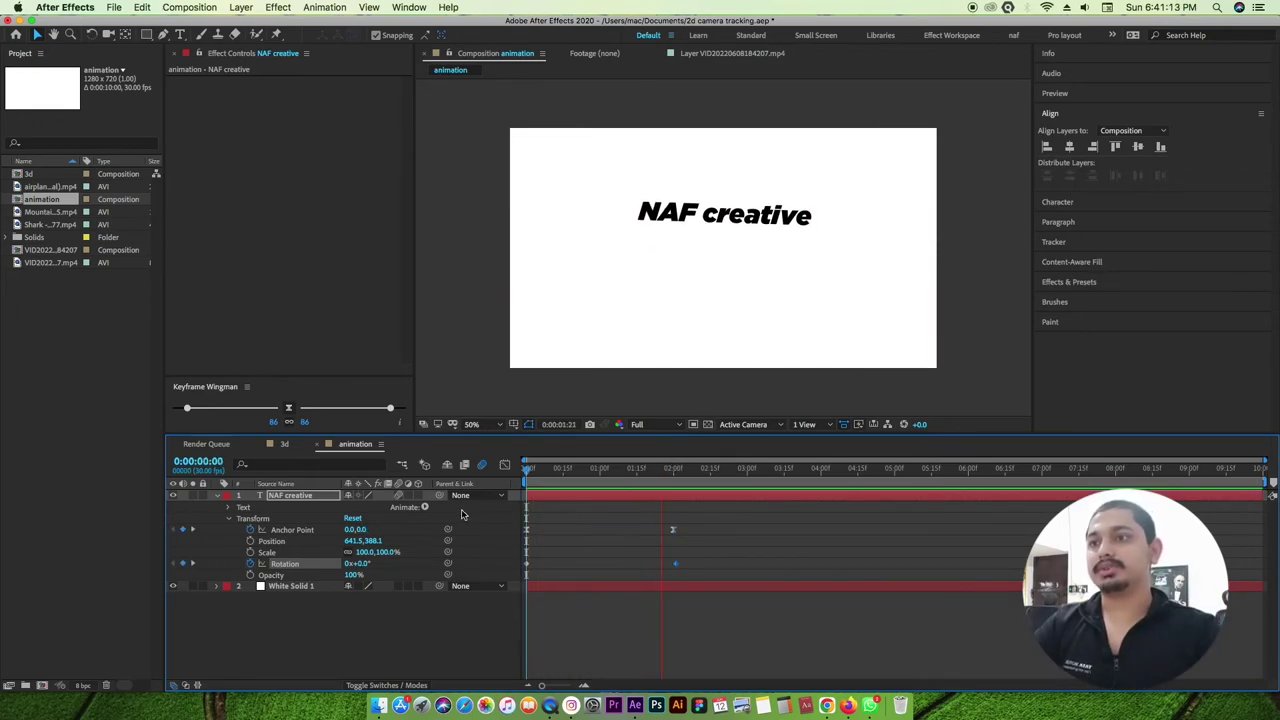
pyautogui.click(595, 535)
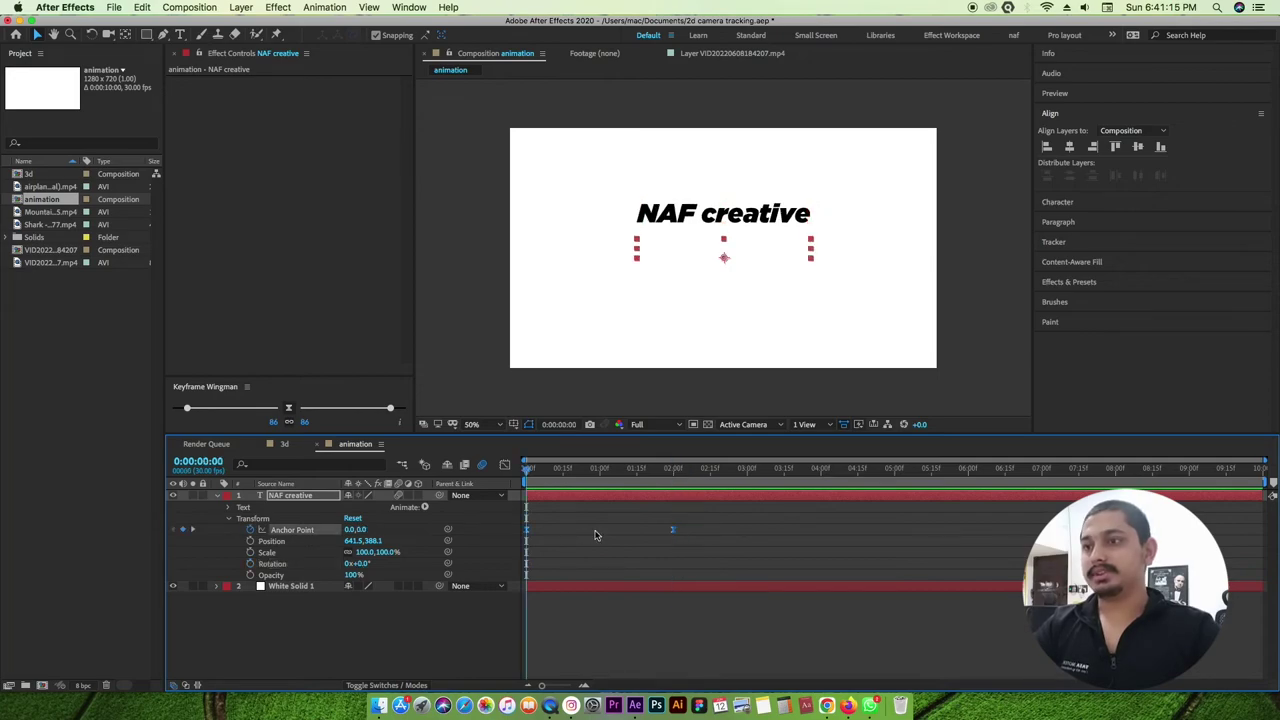
pyautogui.moveTo(527, 474)
pyautogui.mouseDown()
pyautogui.moveTo(674, 474)
pyautogui.moveTo(527, 474)
pyautogui.mouseUp()
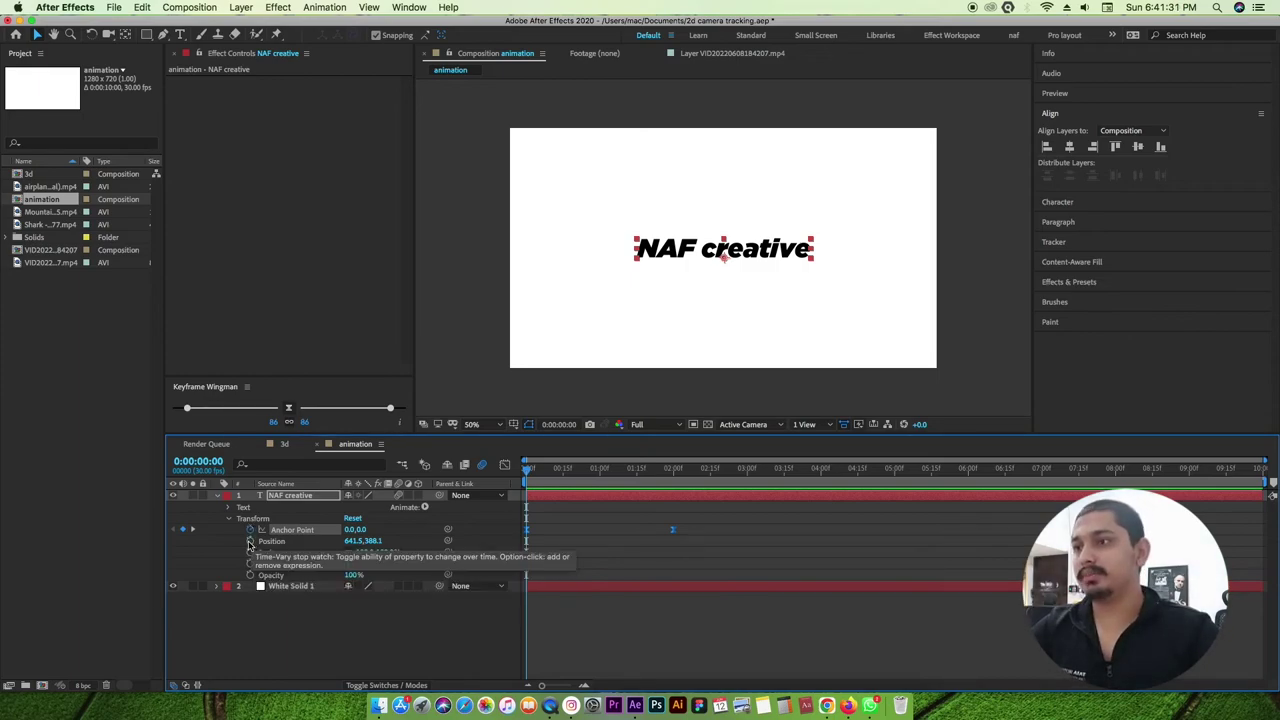
# Keyframe Position from 641.5,388.1 at 0:00 to X 777.5 at 2:00.
pyautogui.click(250, 541)
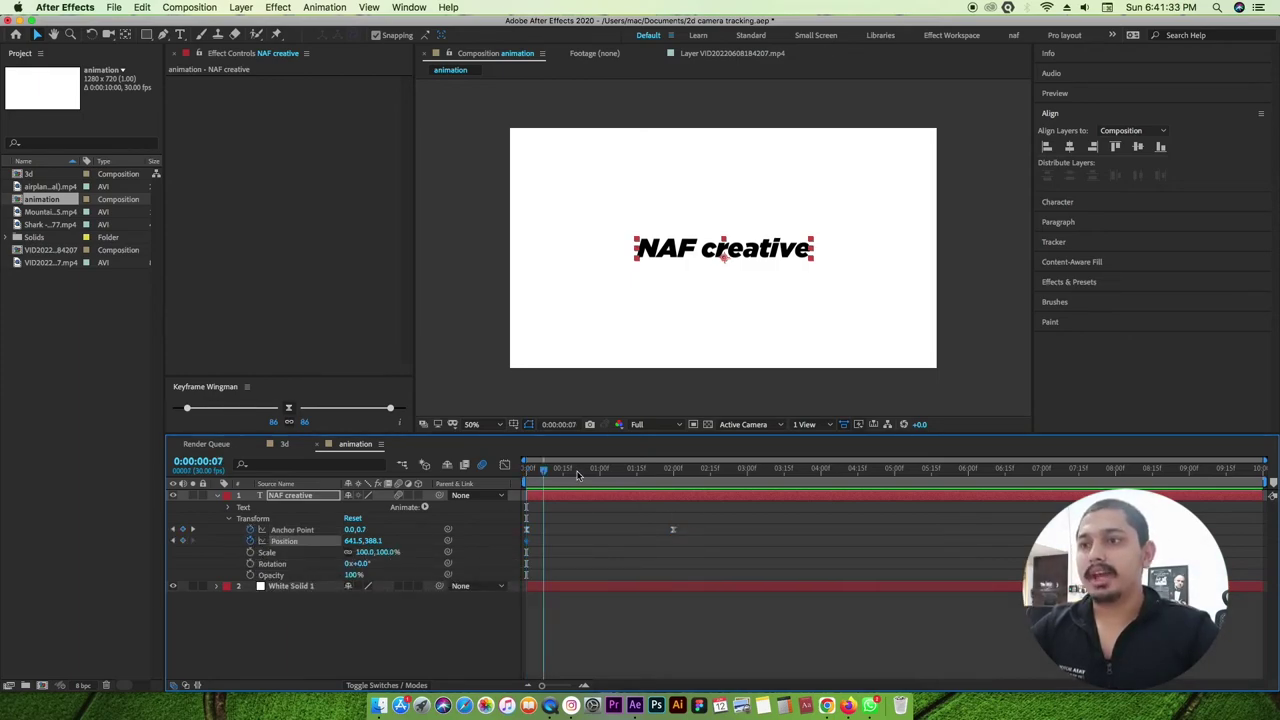
pyautogui.moveTo(535, 481); pyautogui.dragTo(671, 488)
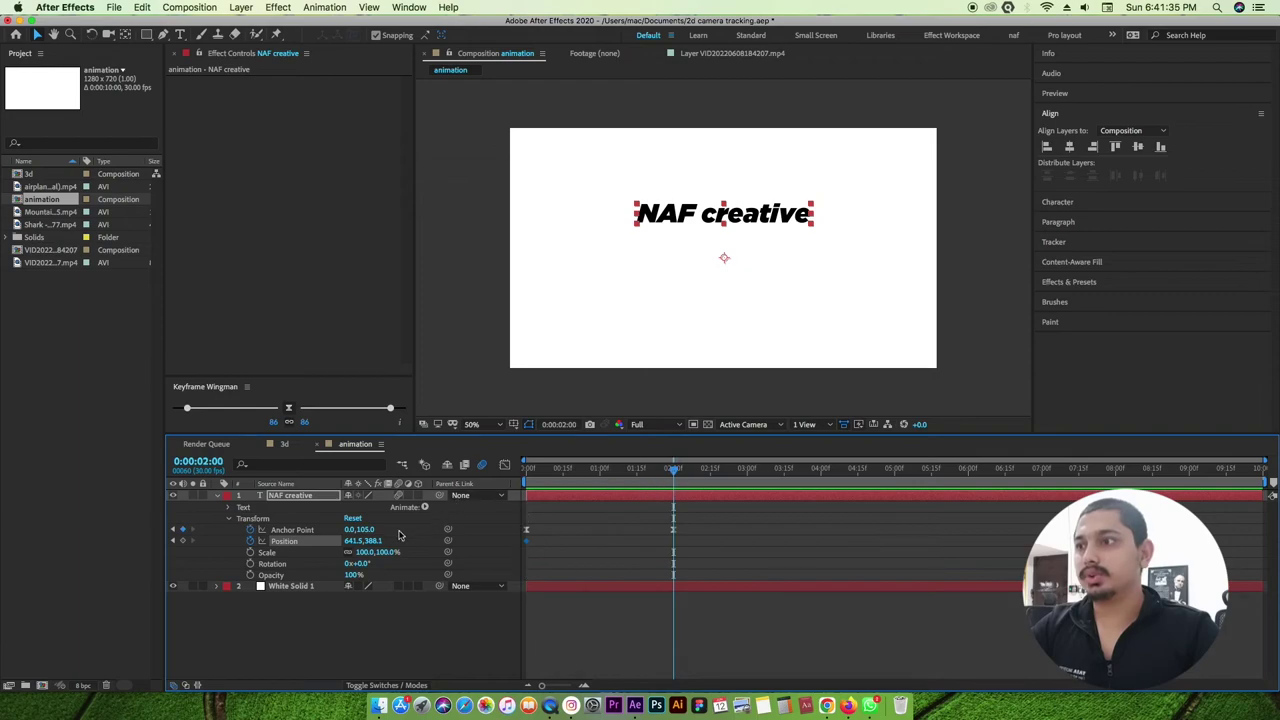
pyautogui.moveTo(370, 541); pyautogui.dragTo(399, 546)
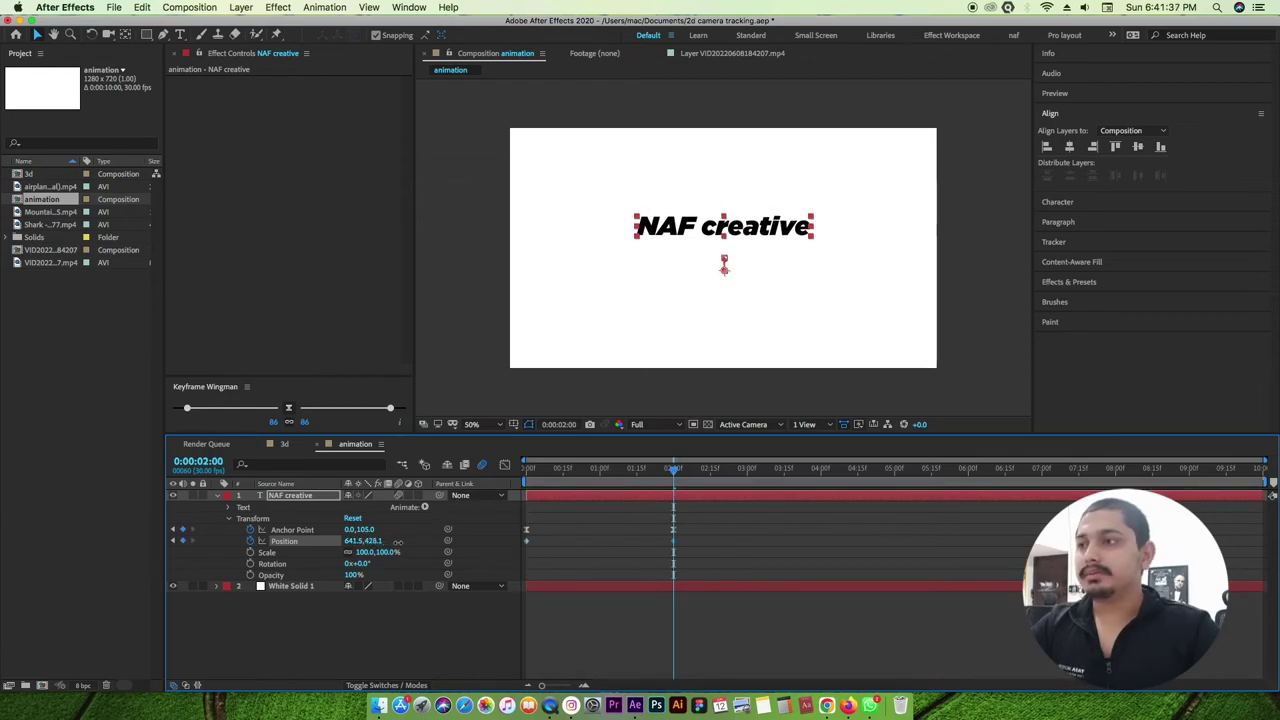
pyautogui.press('super+z')
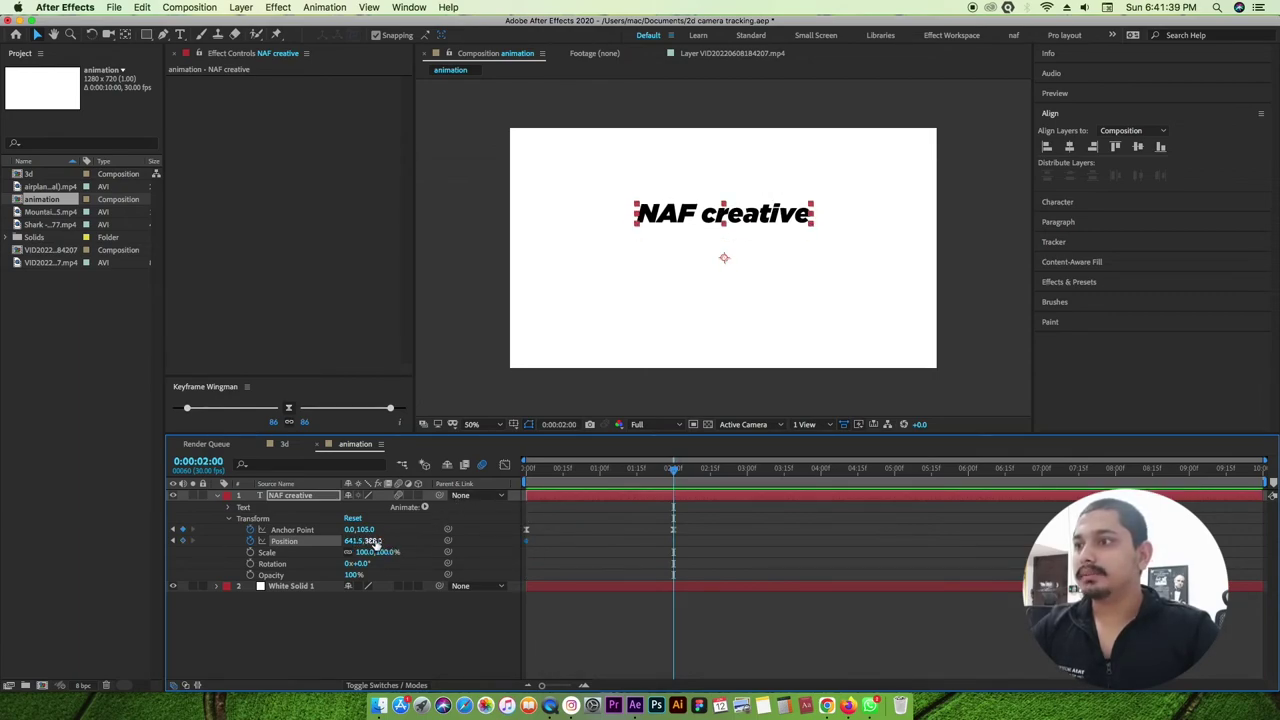
pyautogui.moveTo(374, 541); pyautogui.dragTo(444, 540)
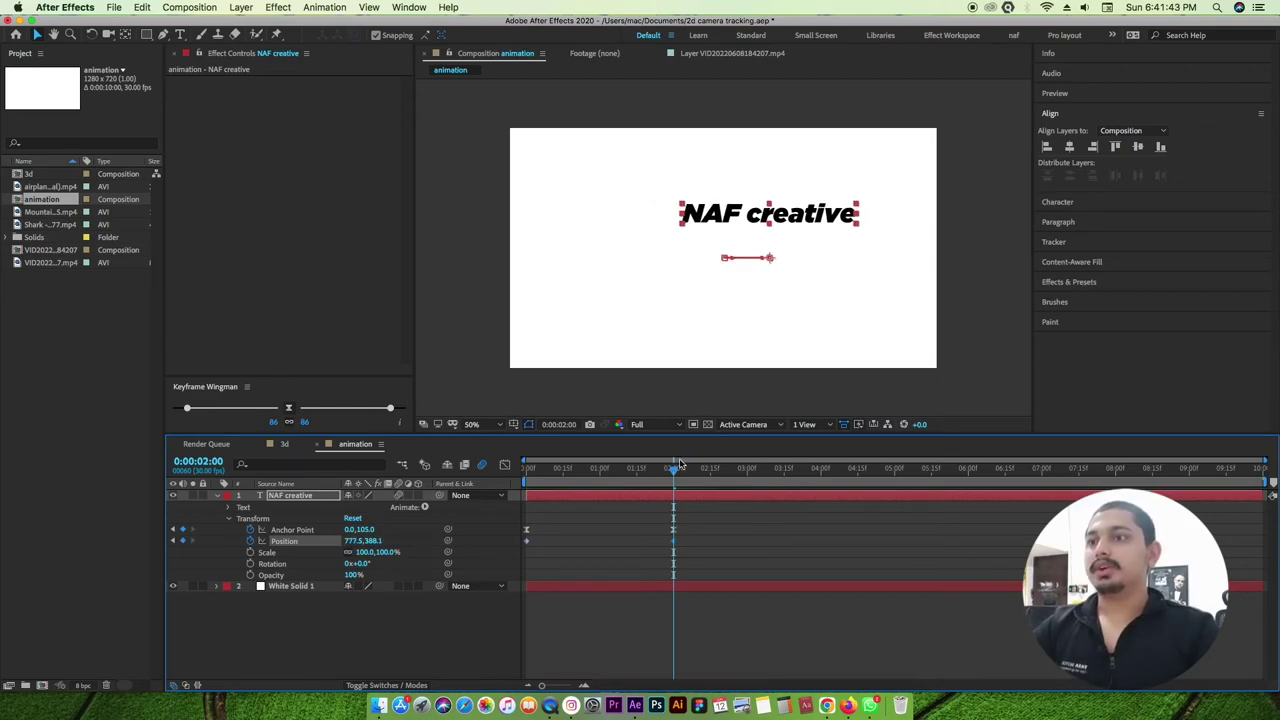
# Preview the combined rise and rightward drift from the start, then return to 0:00.
pyautogui.moveTo(679, 464); pyautogui.dragTo(527, 467)
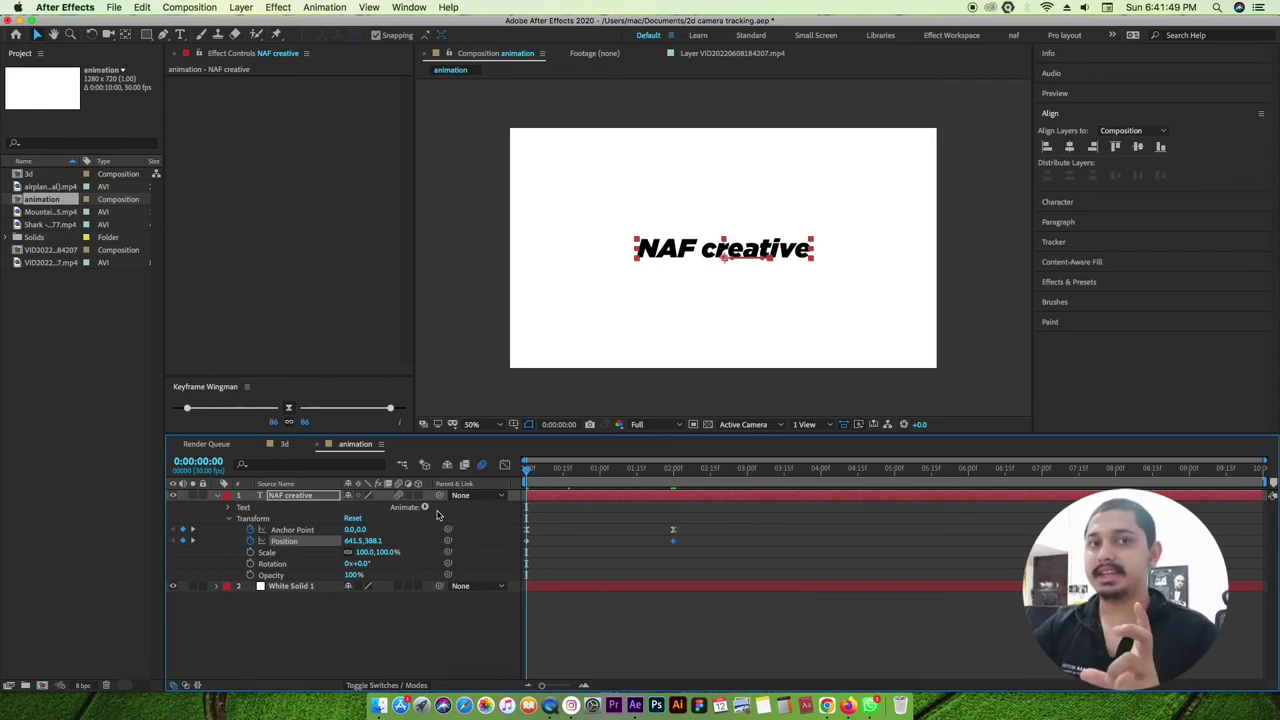
pyautogui.press('space')
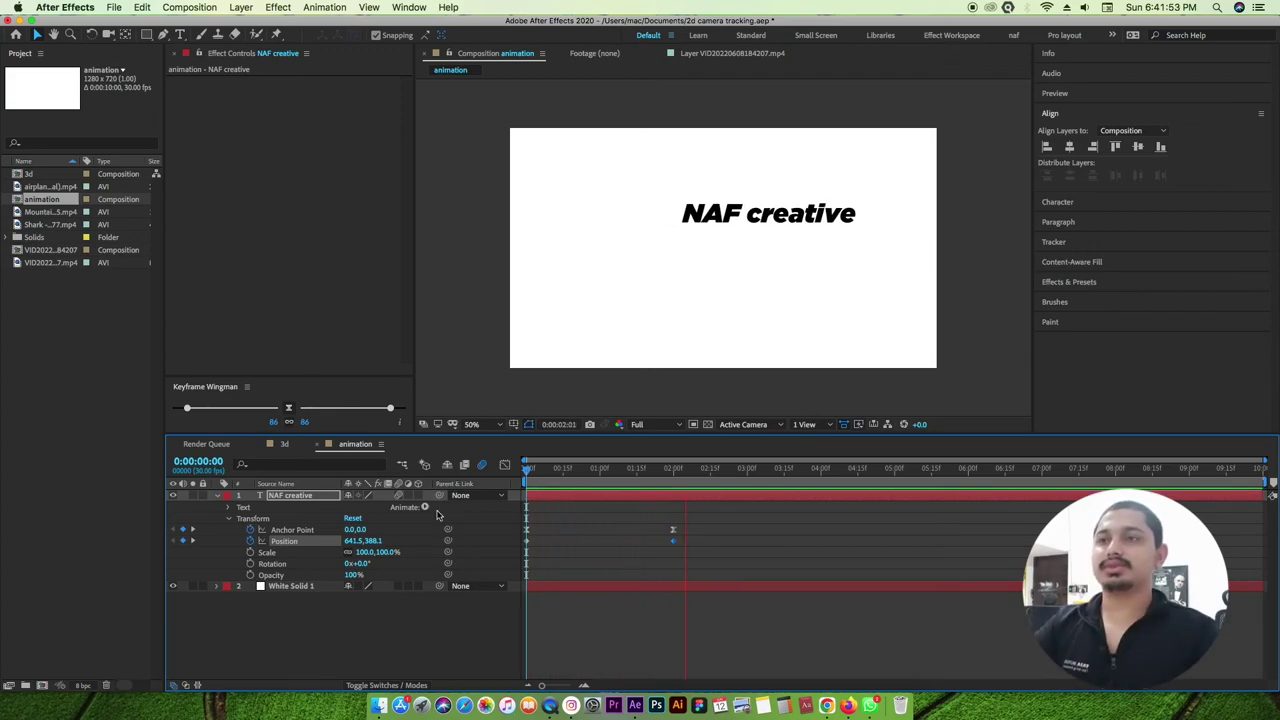
pyautogui.click(747, 467)
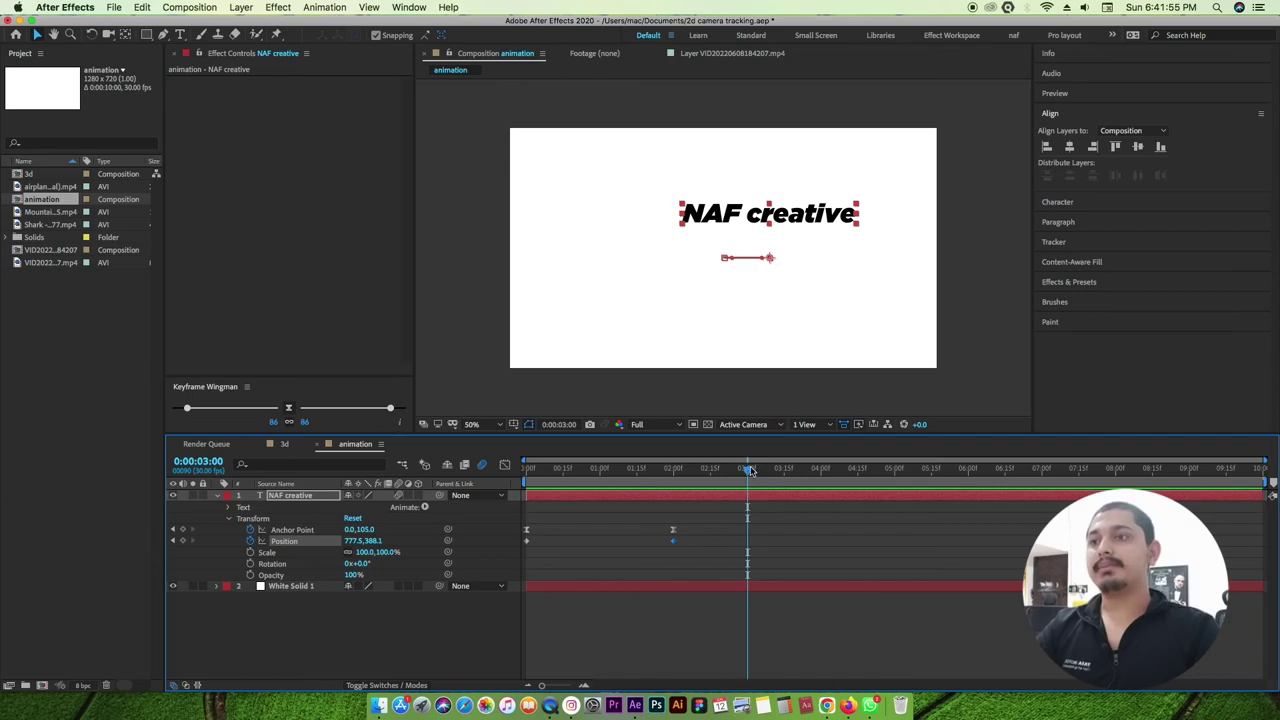
pyautogui.moveTo(750, 470); pyautogui.dragTo(527, 468)
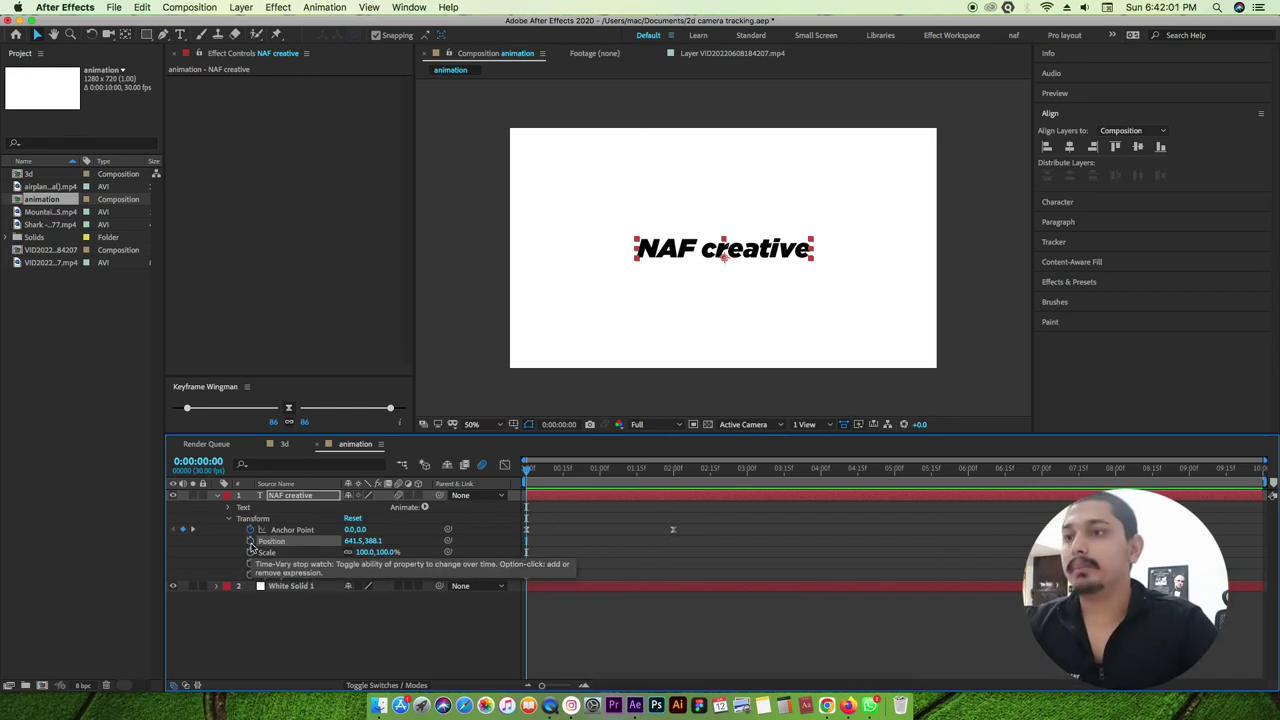
# Turn off the Position stopwatch to delete its keyframes, leaving Position fixed at 641.5,388.1.
pyautogui.click(250, 541)
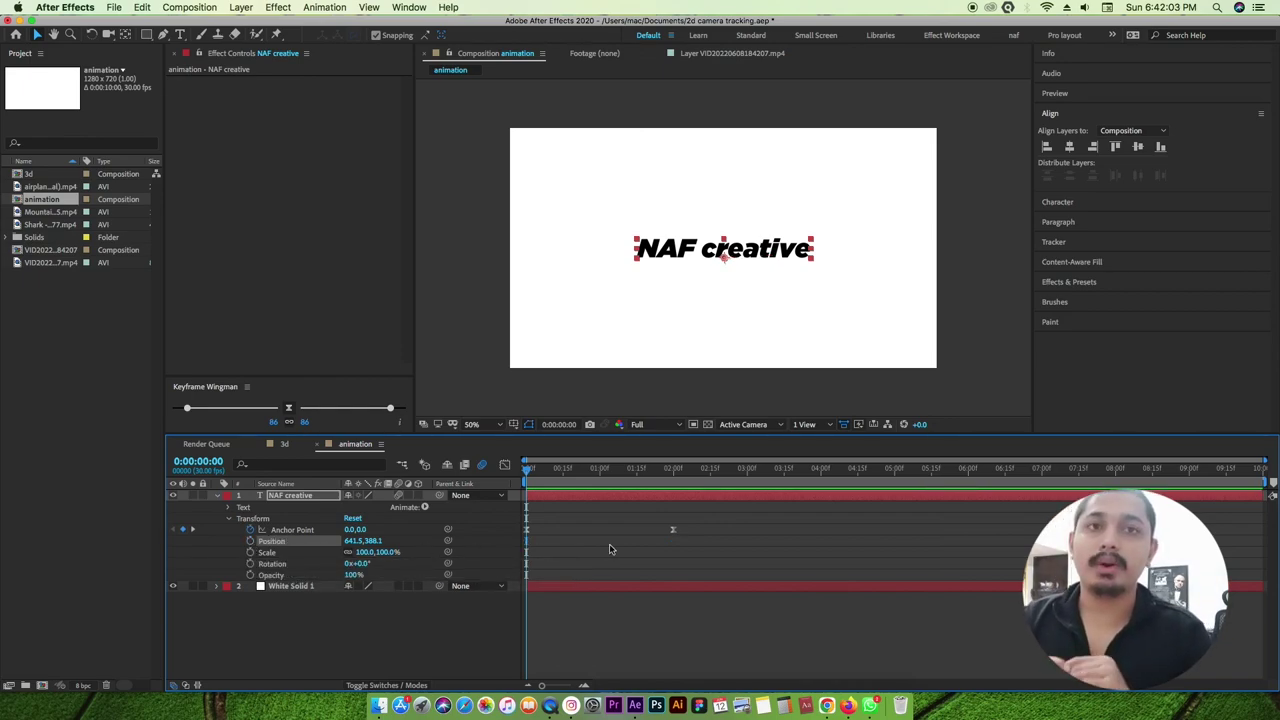